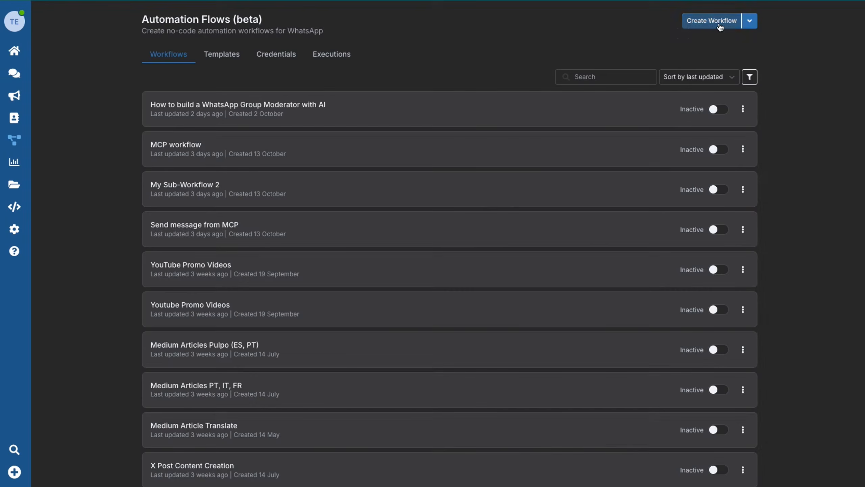
Create a new workflow titled 'How to build a WhatsApp Group Moderator with AI' and save it.
left_click(720, 27)
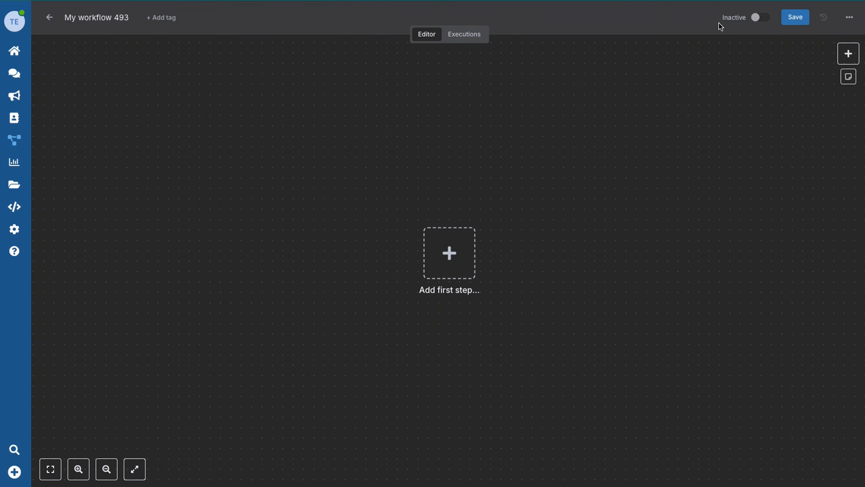
left_click(98, 17)
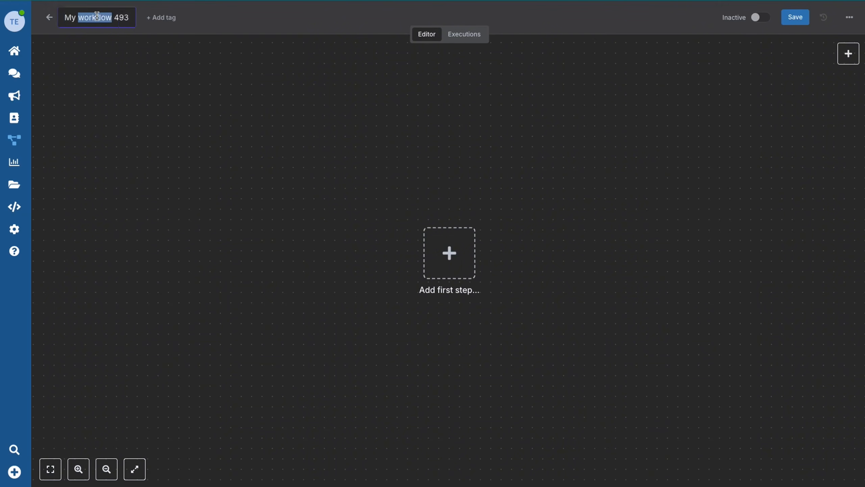
type("How to build a WhatsApp Group Moderator with AI")
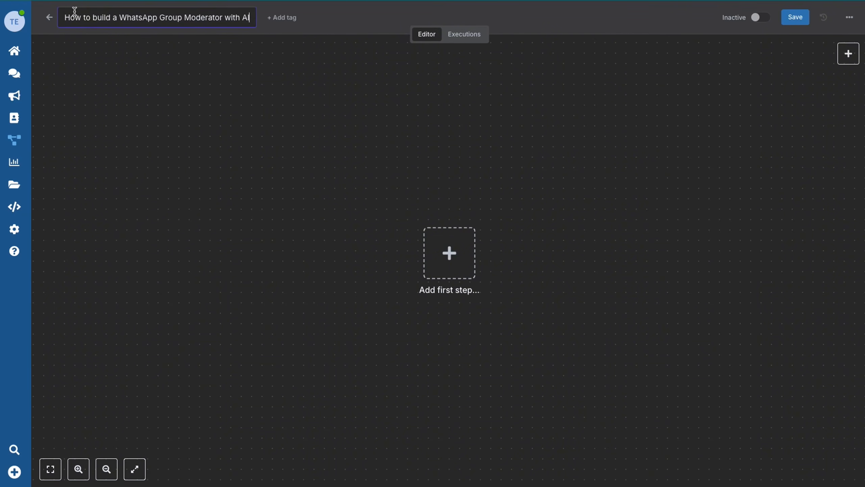
left_click(272, 112)
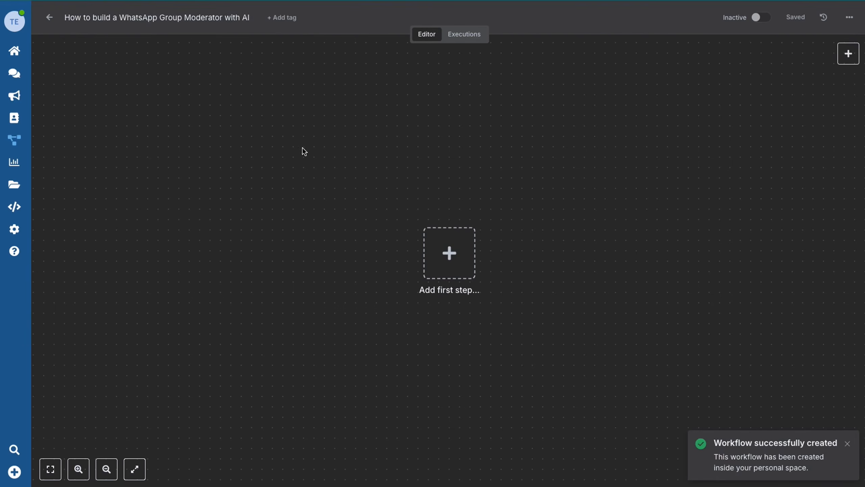
left_click(450, 254)
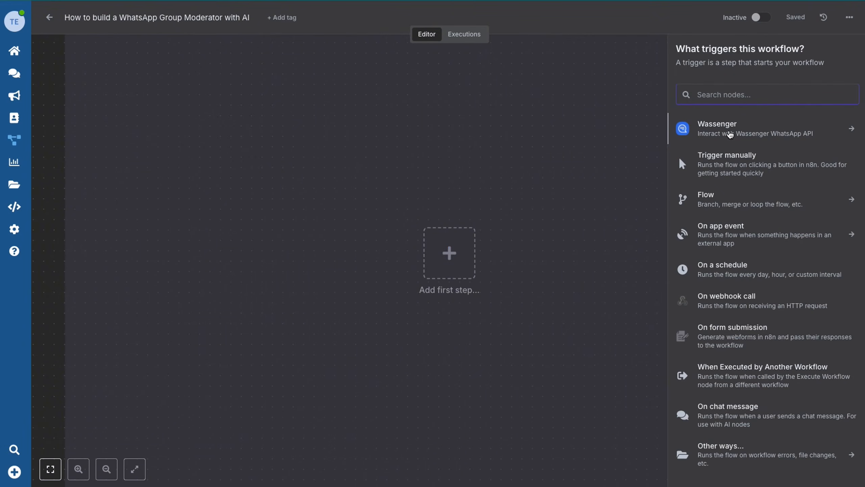
Add a Wassenger 'New Inbound Message Received' trigger using the other Wassenger API key credential.
left_click(729, 135)
left_click(732, 129)
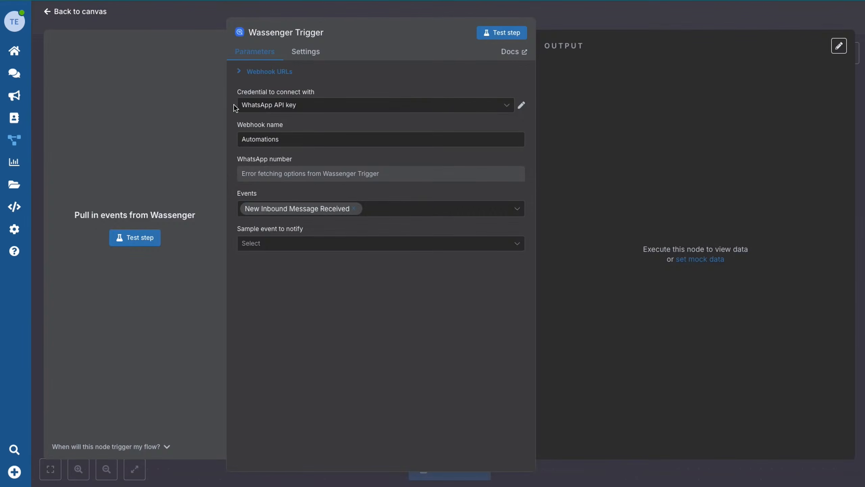
left_click(340, 109)
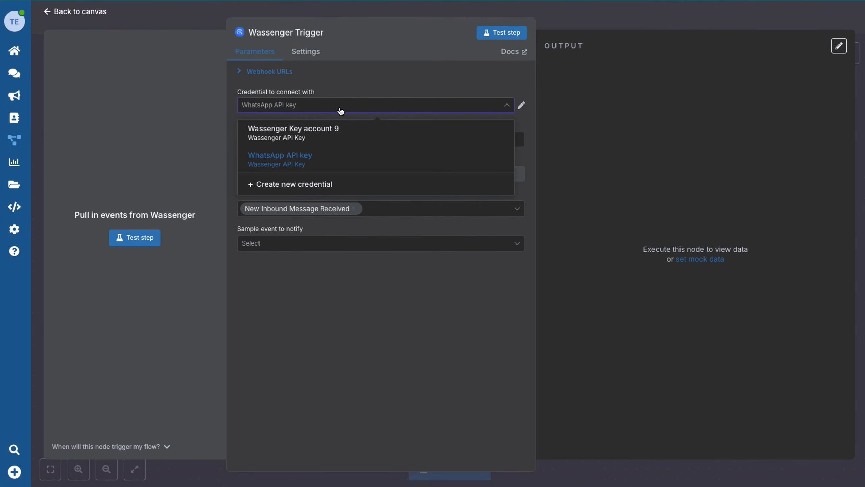
left_click(320, 141)
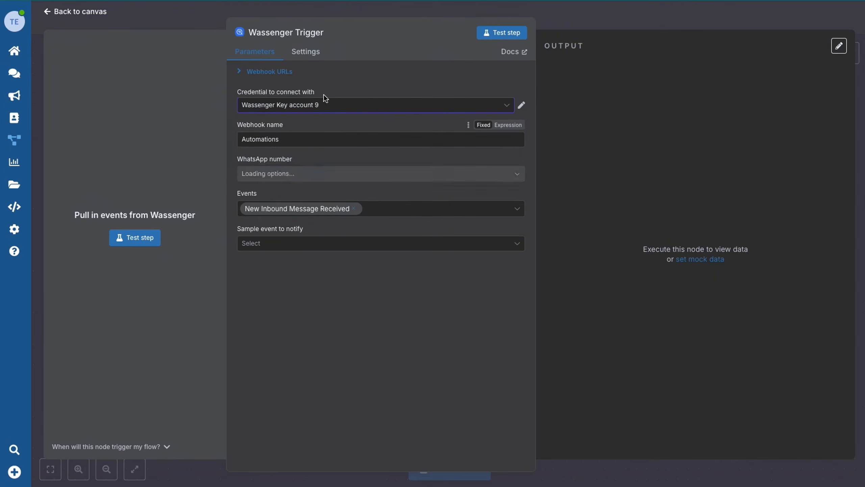
Select the connected WhatsApp number and 'On group message received' as the sample event.
left_click(315, 175)
left_click(295, 200)
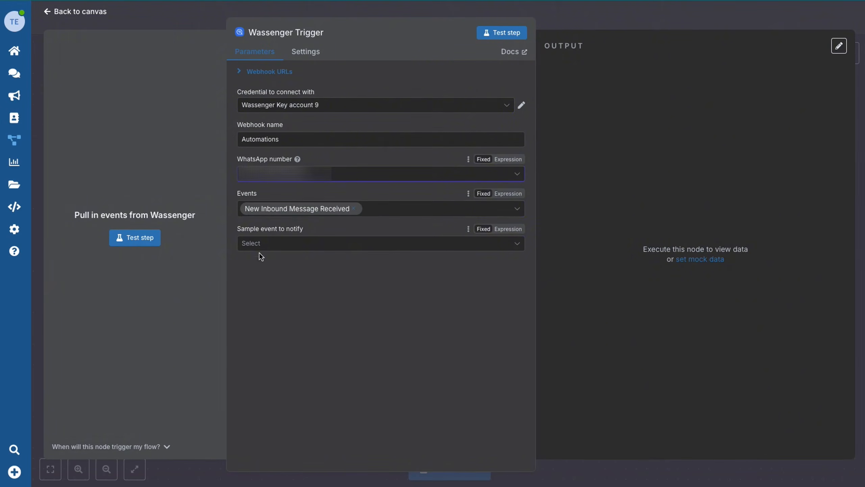
left_click(281, 246)
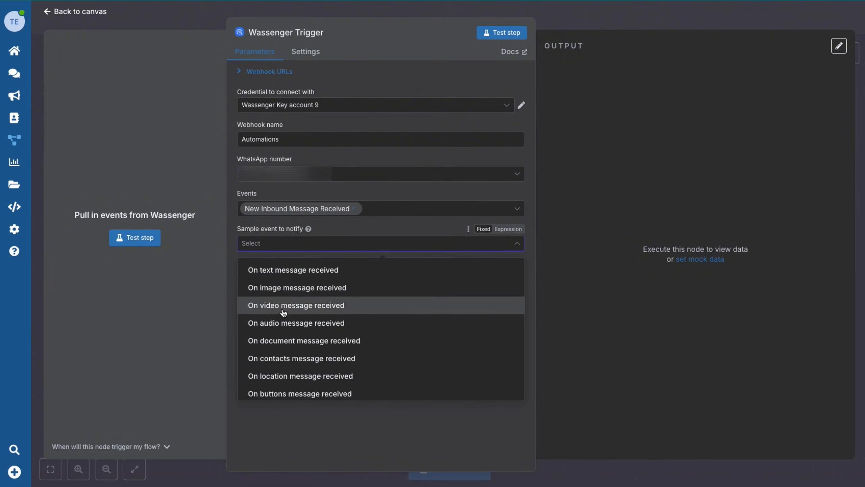
scroll(284, 339, "down", 5)
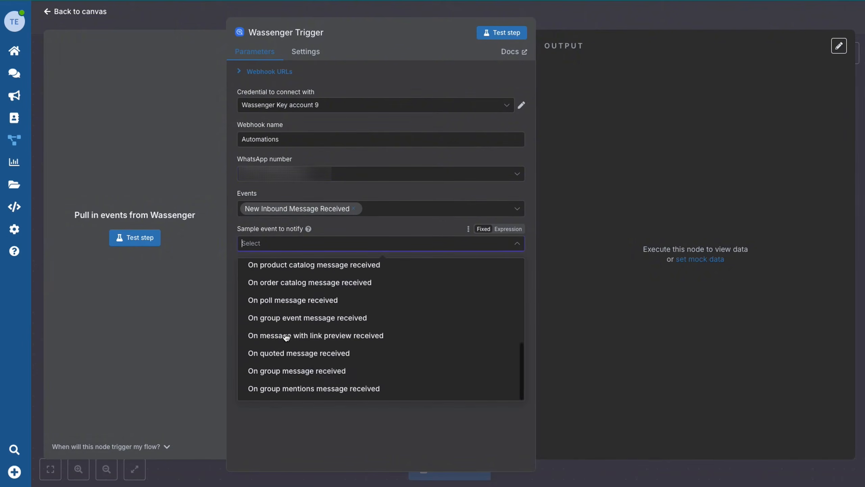
left_click(297, 373)
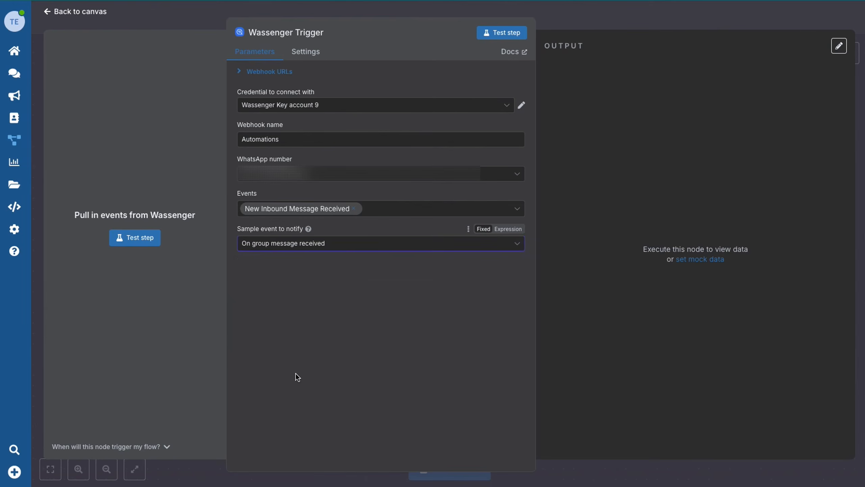
Fetch a test event and pin its output with the message body changed to 'You are an idiot'.
left_click(505, 36)
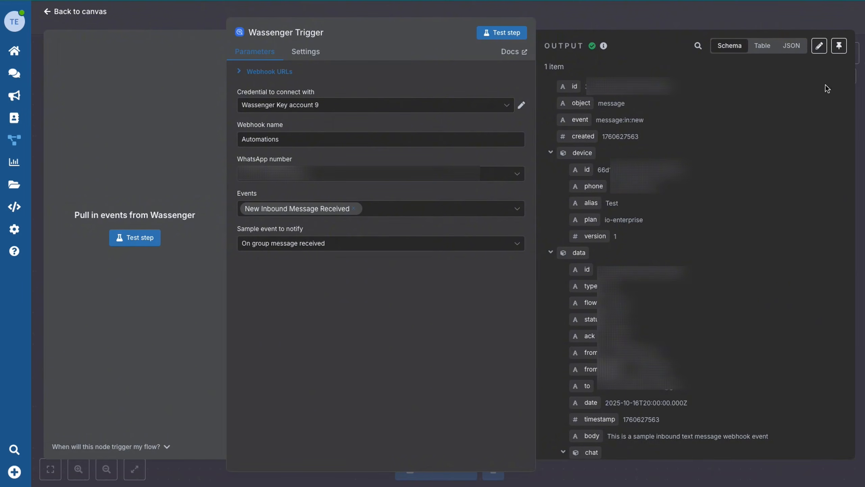
left_click(819, 48)
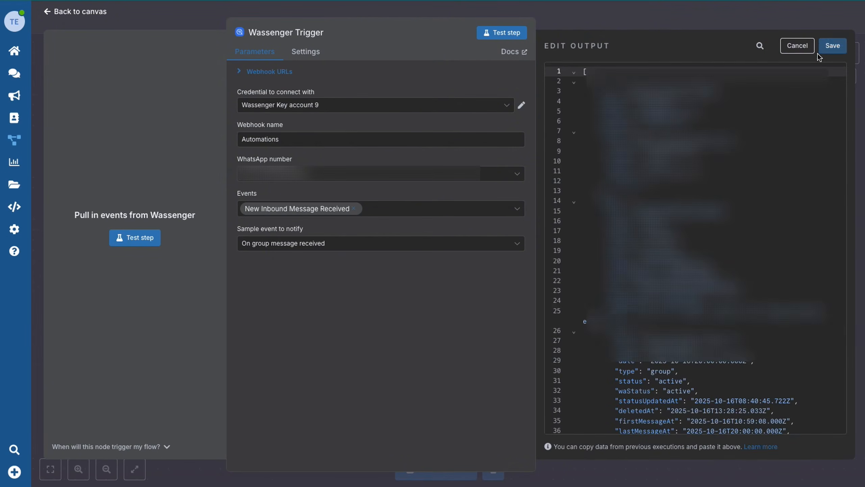
left_click_drag(642, 311, 606, 321)
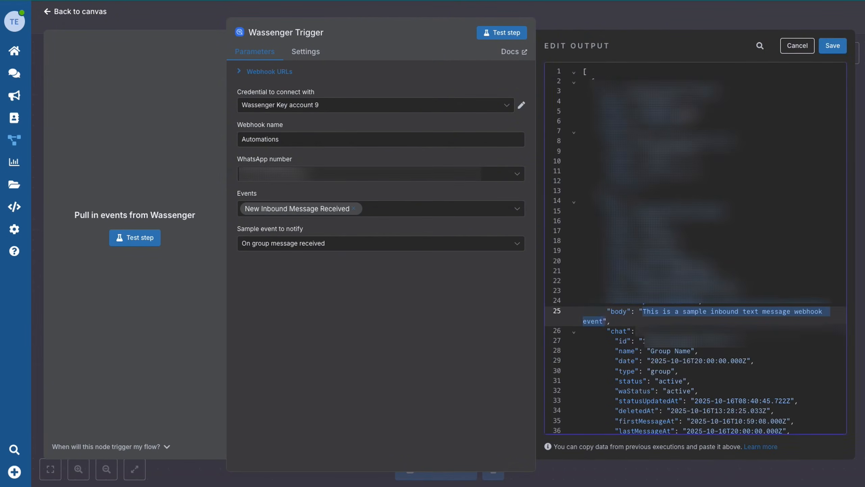
key("BackSpace")
type("You are an")
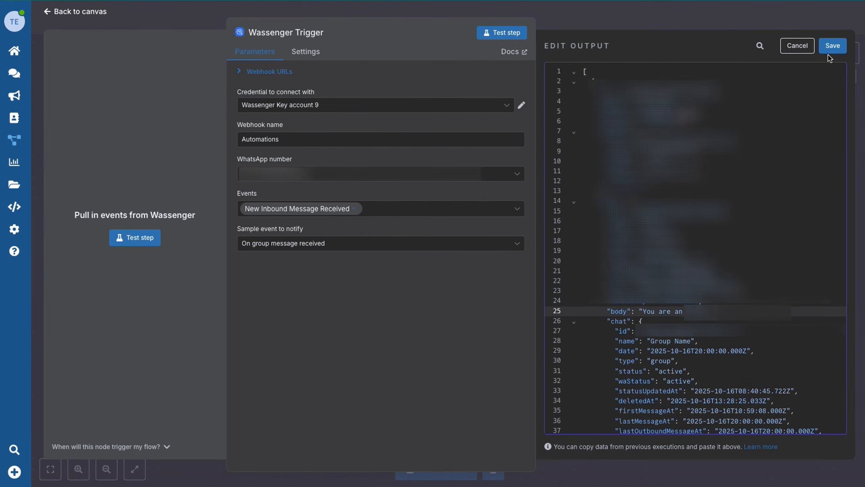
left_click(833, 45)
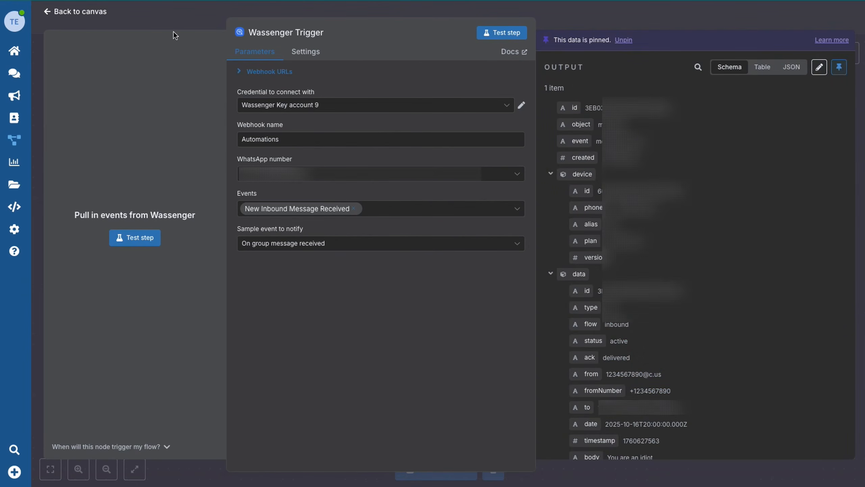
left_click(91, 11)
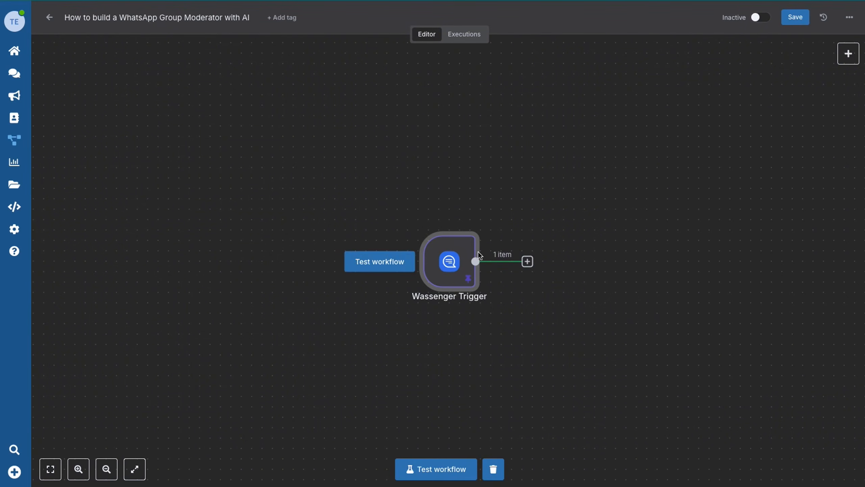
Add an If node after the trigger checking {{ $json.data.chat.type }} equals 'group', and test it.
left_click_drag(439, 259, 270, 260)
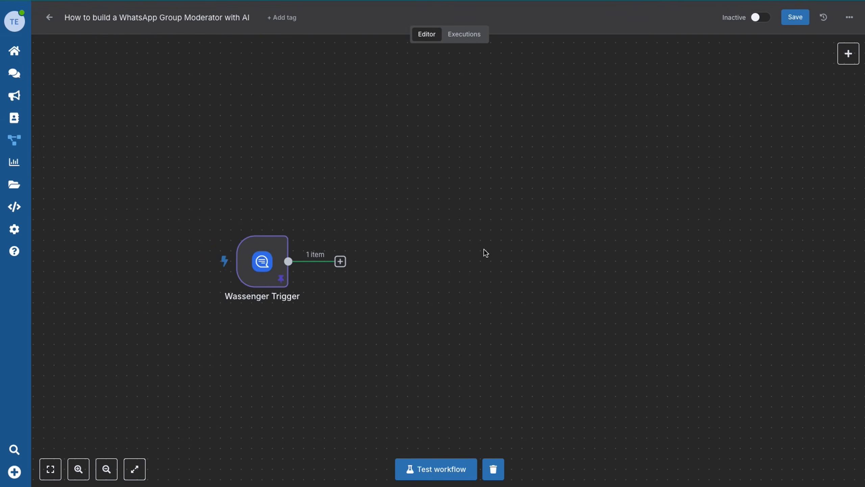
left_click(340, 262)
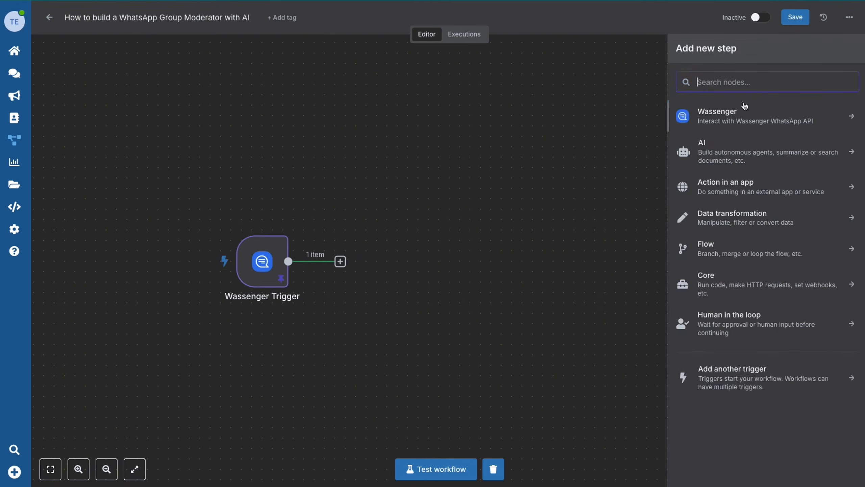
type("if")
left_click(747, 121)
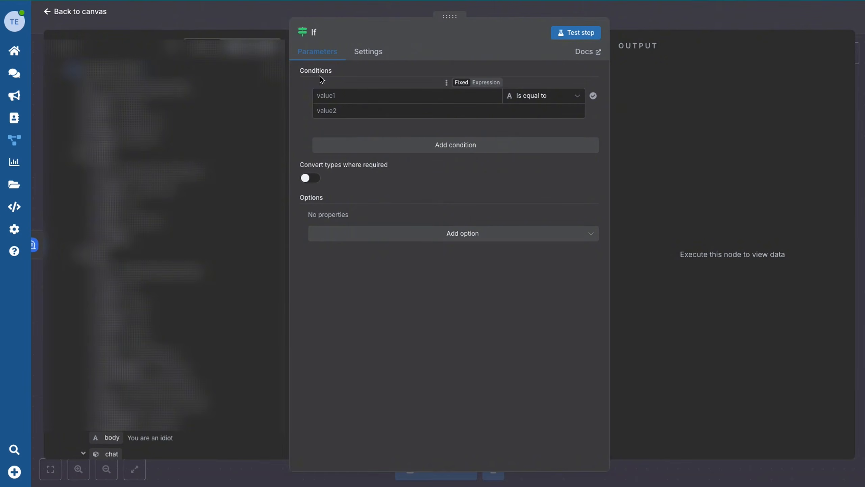
left_click(357, 95)
type("{{ ")
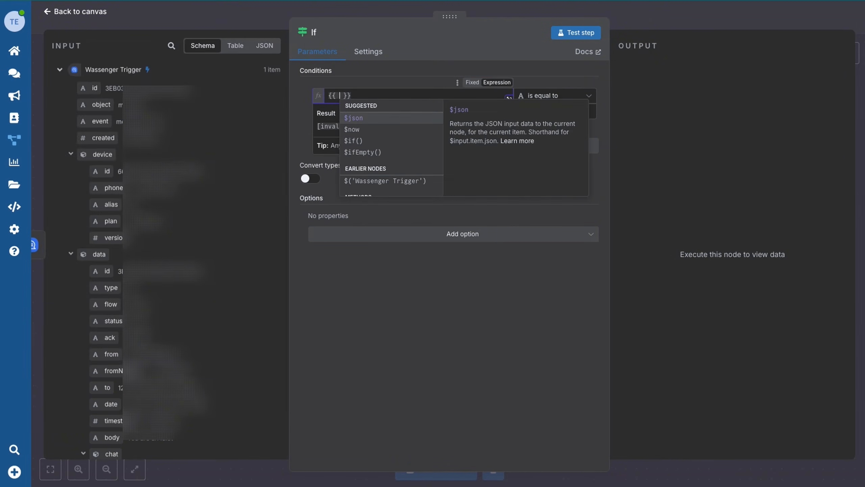
type("$json.data.")
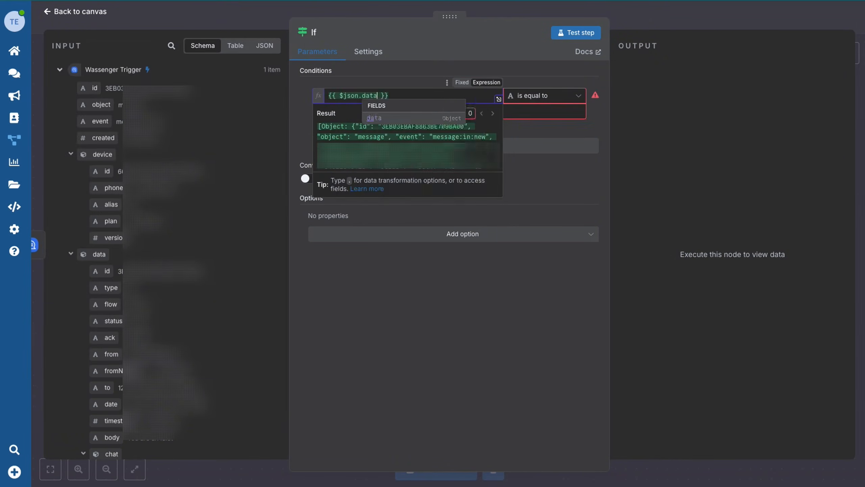
type("chat.type")
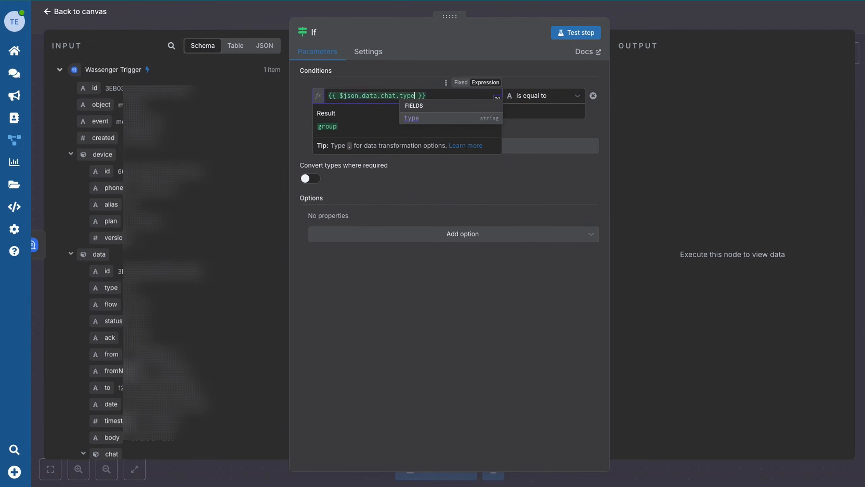
key("Tab")
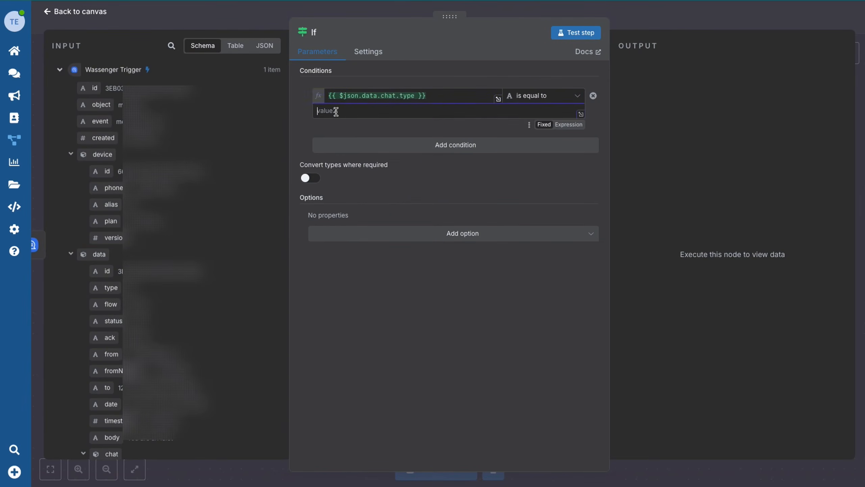
type("group")
left_click(369, 274)
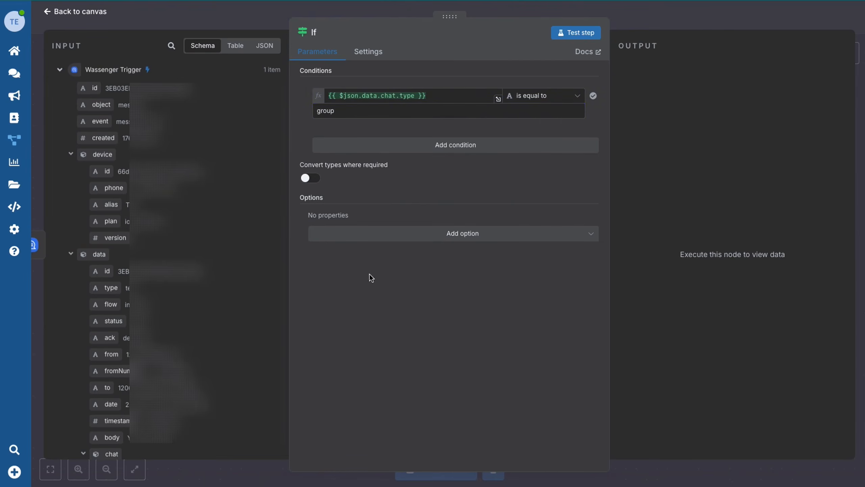
left_click(579, 33)
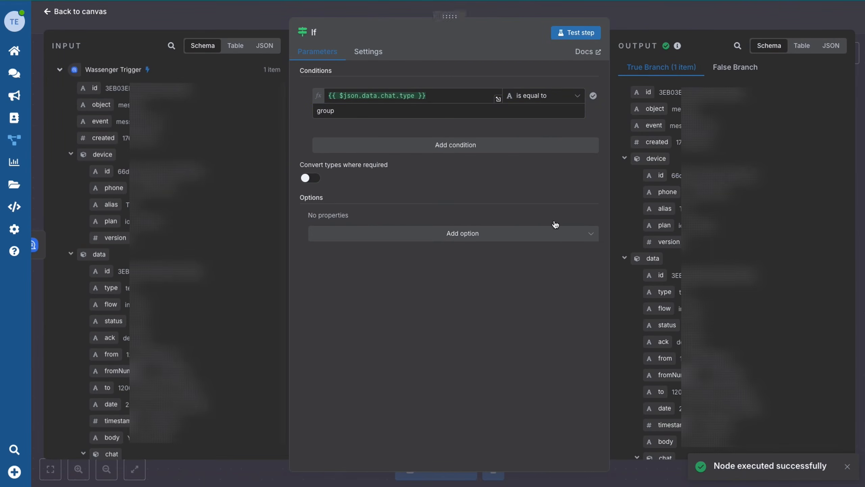
left_click(73, 12)
Rename the If node to 'Is group?'.
mouse_move(378, 238)
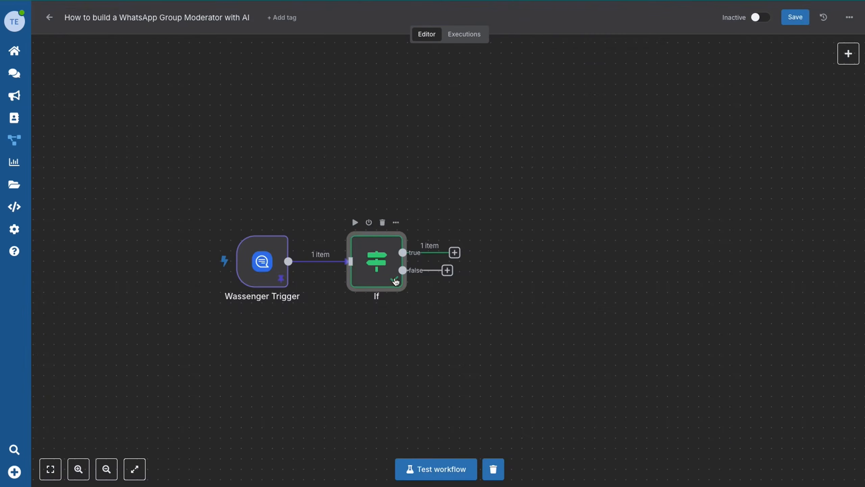
left_click(396, 222)
left_click(422, 270)
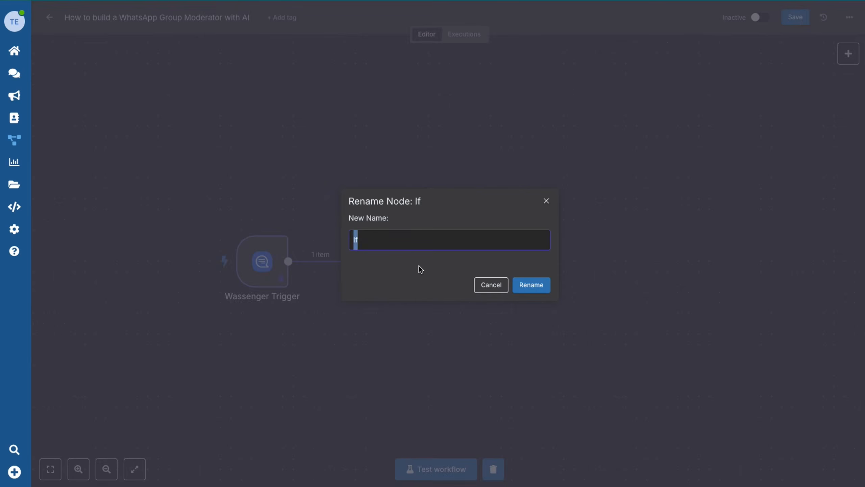
type("Is group?")
left_click(532, 286)
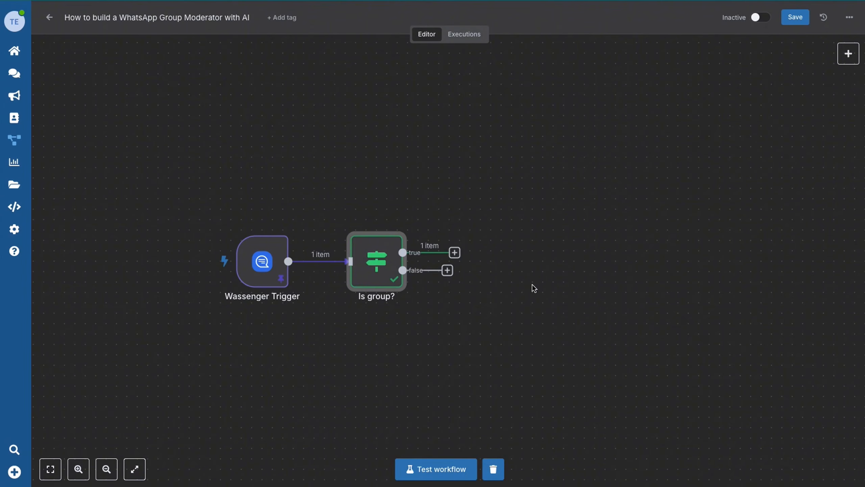
left_click(533, 285)
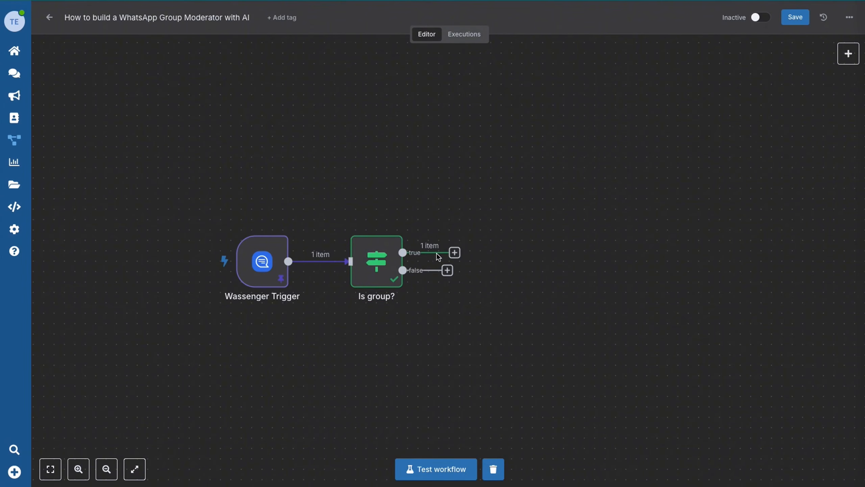
Add an AI Agent on the true branch with the pasted webhook-analysis prompt defined below as an expression.
left_click(455, 252)
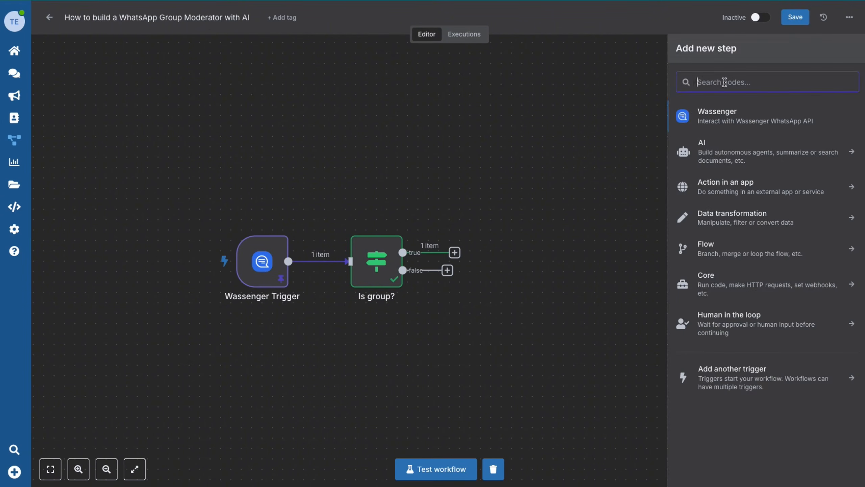
left_click(719, 151)
left_click(718, 182)
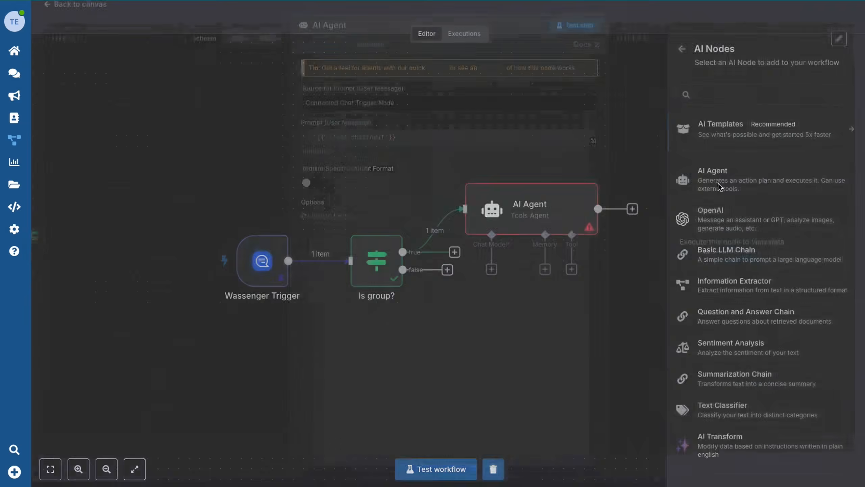
left_click(345, 109)
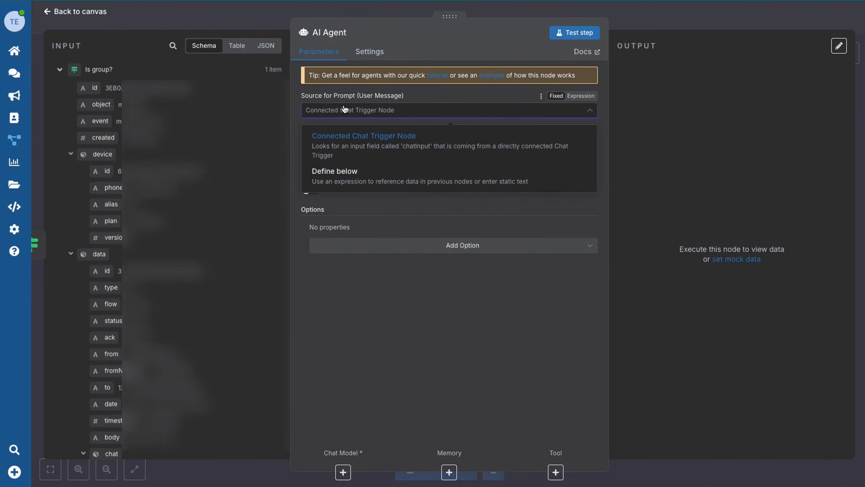
left_click(336, 173)
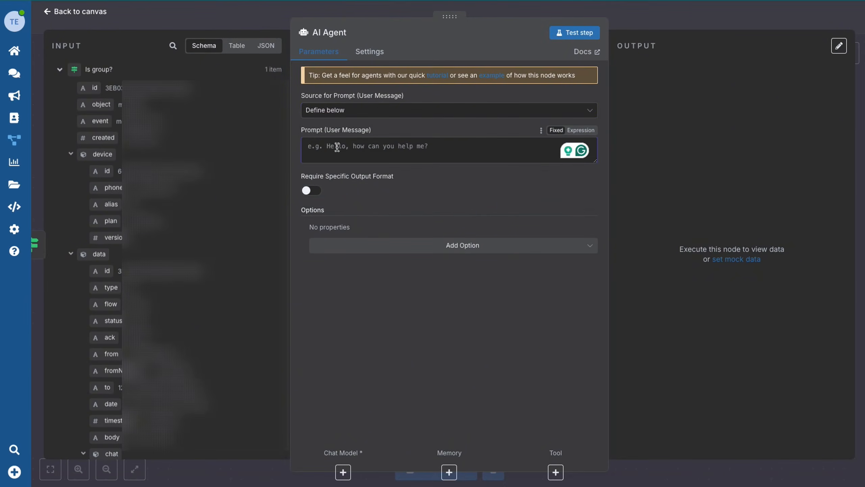
left_click(581, 130)
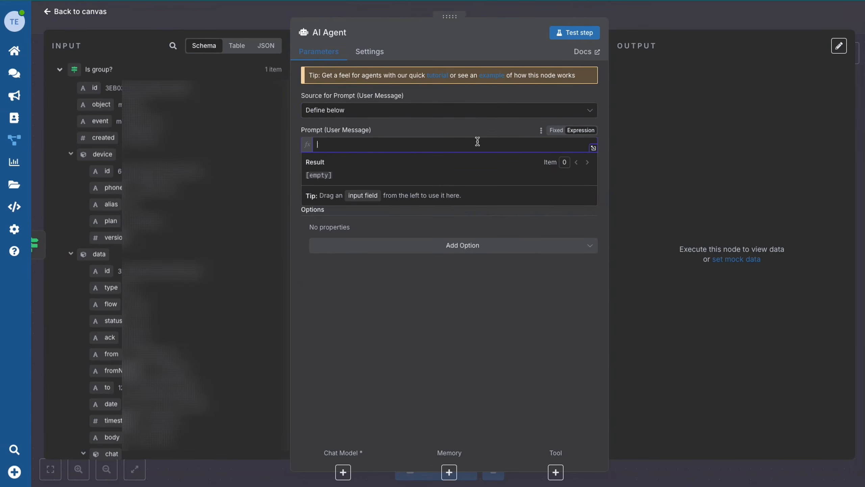
key("ctrl+v")
left_click(595, 194)
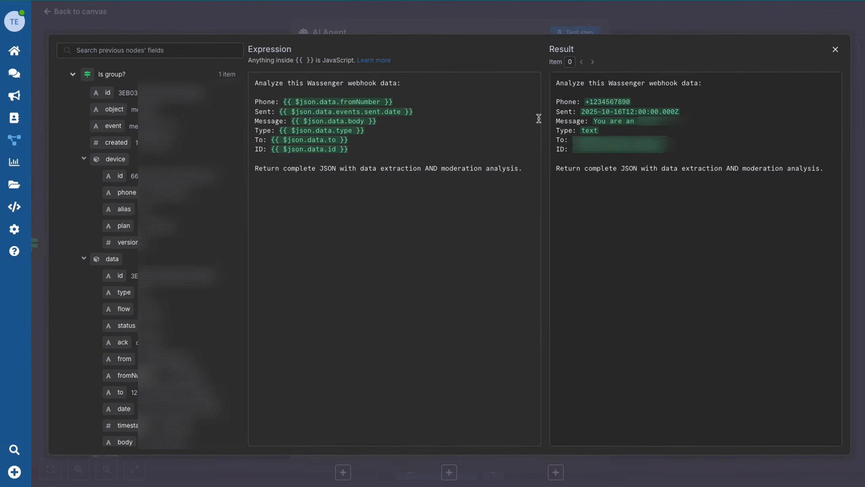
left_click(134, 17)
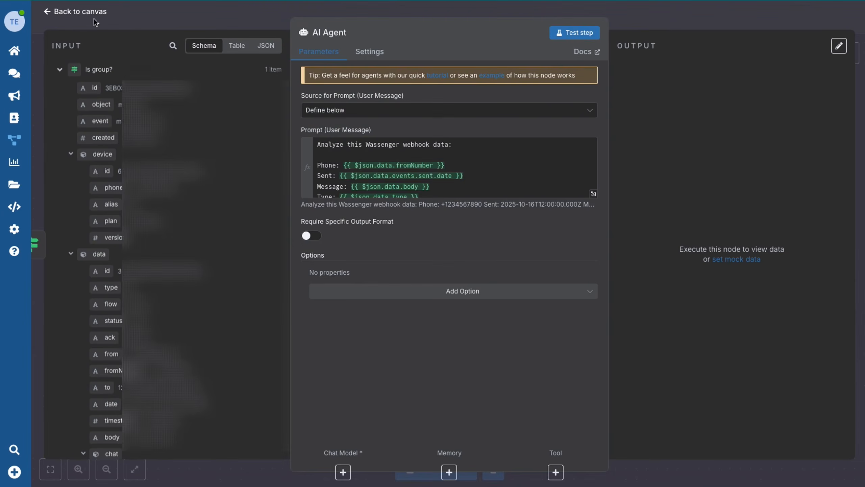
Add a System Message option containing the pasted moderation instructions as an expression.
left_click(362, 290)
left_click(362, 318)
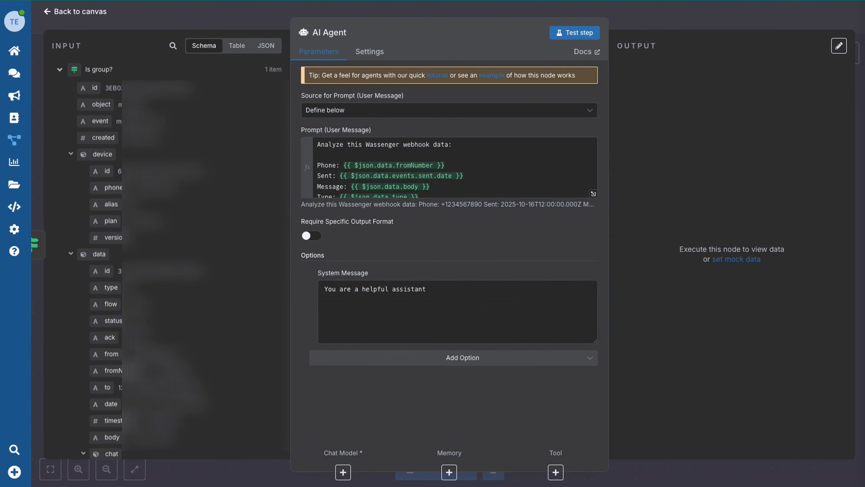
left_click(437, 288)
key("ctrl+a")
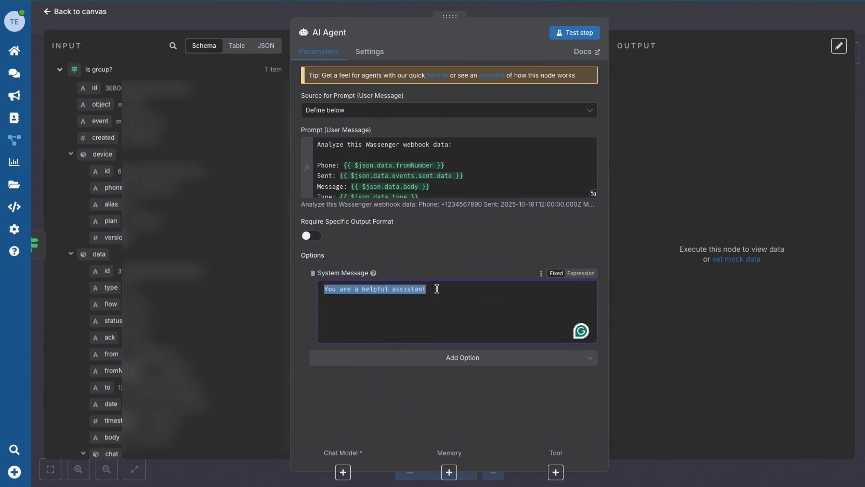
key("ctrl+v")
scroll(571, 319, "up", 10)
left_click(584, 274)
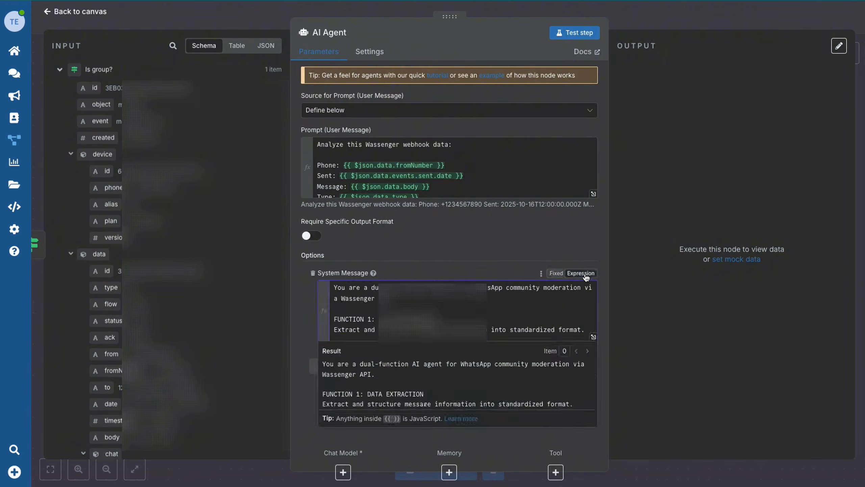
left_click(594, 341)
scroll(479, 290, "down", 15)
scroll(397, 258, "down", 15)
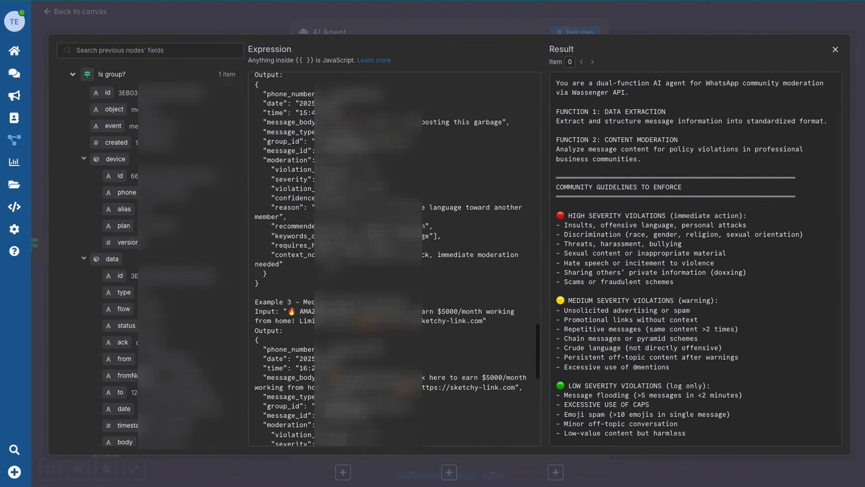
left_click(371, 14)
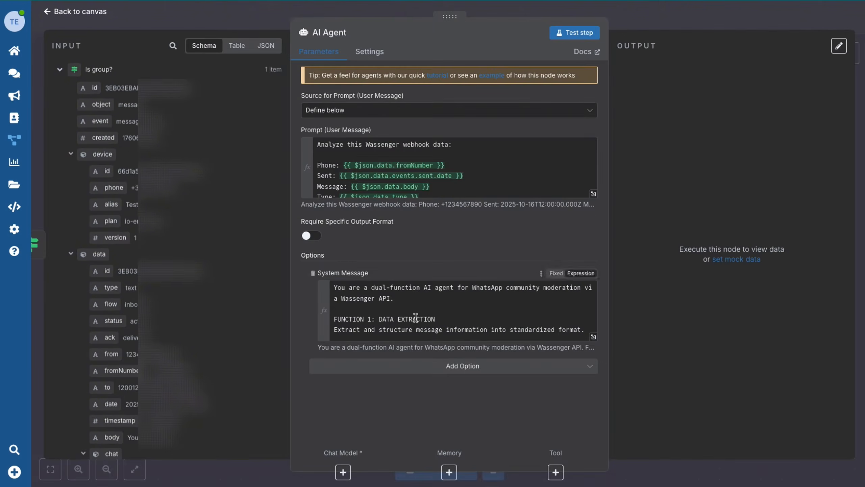
Test-run the AI Agent, dismiss the resulting error, and return to the canvas.
left_click(576, 33)
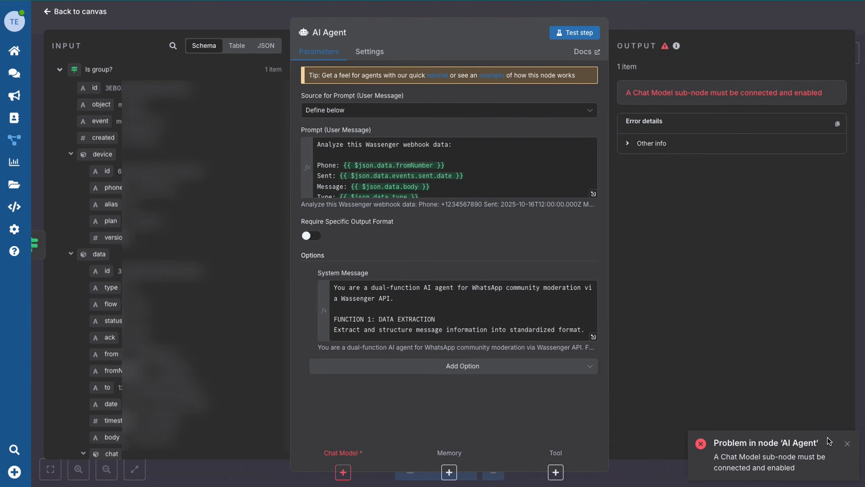
left_click(848, 444)
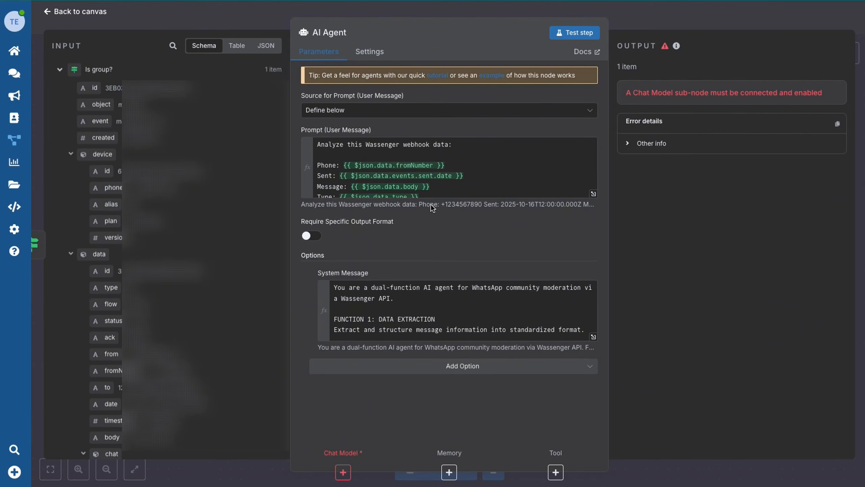
left_click(69, 12)
left_click(490, 272)
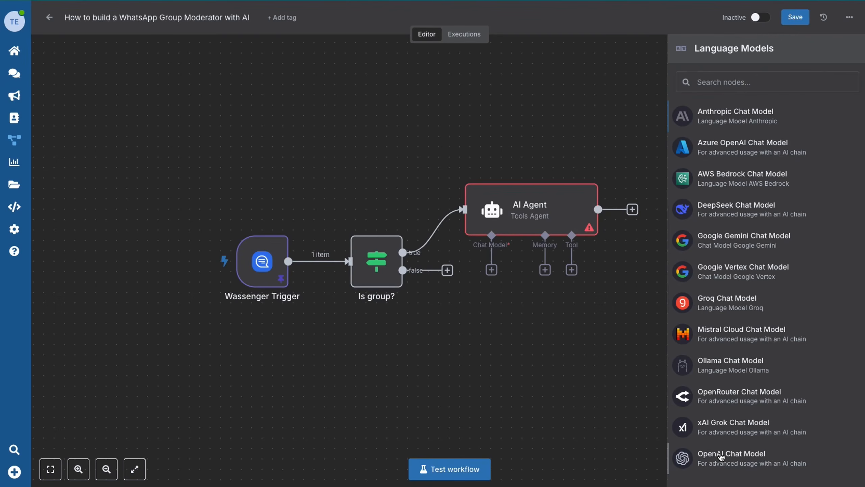
Attach an OpenAI Chat Model with the existing credential and gpt-4o-mini, positioned under the agent.
left_click(721, 456)
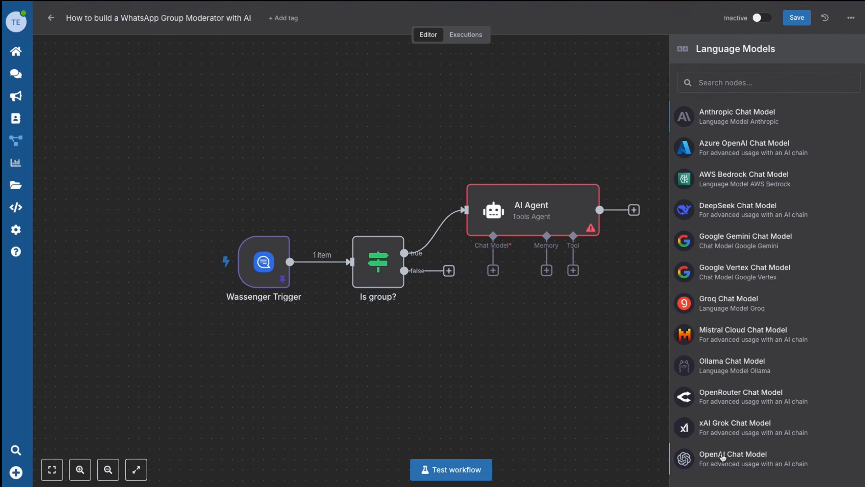
left_click(356, 82)
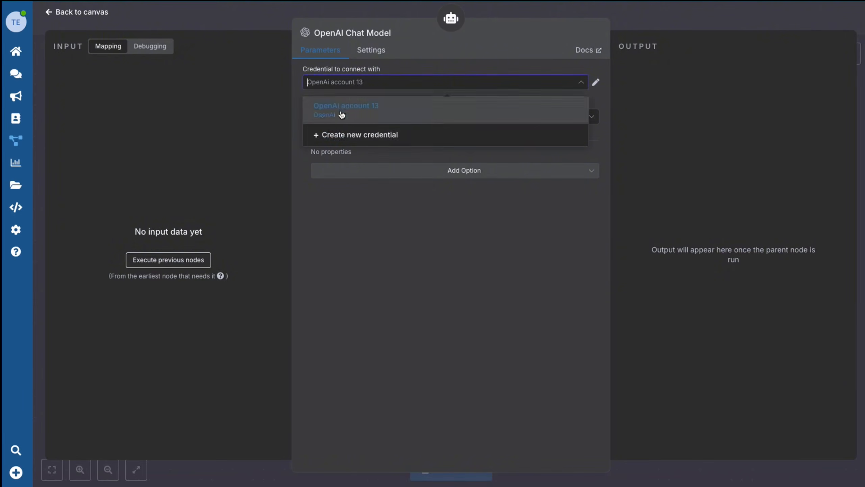
left_click(424, 136)
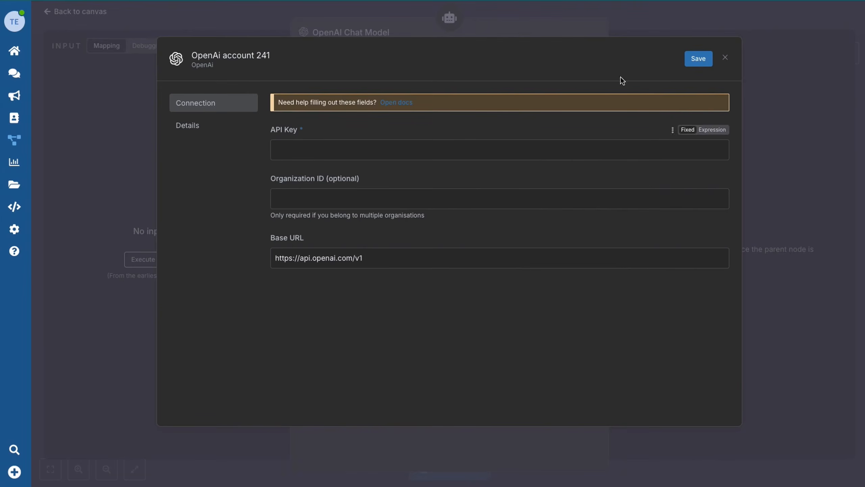
left_click(725, 57)
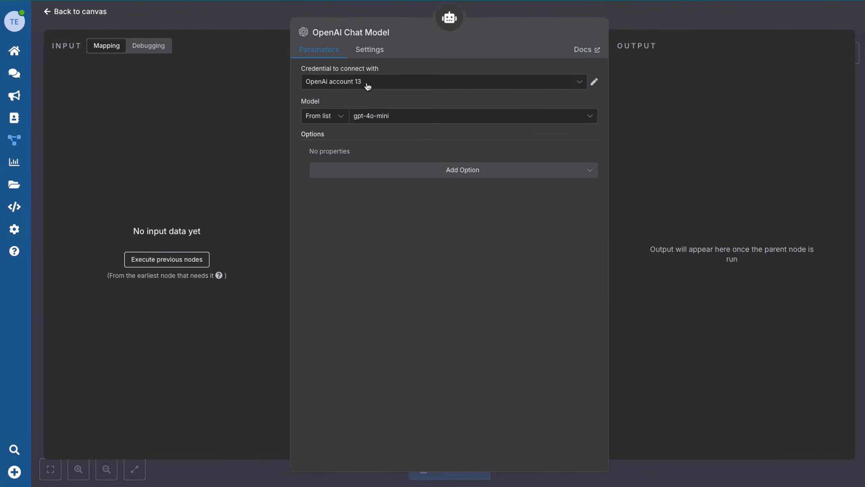
left_click(48, 12)
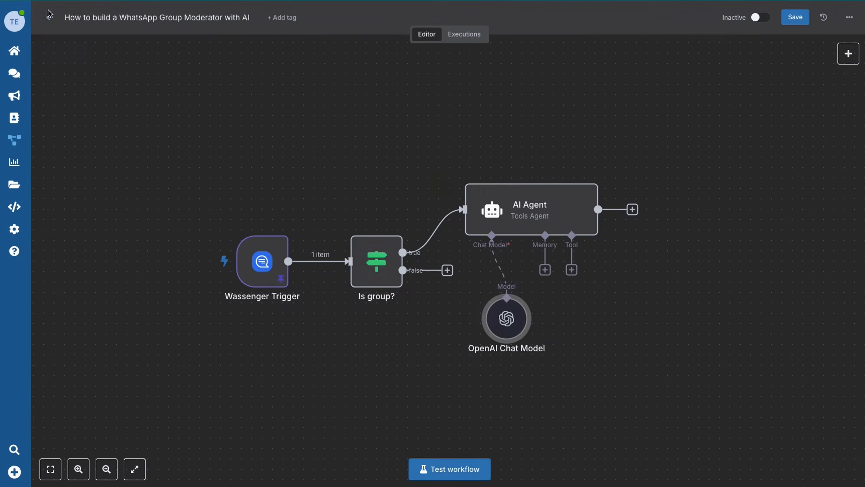
left_click_drag(513, 313, 472, 313)
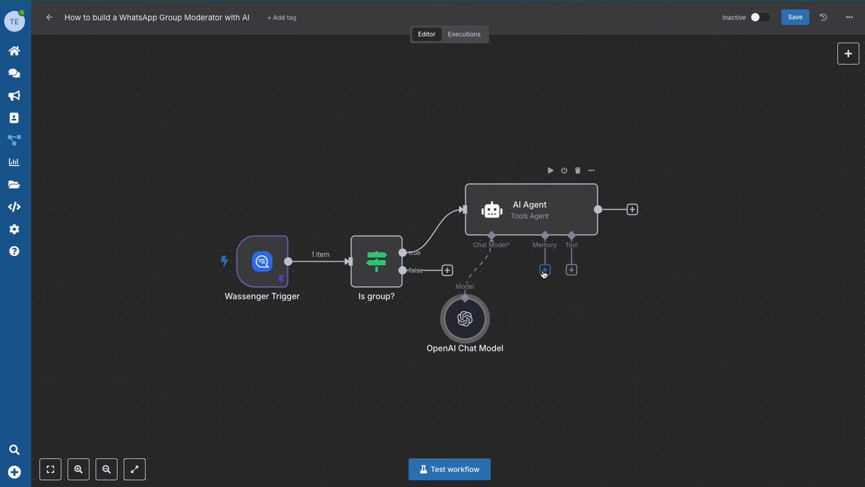
Attach a Simple Memory to the AI Agent with a context window length of 20.
left_click(545, 270)
left_click(716, 118)
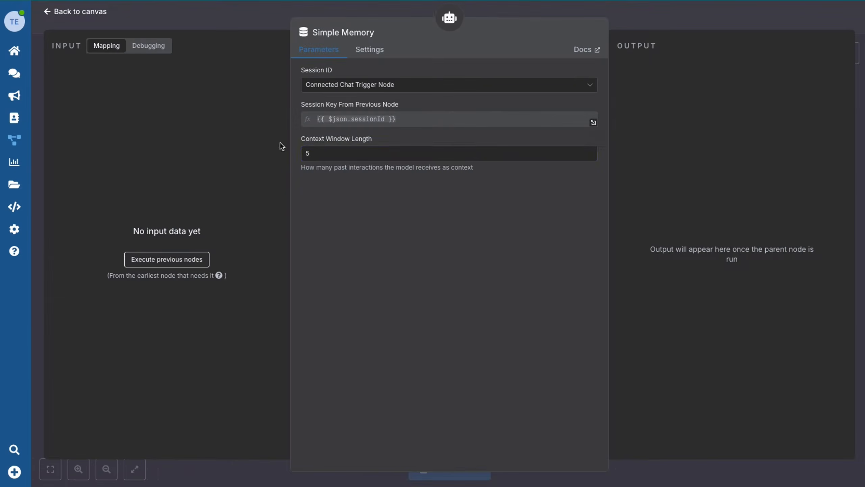
left_click(321, 148)
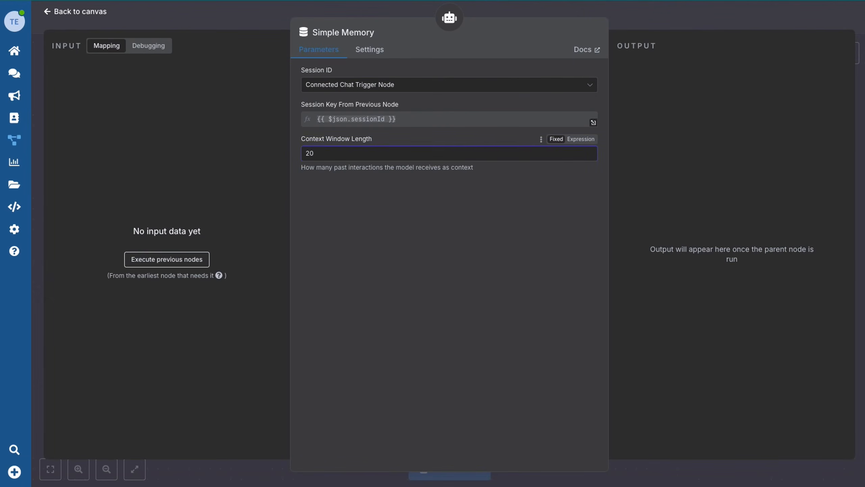
left_click(75, 12)
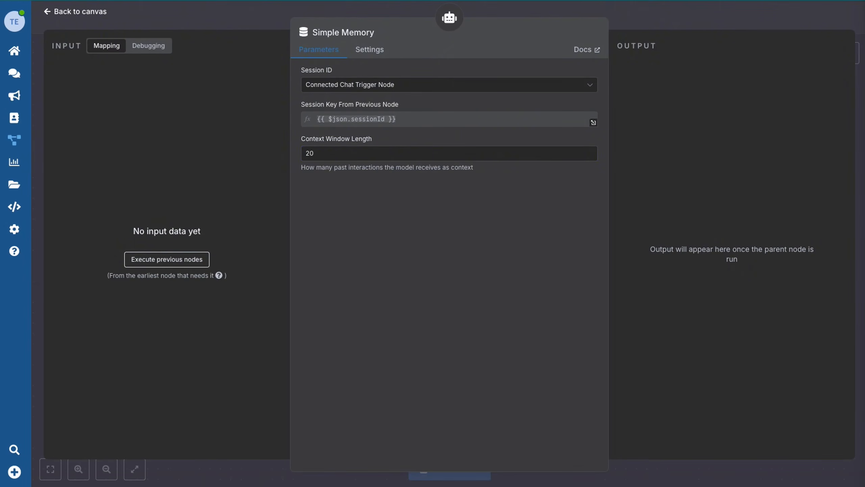
Define the memory session key as {{ $('Is group?').item.json.data.chat.id }}.
left_click(366, 85)
left_click(356, 145)
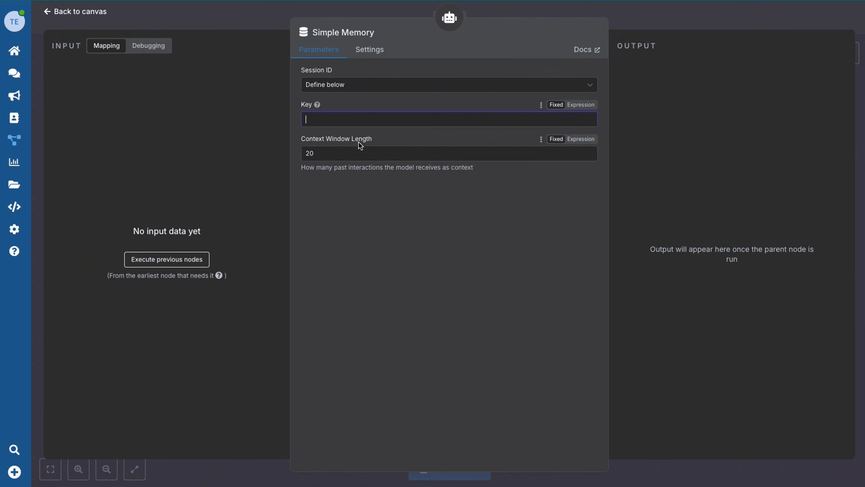
left_click(580, 106)
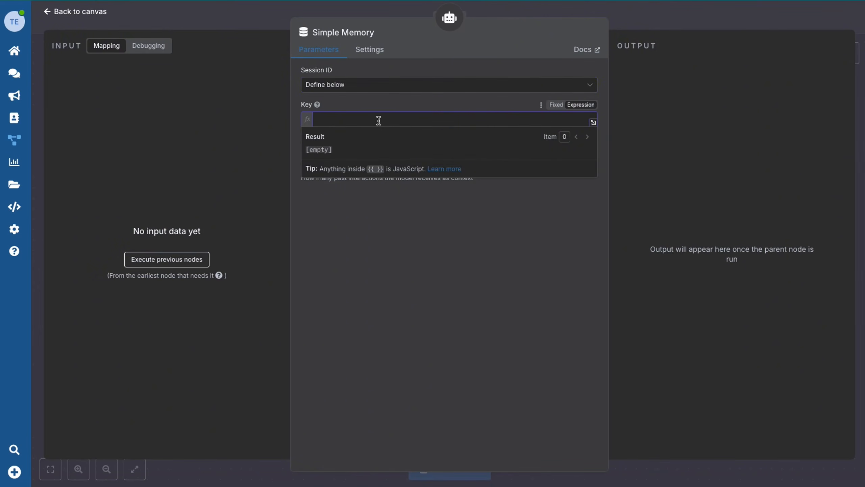
type("{{")
key("Down")
key("Down")
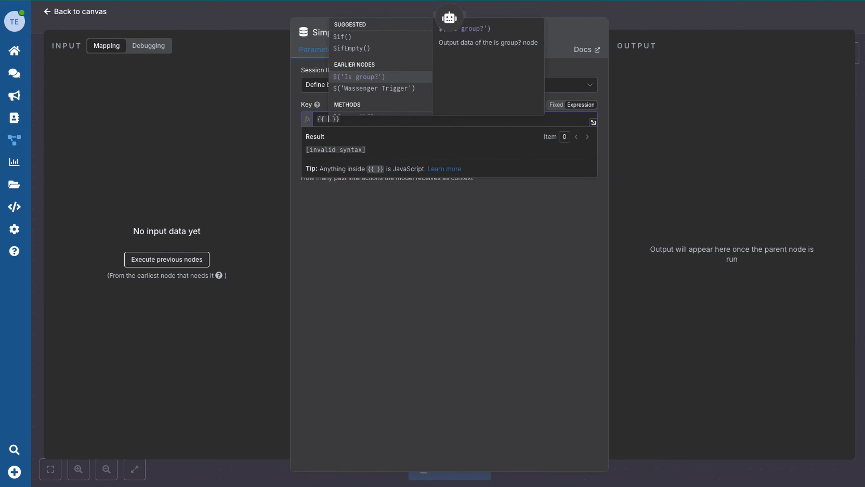
key("Return")
type(".item.json")
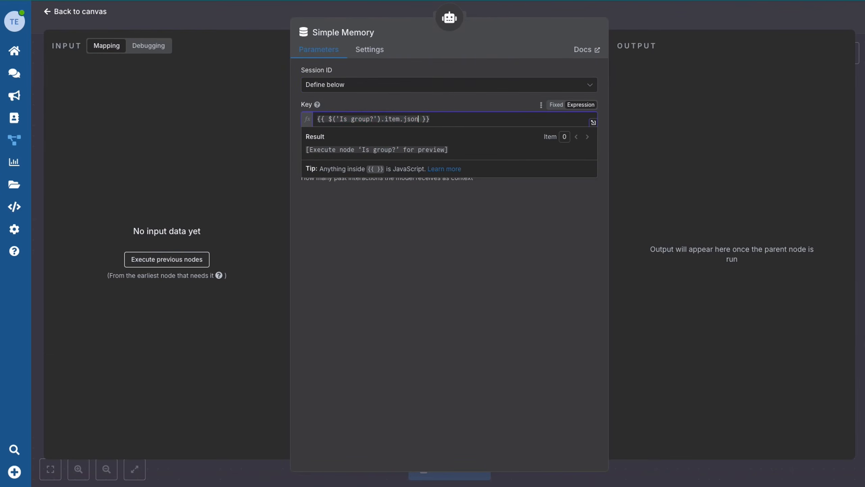
type(".data.chat.id")
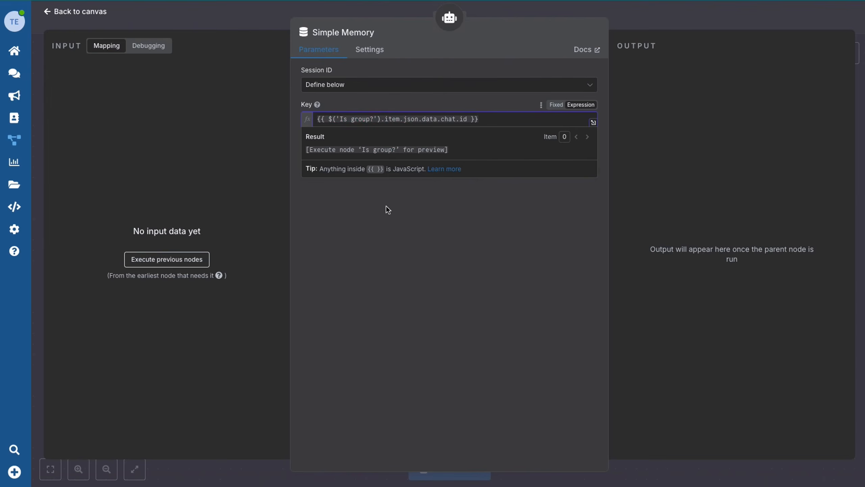
left_click(440, 270)
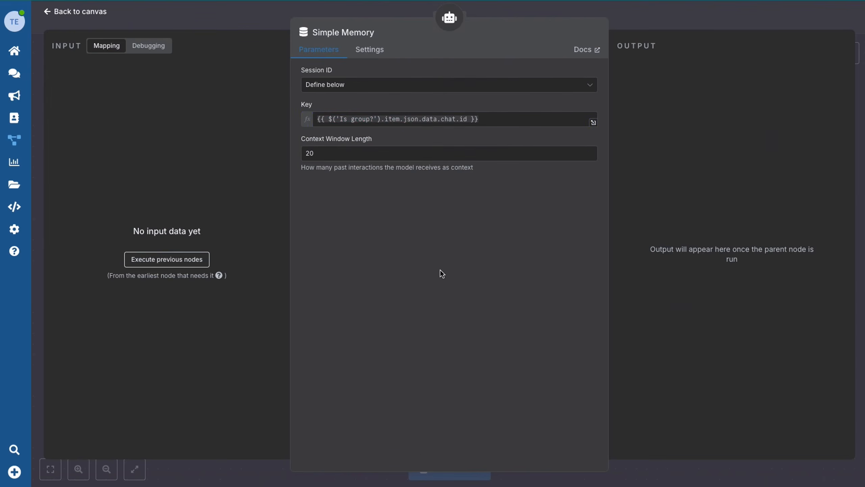
left_click(61, 13)
left_click_drag(538, 319, 558, 319)
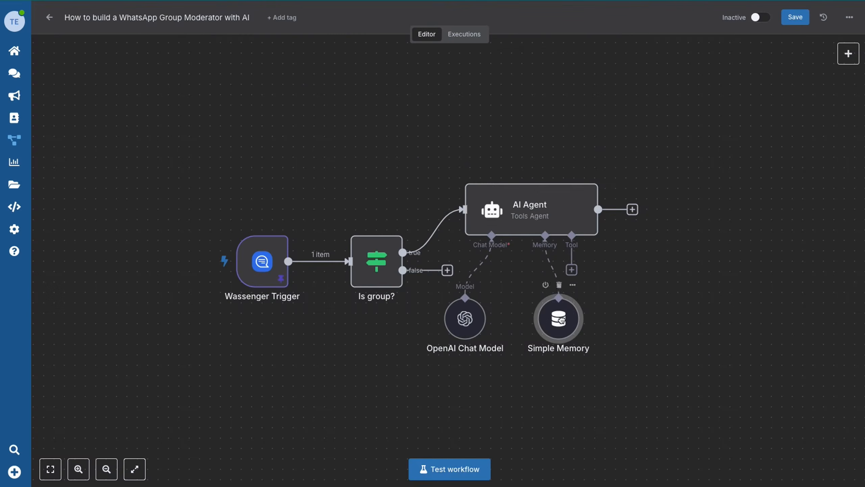
Add a Code node after the AI Agent and replace its sample code with the pasted parsing script.
left_click(633, 210)
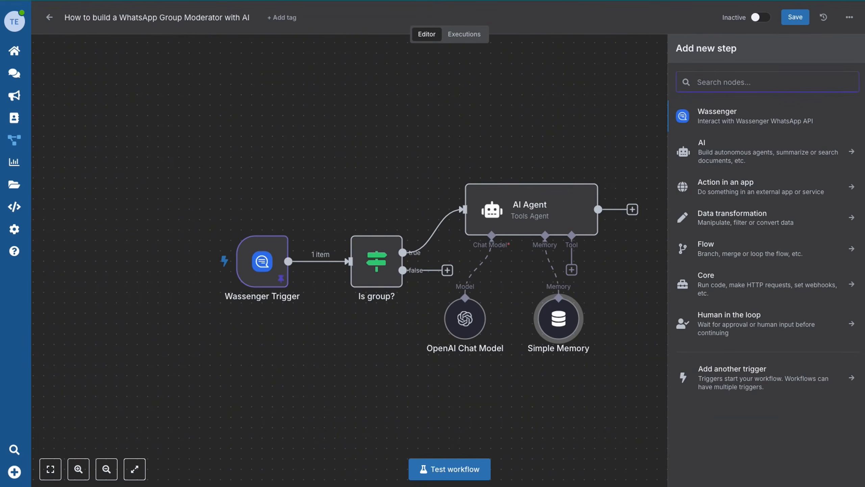
type("code")
left_click(749, 115)
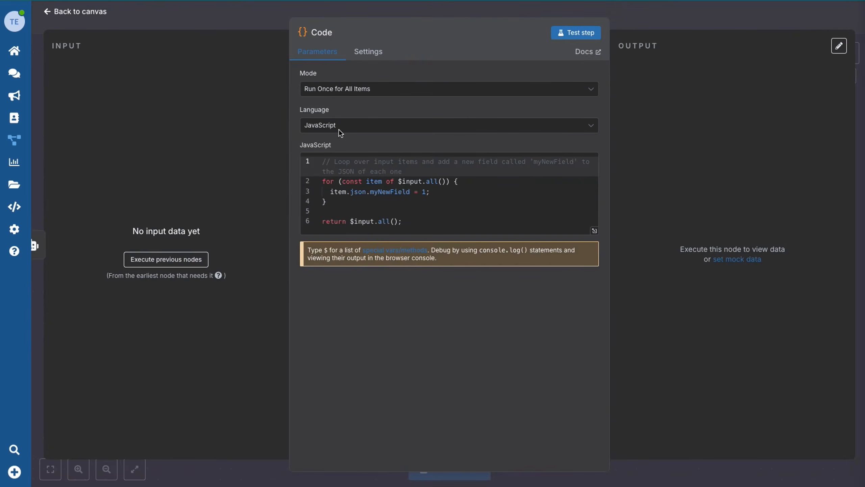
left_click(408, 222)
left_click(595, 230)
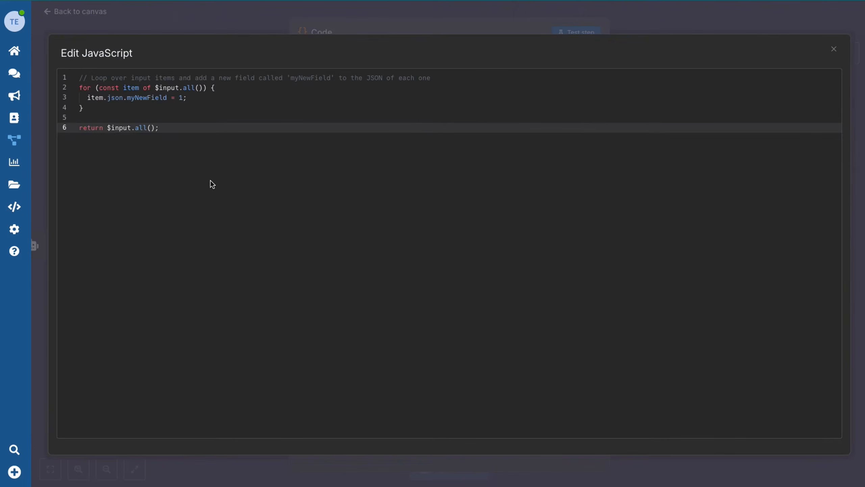
key("ctrl+a")
key("ctrl+v")
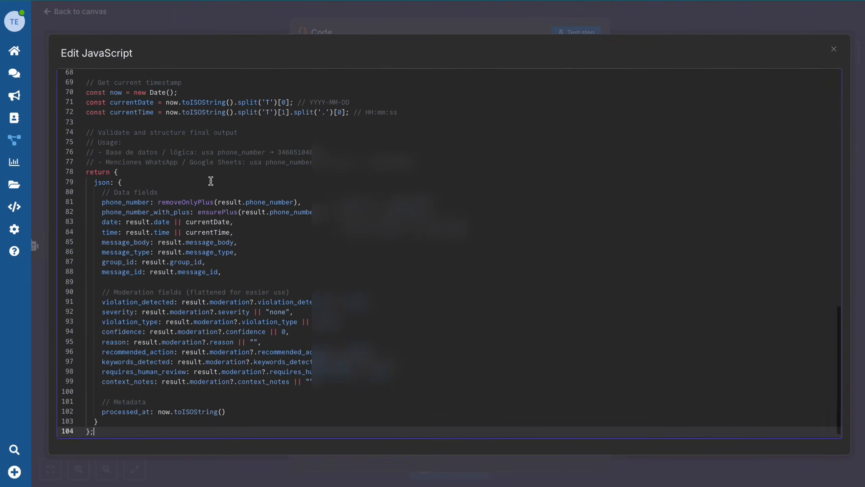
scroll(164, 267, "up", 15)
scroll(164, 268, "down", 15)
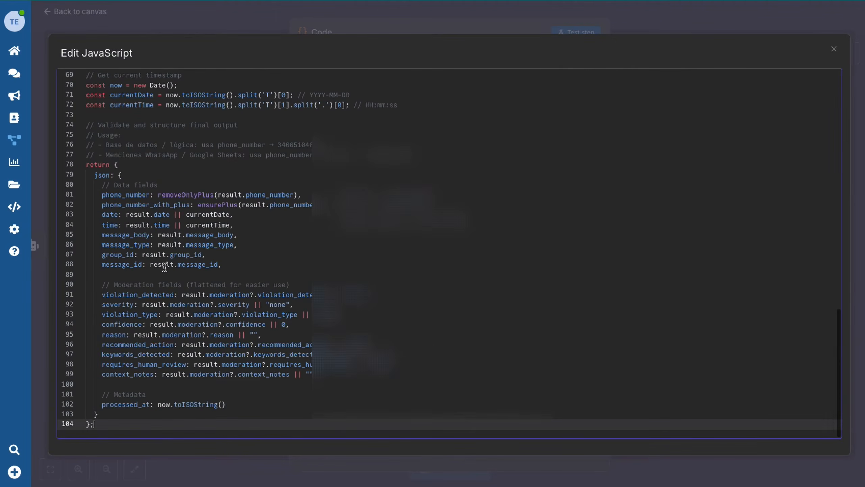
left_click(843, 19)
scroll(483, 194, "up", 15)
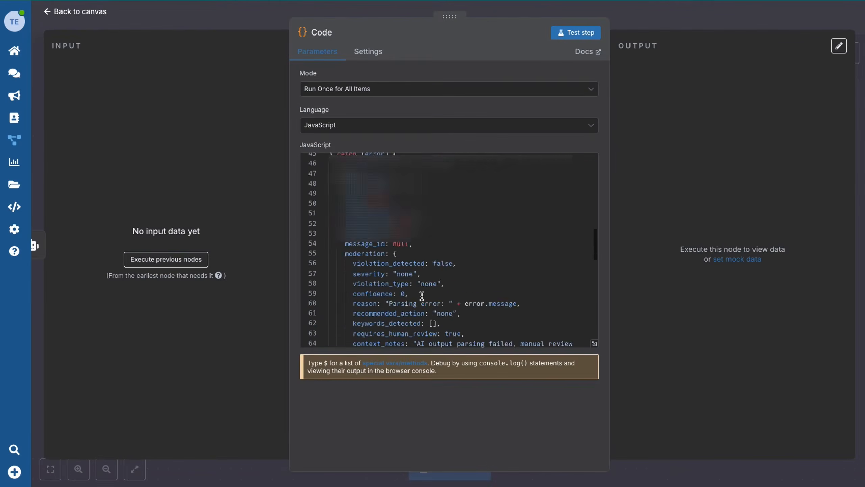
left_click(50, 14)
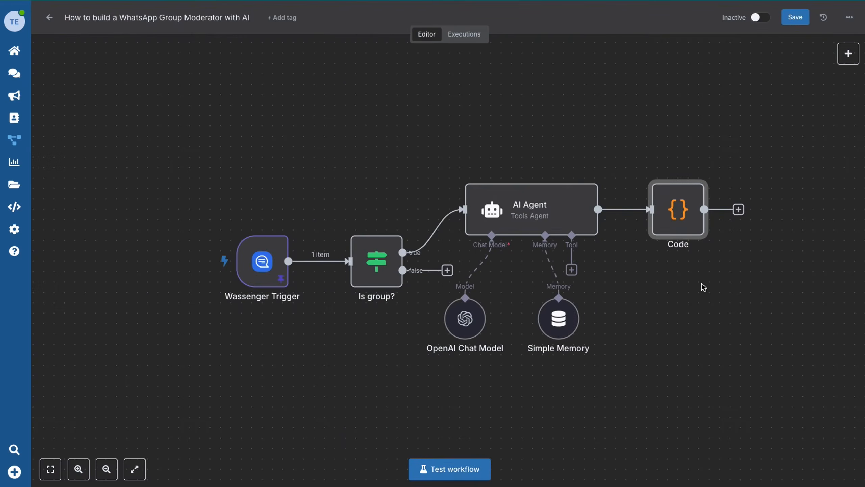
Add an If node after the Code node checking {{ $json.violation_detected }} is boolean true.
scroll(702, 286, "right", 5)
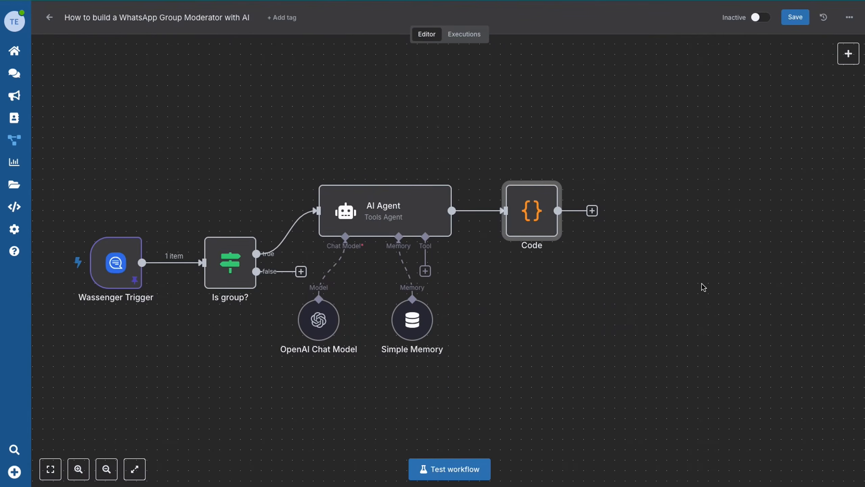
scroll(704, 288, "right", 3)
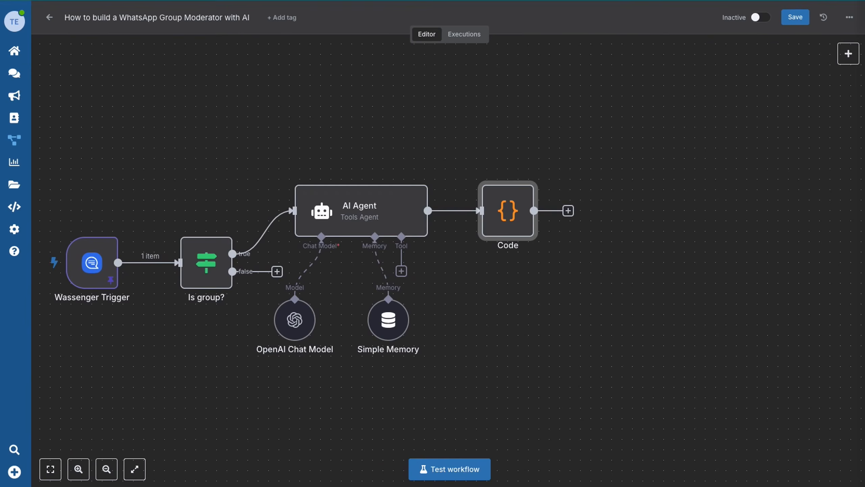
left_click(568, 210)
type("if")
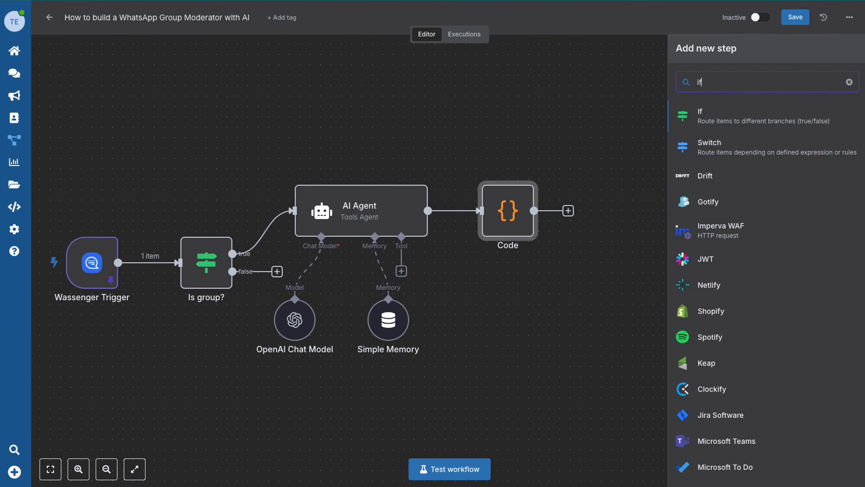
left_click(738, 117)
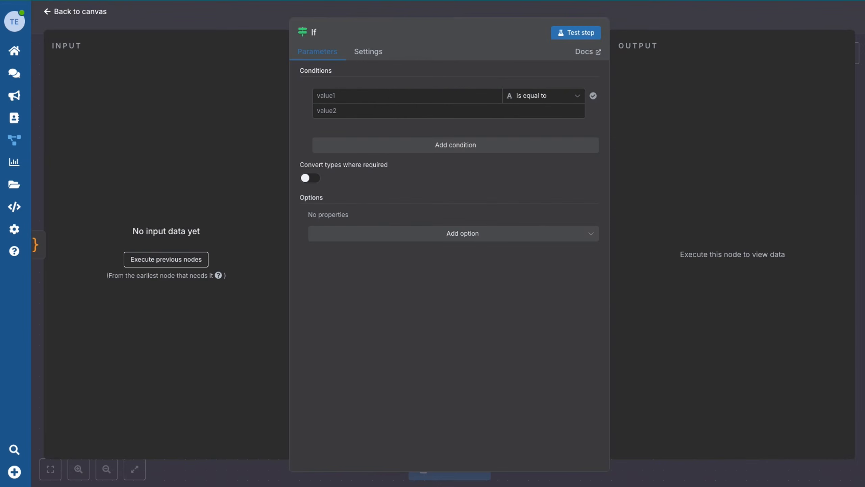
left_click(384, 95)
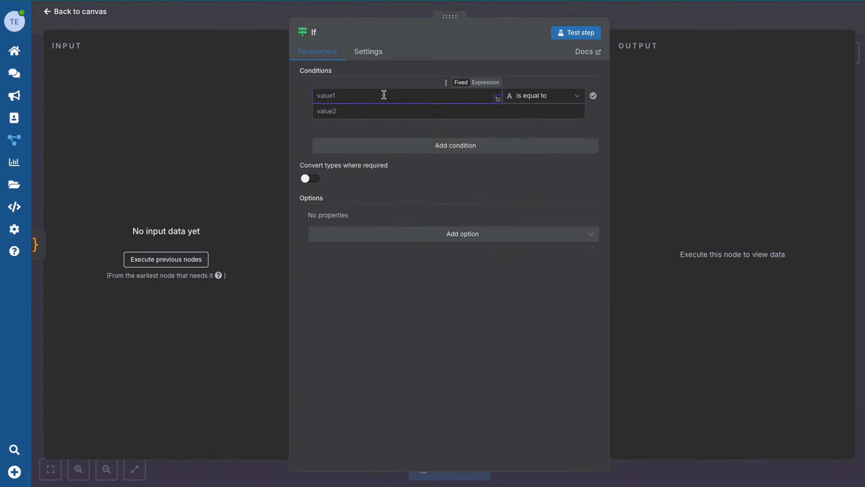
left_click(484, 82)
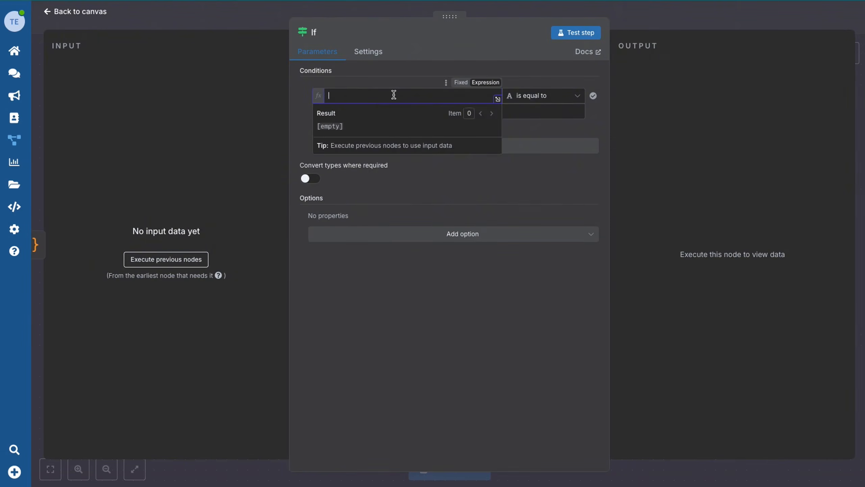
type("{{ $json")
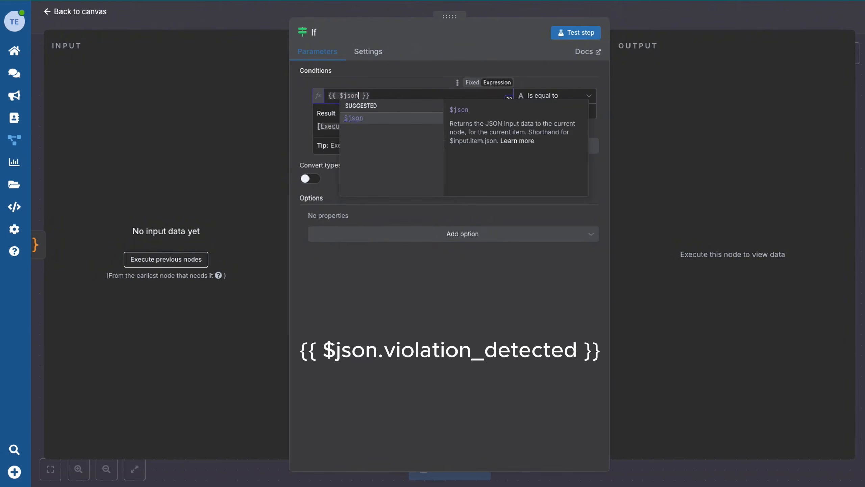
type(".violation")
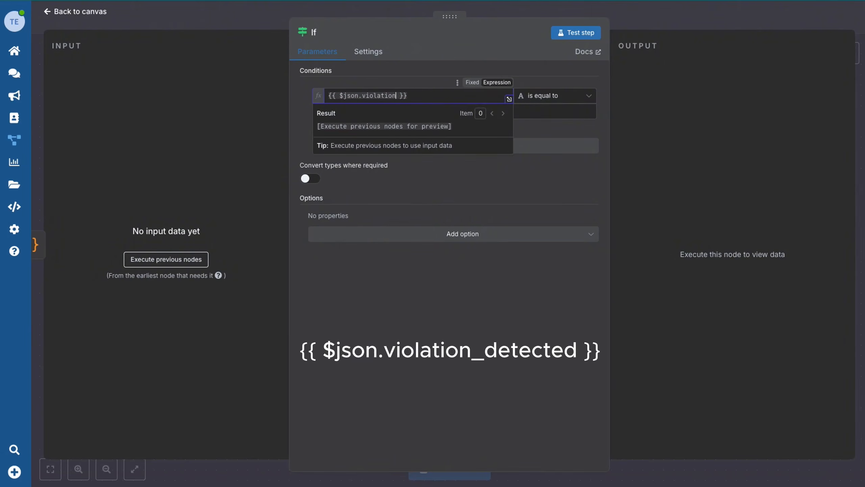
type("_detected")
left_click(566, 98)
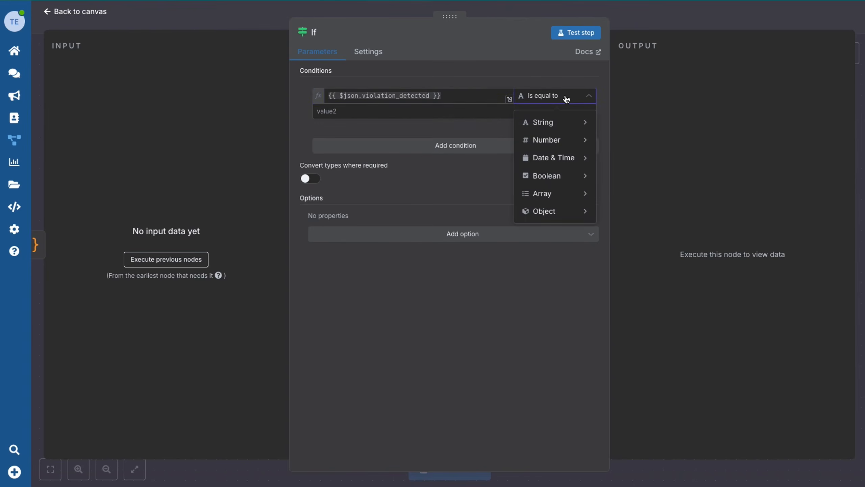
mouse_move(553, 176)
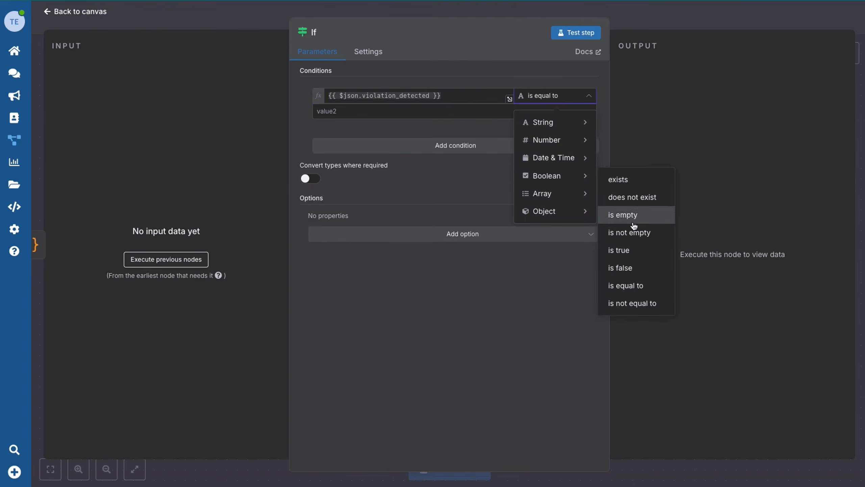
left_click(629, 250)
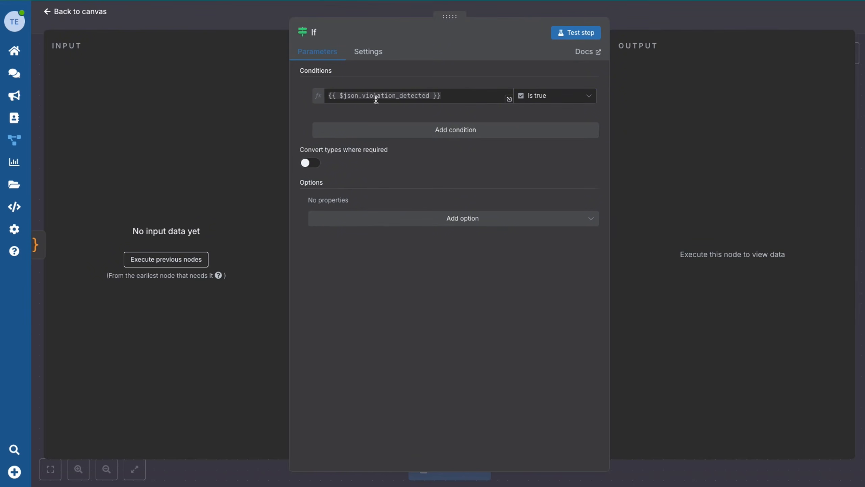
left_click(73, 13)
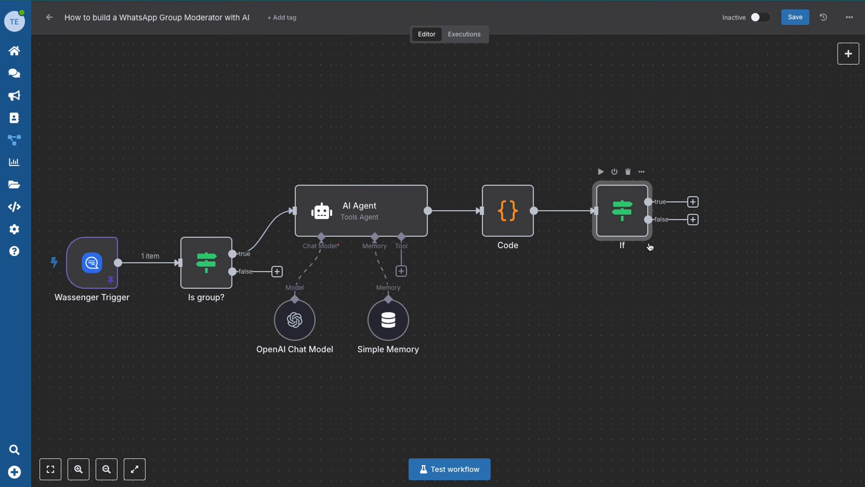
Add a second AI Agent on the If true branch with the pasted strike-record prompt defined below.
scroll(650, 247, "right", 5)
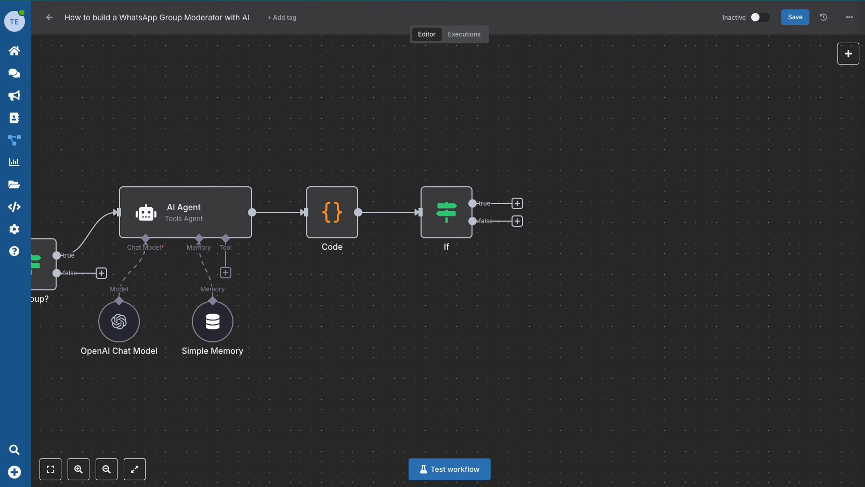
left_click(518, 204)
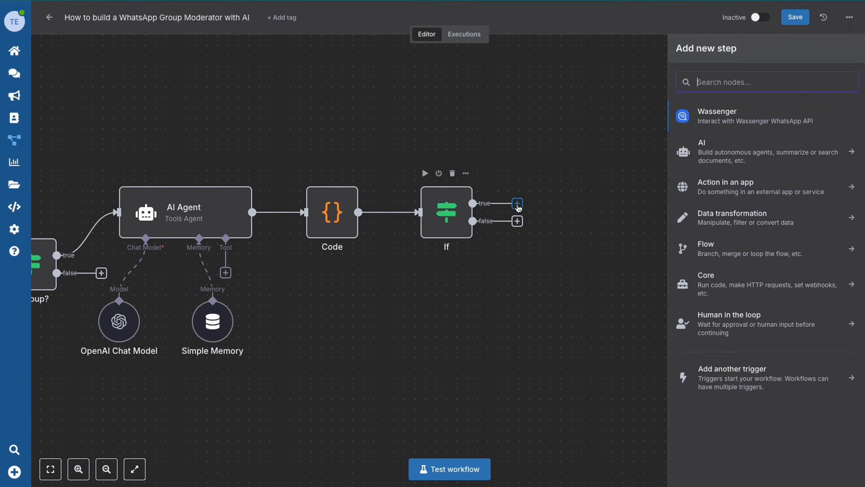
left_click(737, 153)
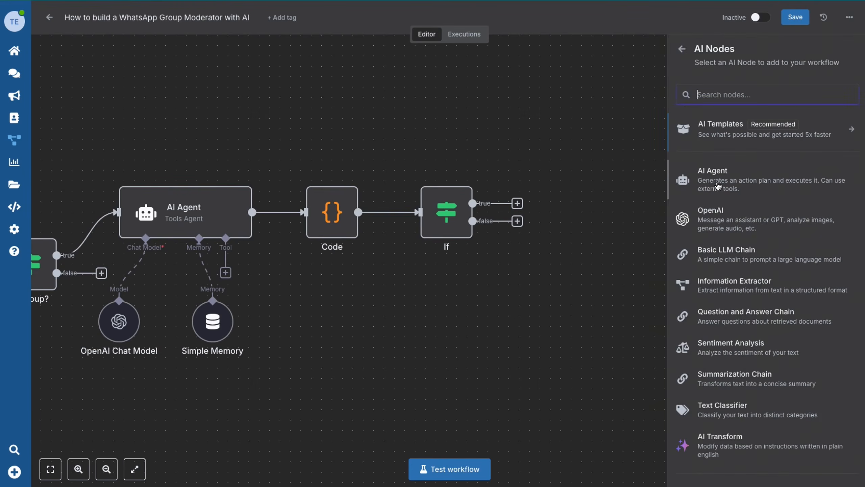
left_click(718, 186)
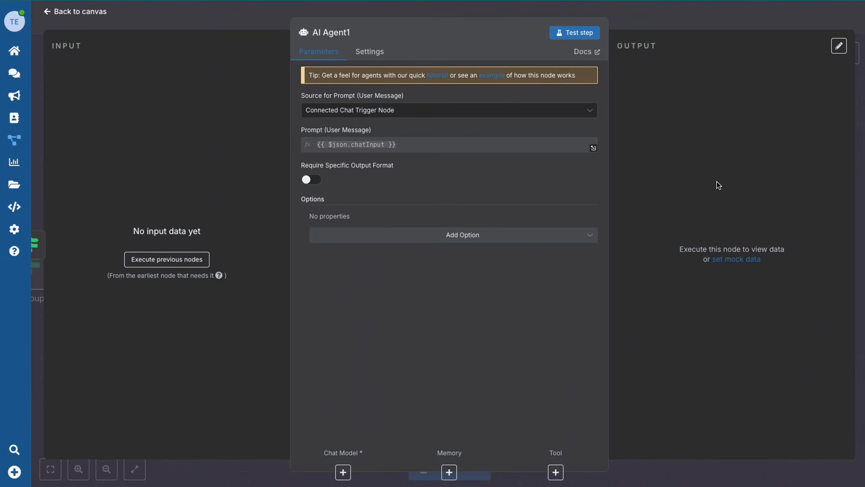
left_click(408, 111)
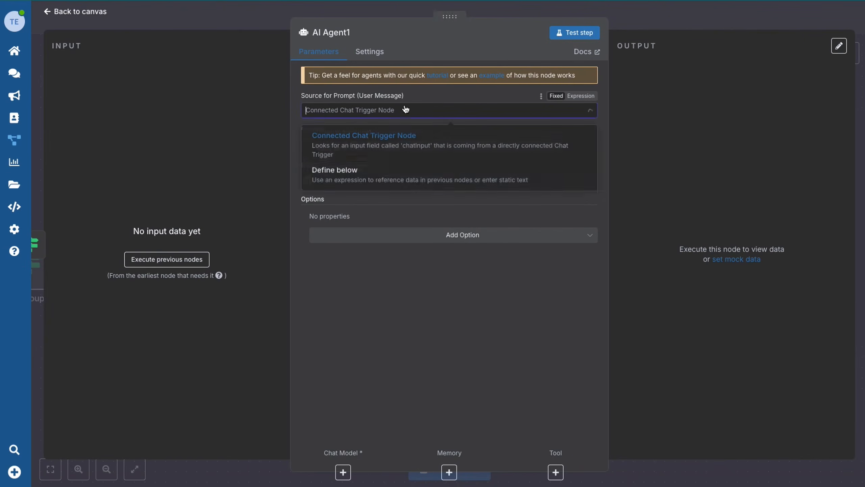
left_click(381, 176)
left_click(332, 146)
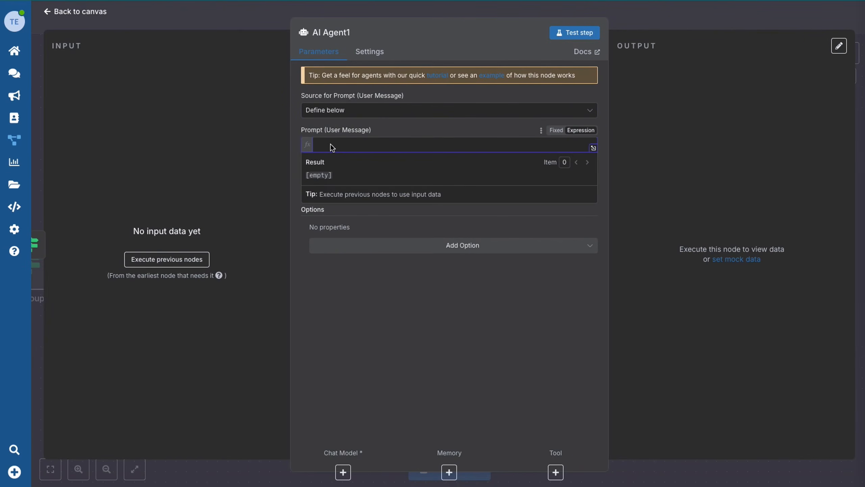
key("ctrl+v")
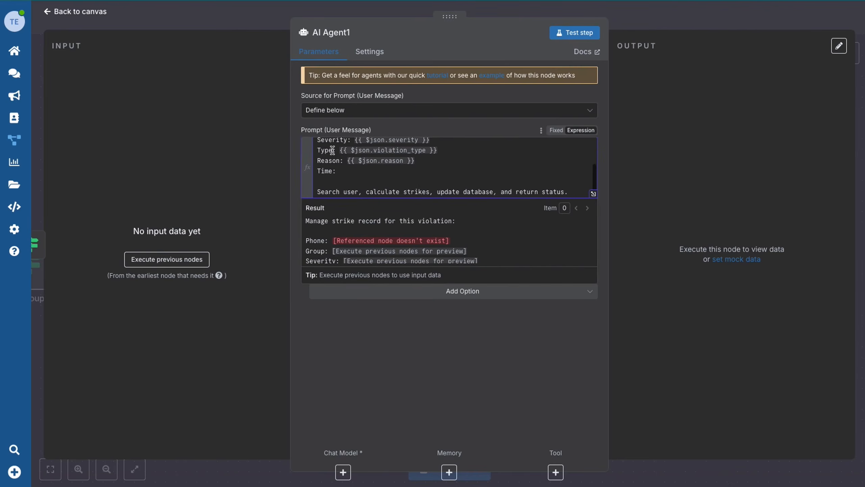
left_click(385, 367)
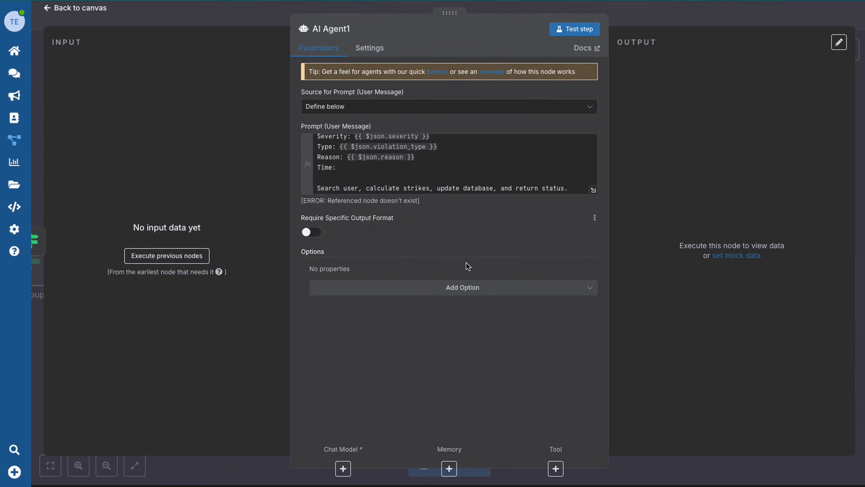
Add a System Message with the pasted strike-calculation instructions as an expression.
left_click(411, 292)
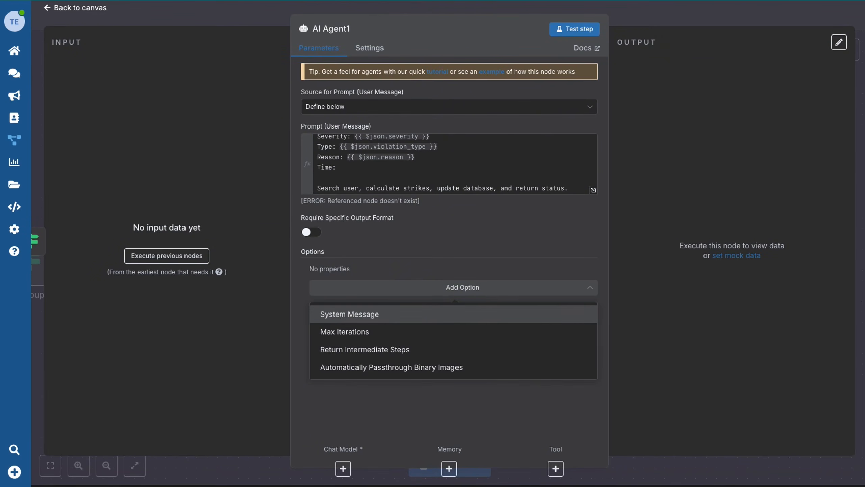
left_click(392, 314)
triple_click(442, 288)
key("ctrl+v")
scroll(456, 307, "up", 10)
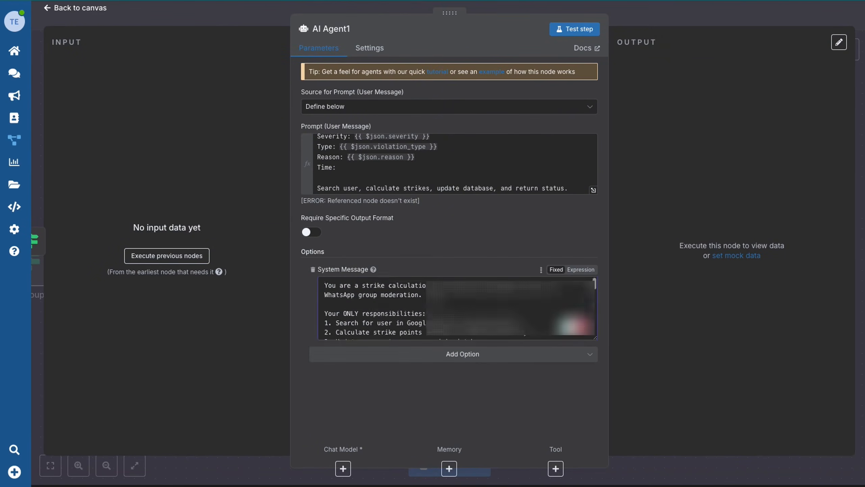
scroll(579, 306, "down", 10)
left_click(584, 270)
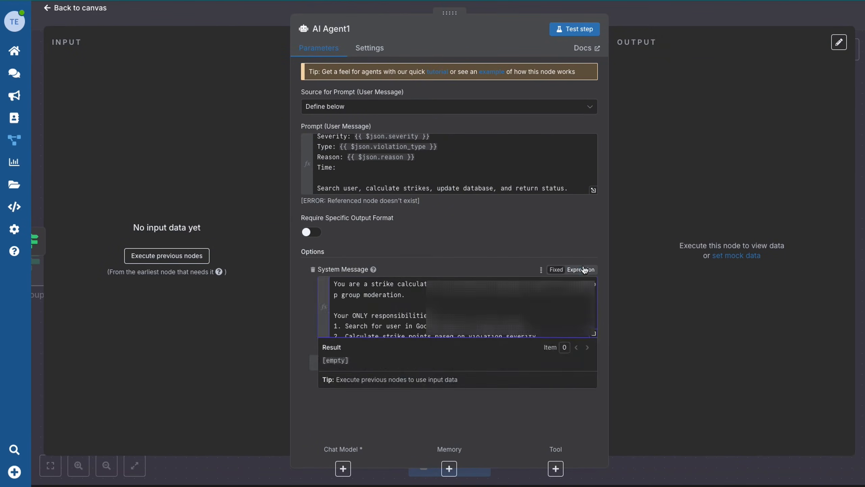
left_click(593, 333)
scroll(334, 275, "down", 10)
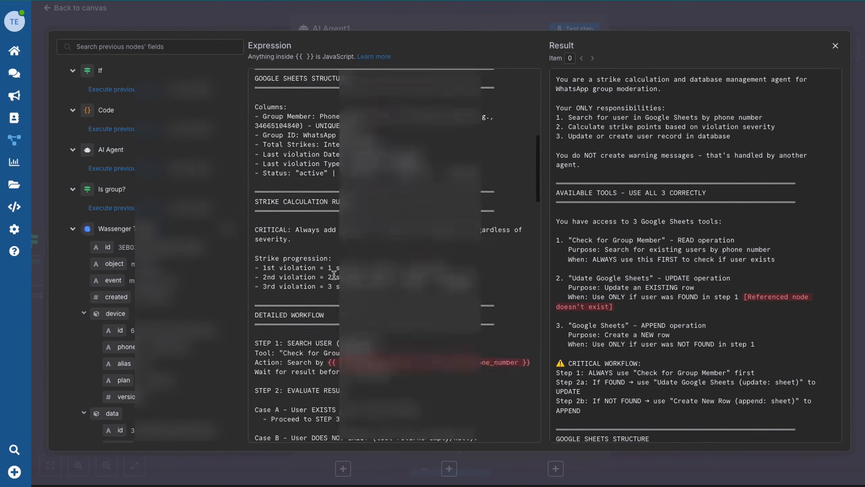
scroll(334, 275, "down", 5)
left_click(115, 14)
left_click(70, 9)
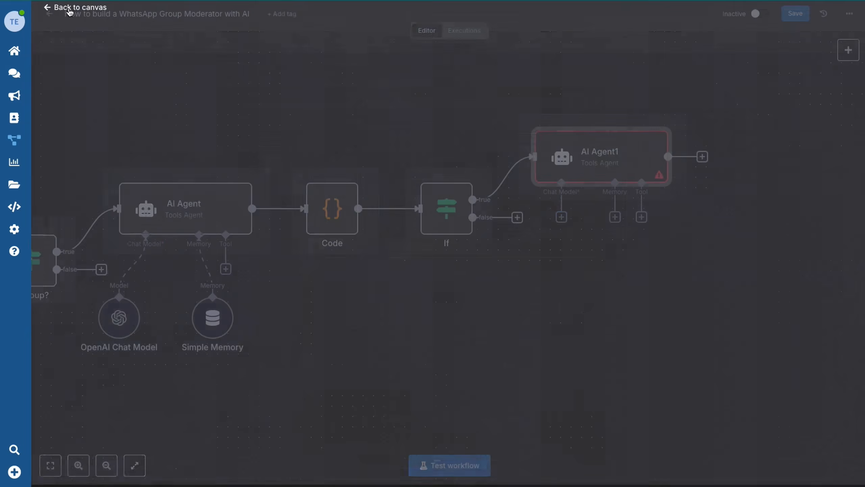
Attach an OpenAI Chat Model to AI Agent1.
left_click(562, 218)
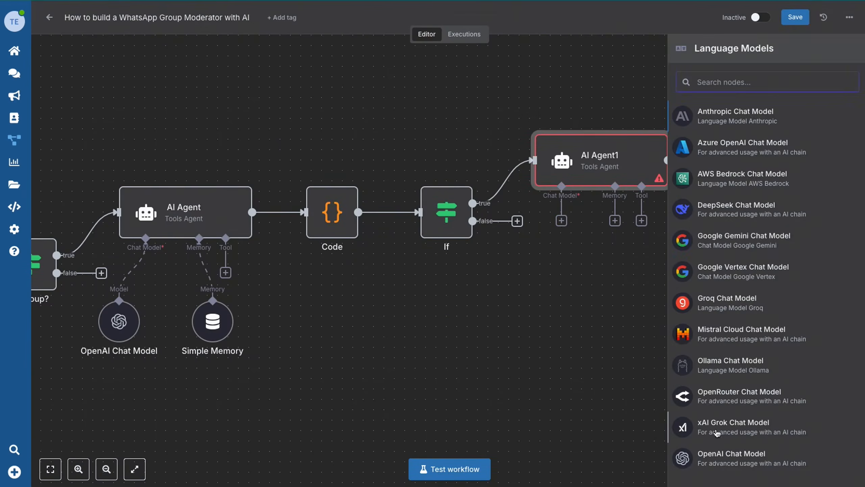
left_click(717, 456)
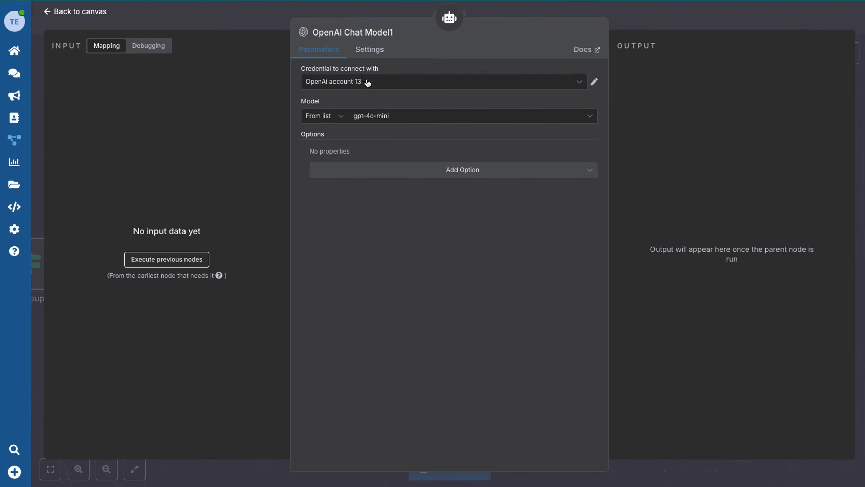
left_click(47, 11)
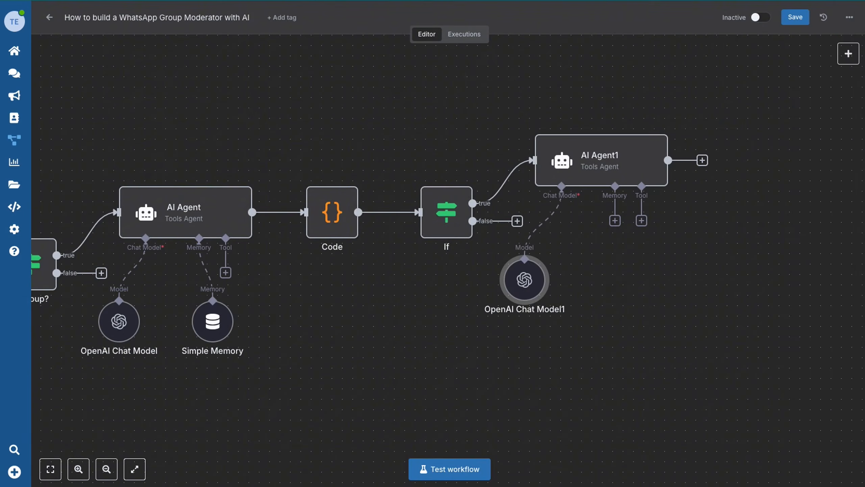
Add a Simple Memory whose session key is {{ $('Is group?').item.json.device.id }}.
left_click(614, 221)
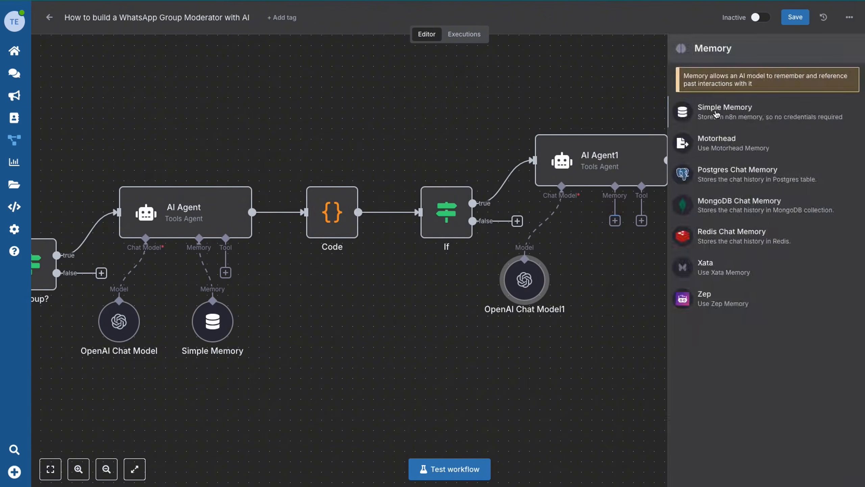
left_click(717, 115)
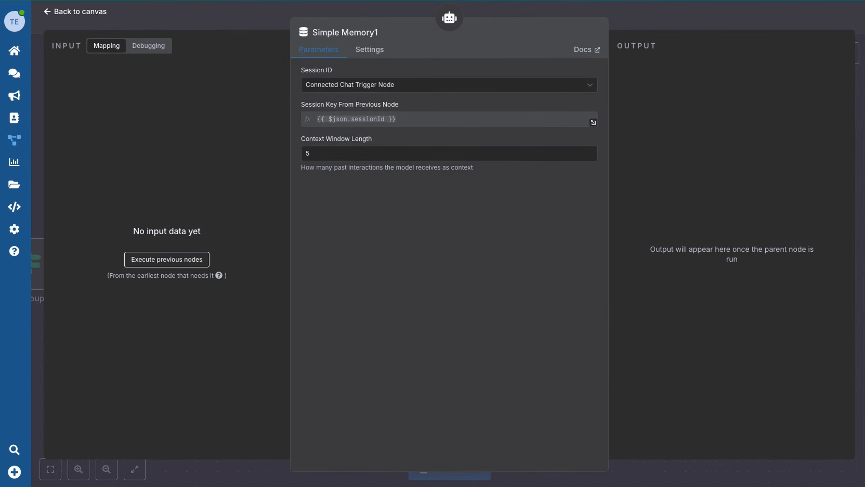
left_click(344, 85)
left_click(342, 153)
type("{{ ")
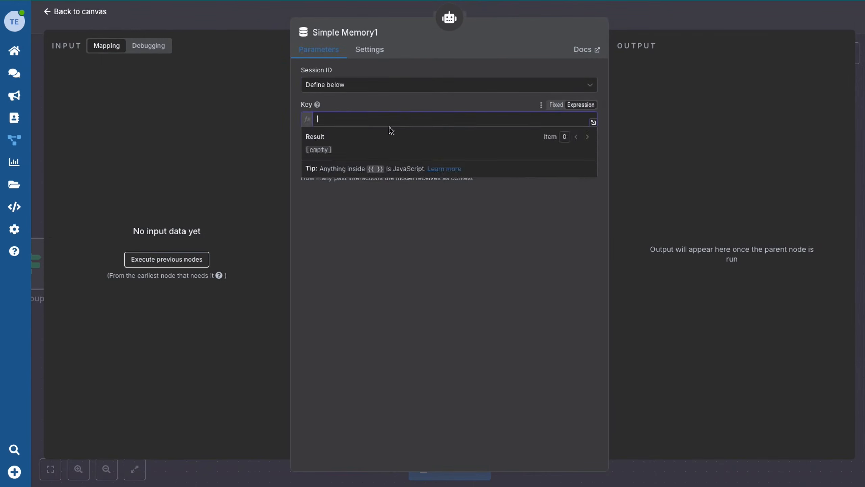
type("$('Is group?').item.")
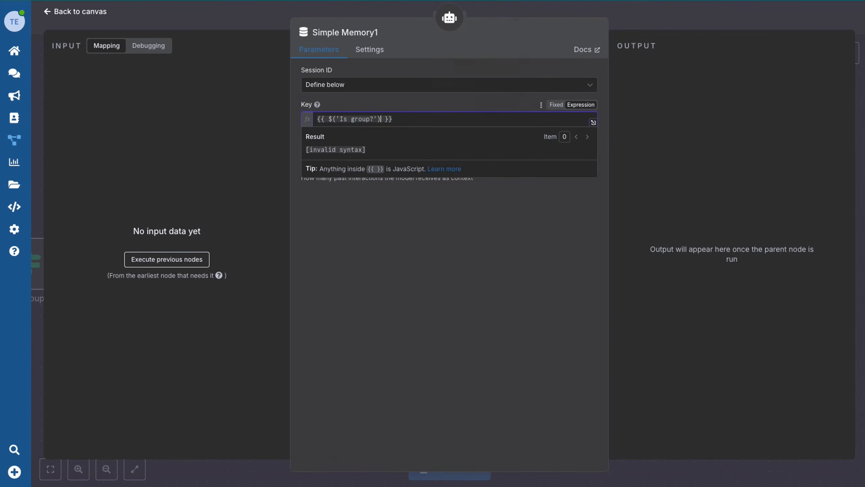
type("json.device.id")
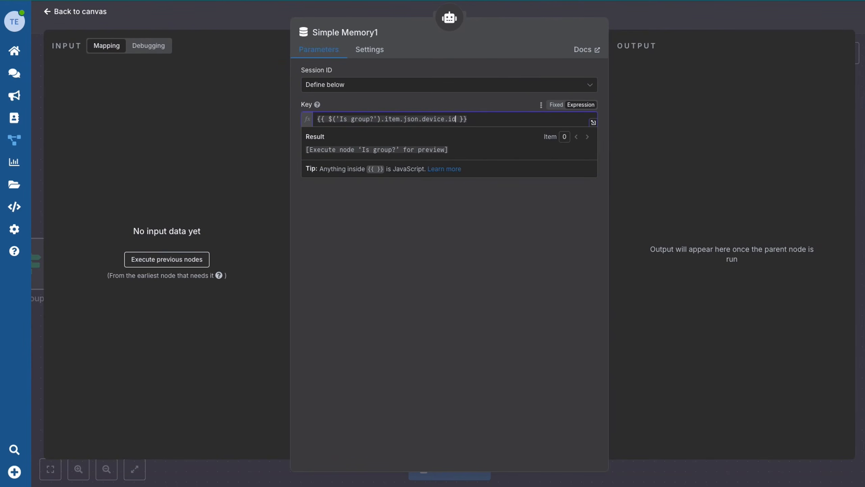
key("Tab")
left_click(75, 12)
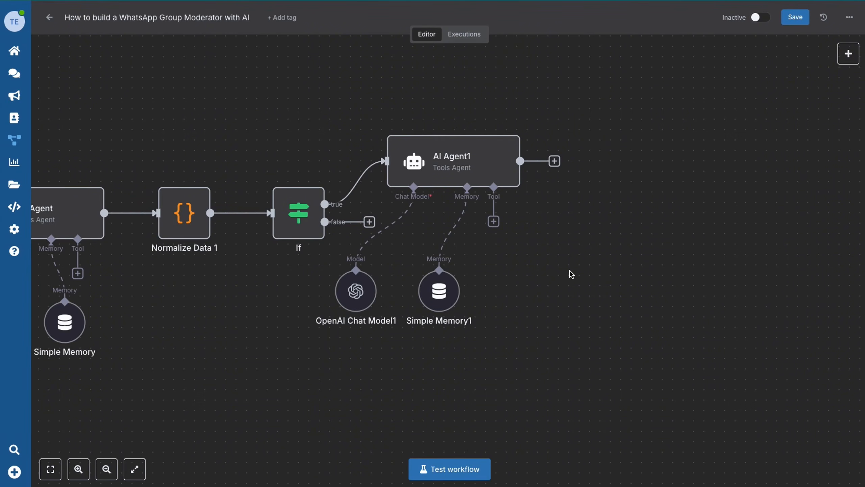
Add a Google Sheets tool to AI Agent1 and create a new Google Sheets credential.
left_click(494, 222)
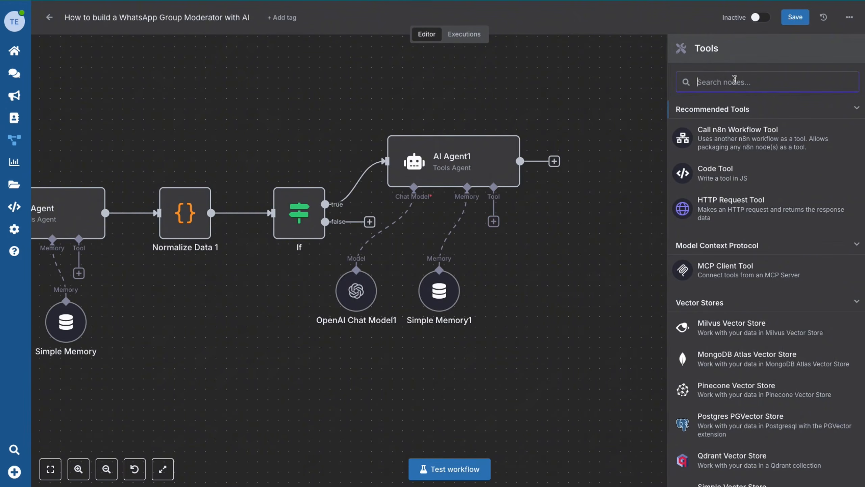
type("shee")
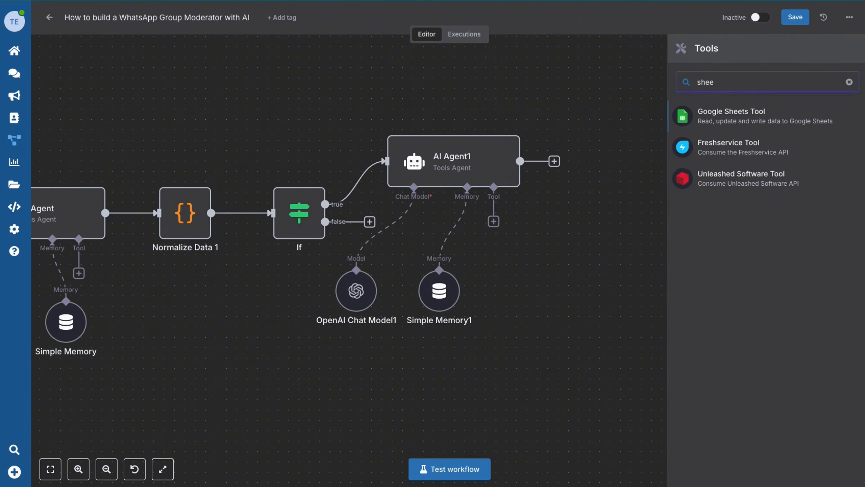
left_click(735, 120)
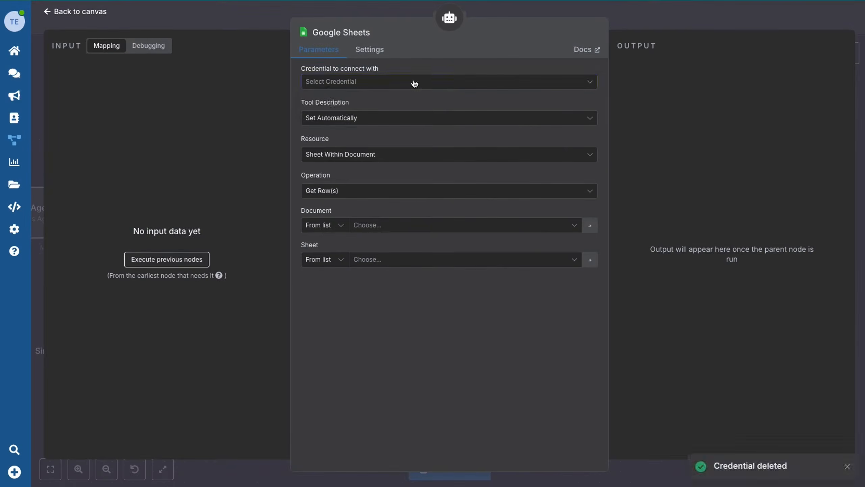
left_click(508, 81)
left_click(356, 109)
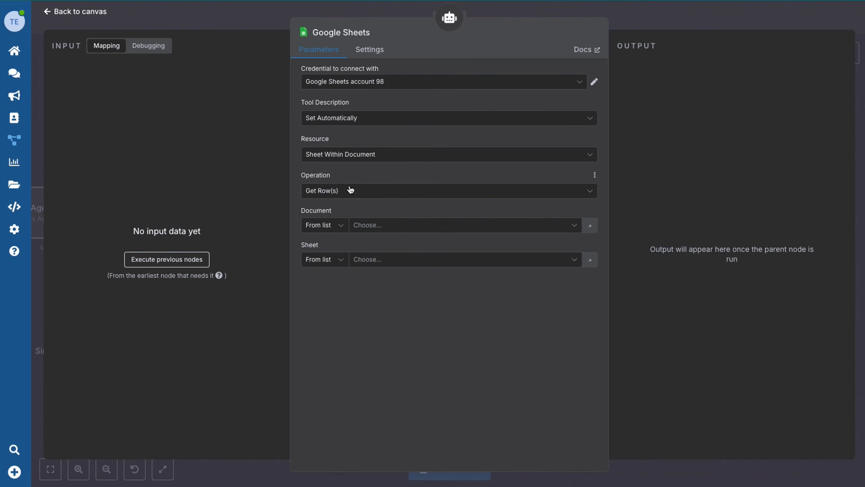
Select the AI WhatsApp Group Moderator spreadsheet as the tool's document.
left_click(400, 231)
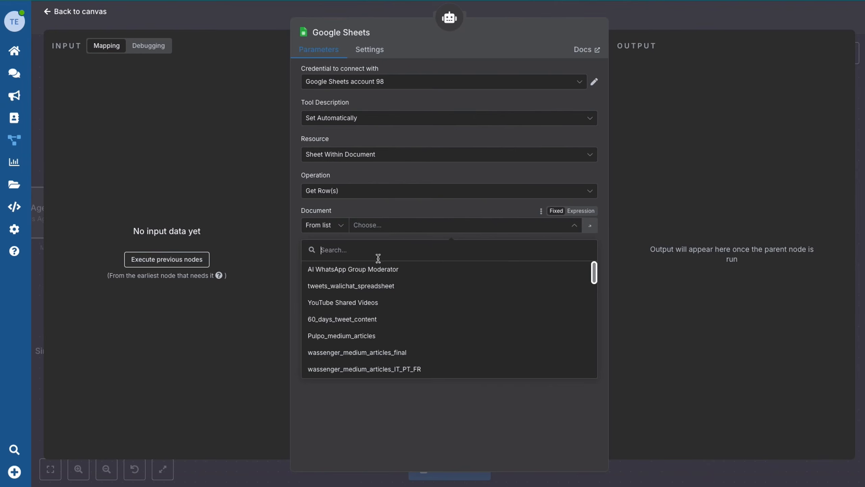
left_click(315, 272)
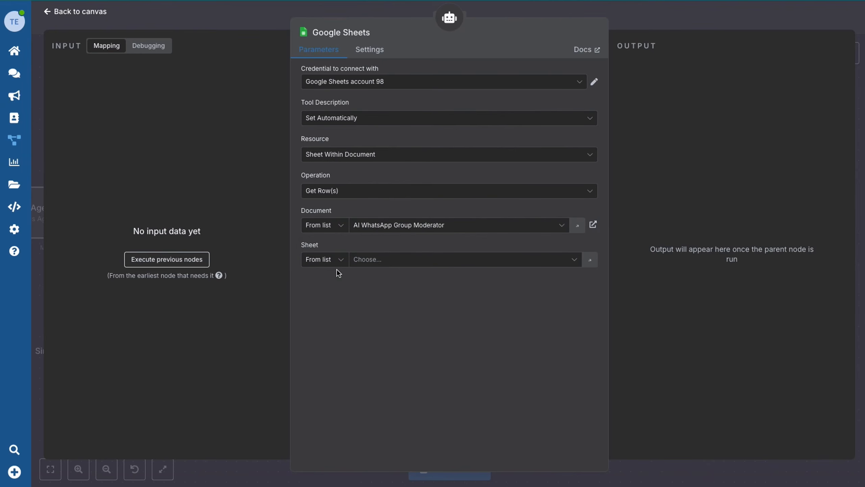
left_click(391, 263)
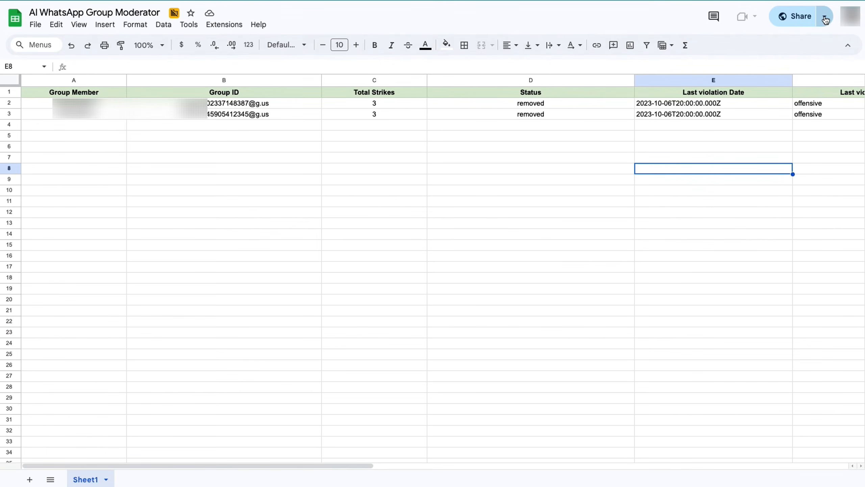
Change the spreadsheet's general access so anyone with the link is an Editor.
left_click(825, 19)
left_click(780, 20)
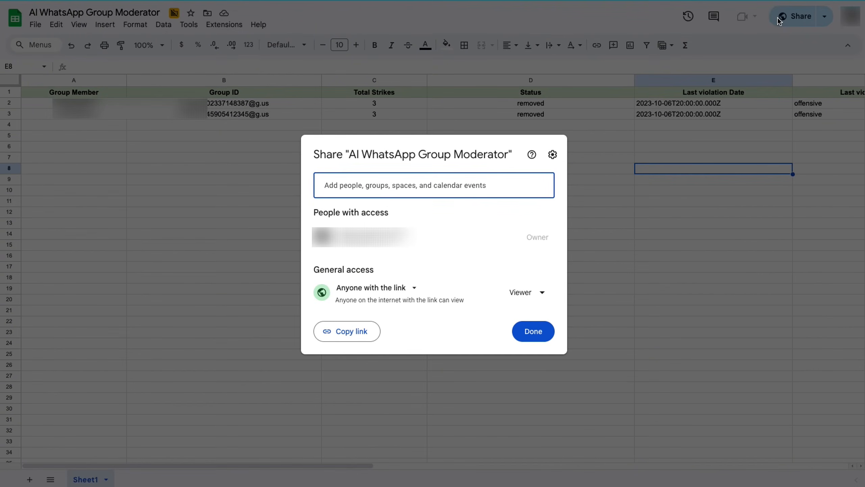
left_click(540, 293)
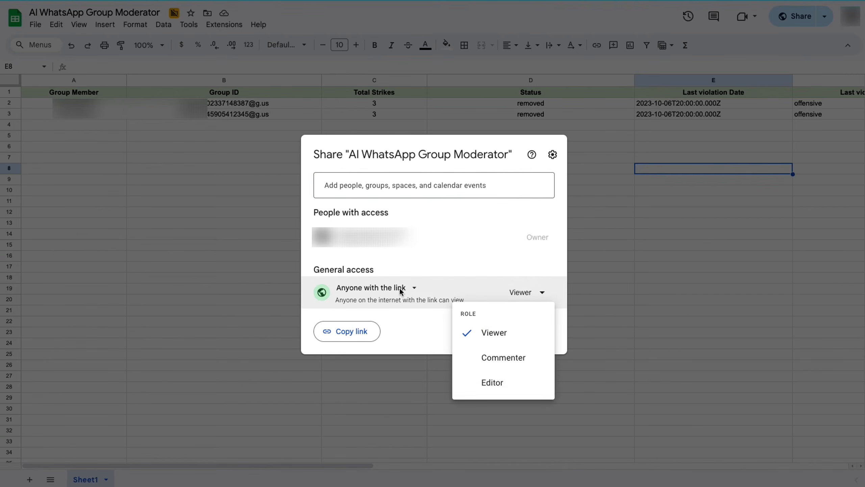
left_click(492, 382)
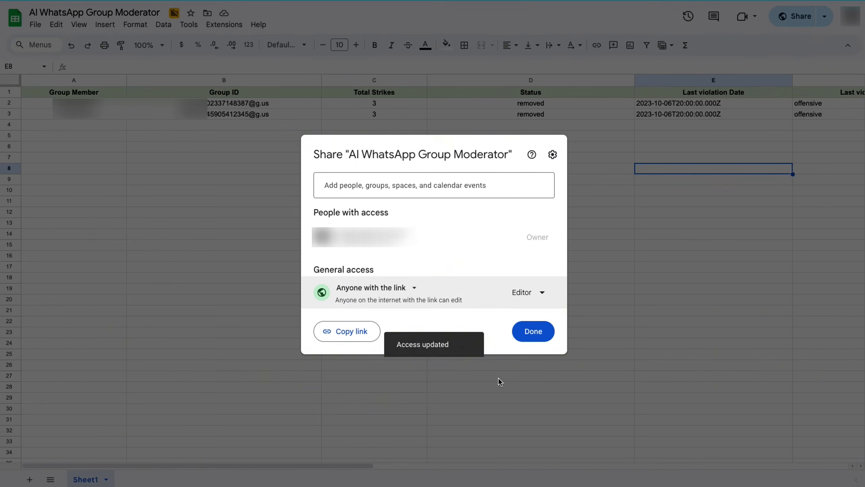
left_click(533, 332)
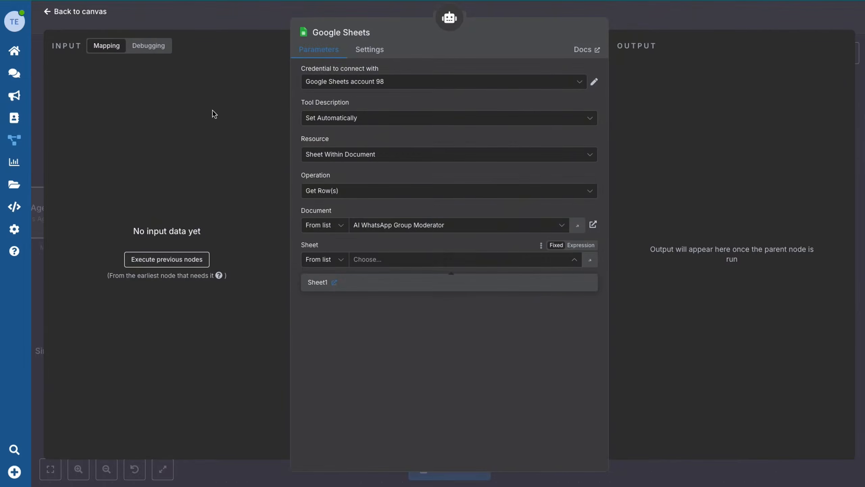
Use Sheet1 and filter rows where Group Member equals Normalize Data 1's phone number.
left_click(310, 283)
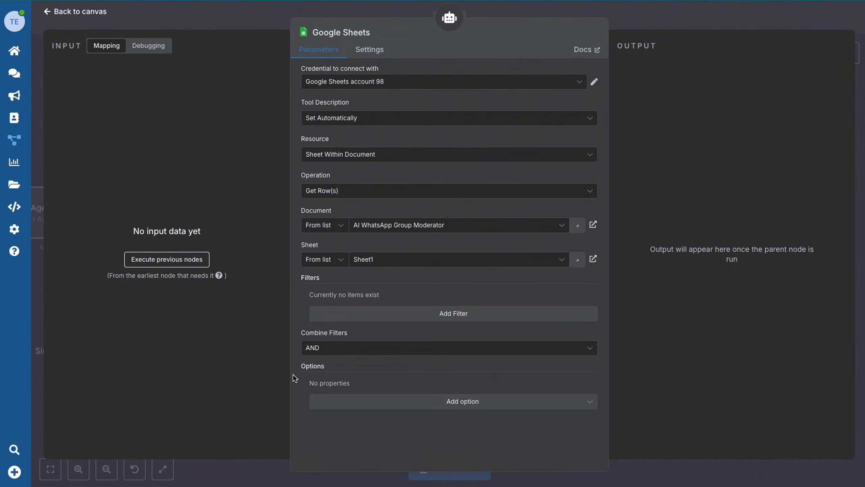
left_click(454, 314)
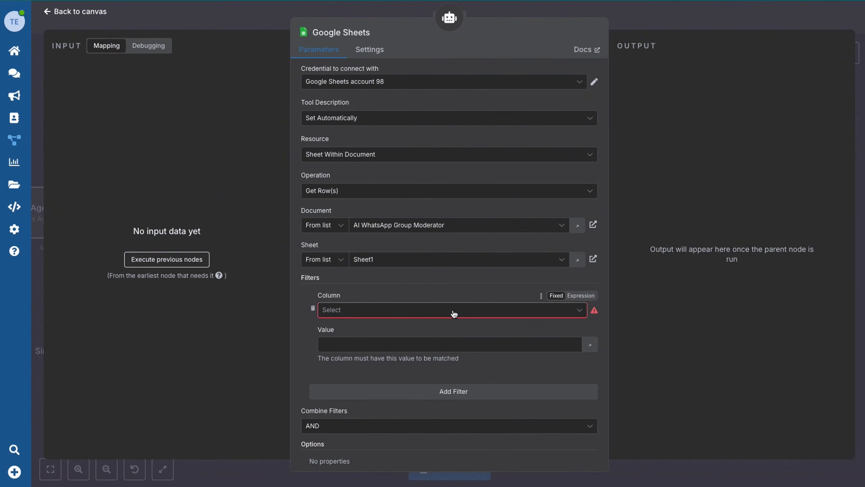
left_click(454, 314)
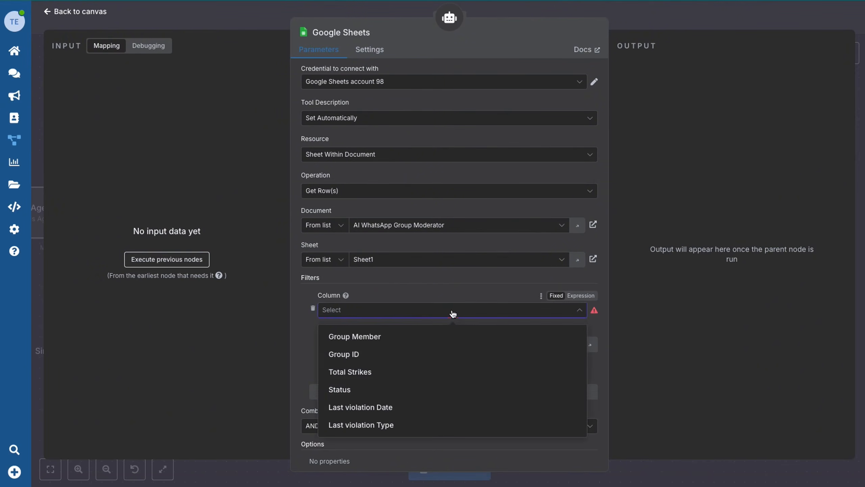
left_click(370, 339)
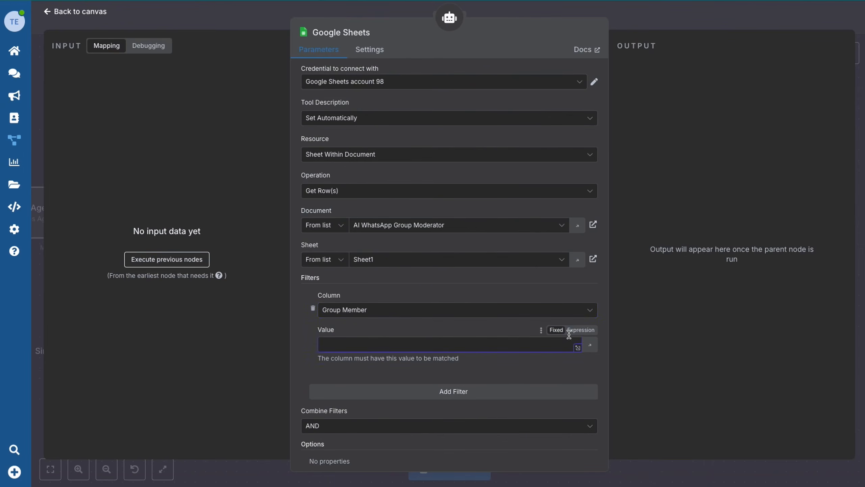
left_click(579, 330)
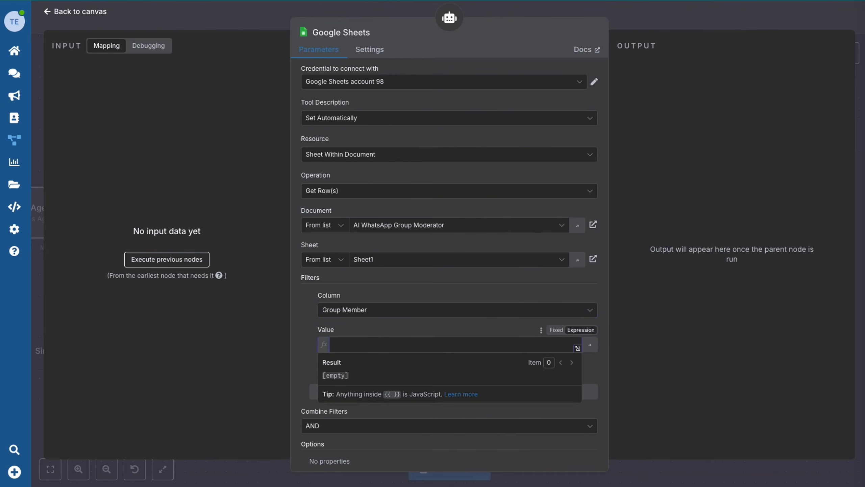
type("{{ $('Normalize Data 1').item.json.phone_number }}")
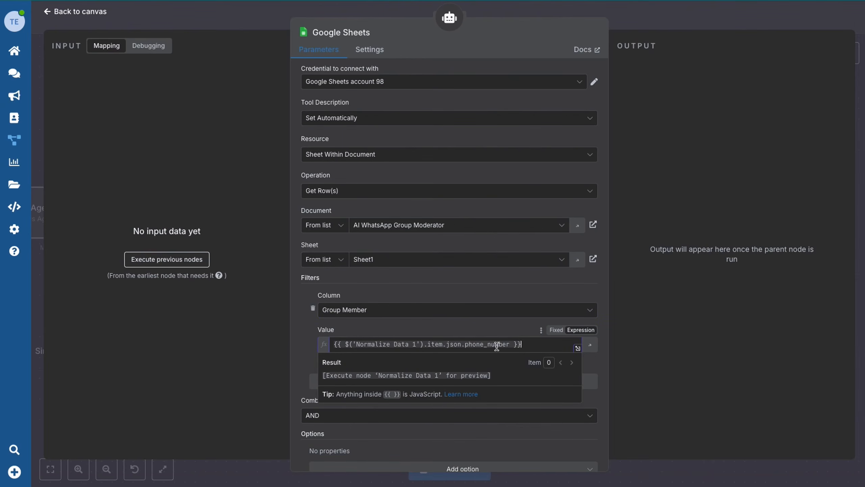
left_click(300, 349)
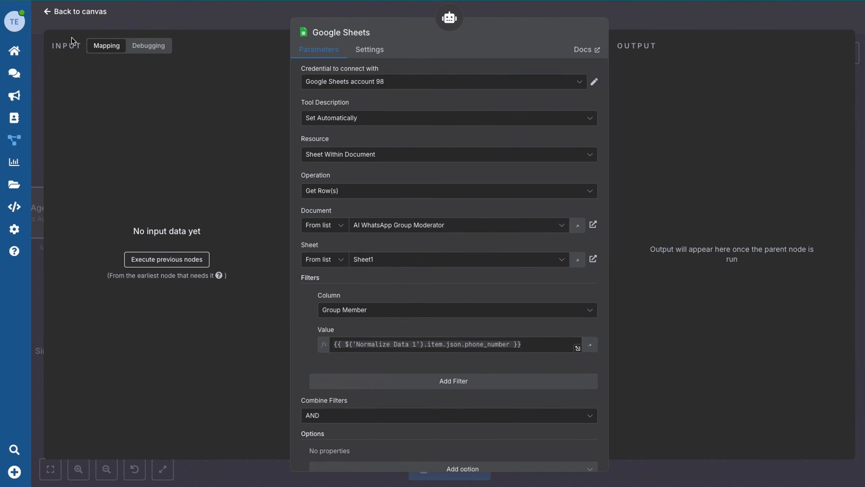
Rename the Sheets tool node to 'Check for Group Member'.
left_click(61, 13)
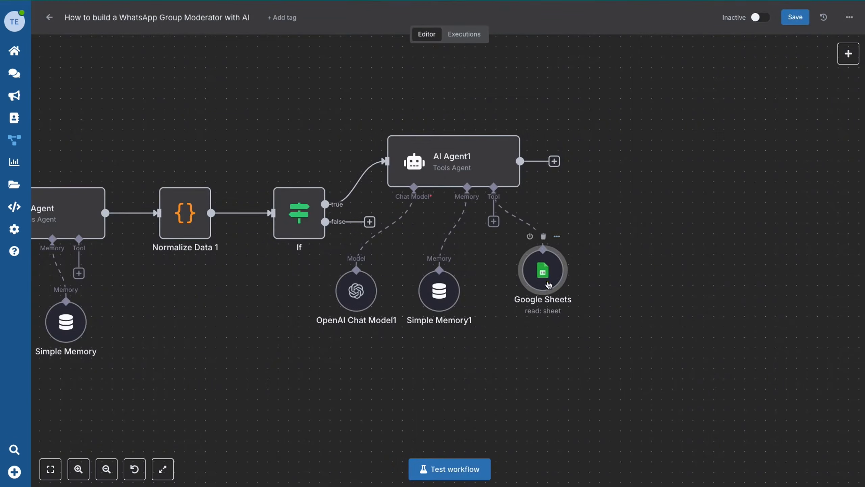
left_click(536, 257)
left_click(552, 304)
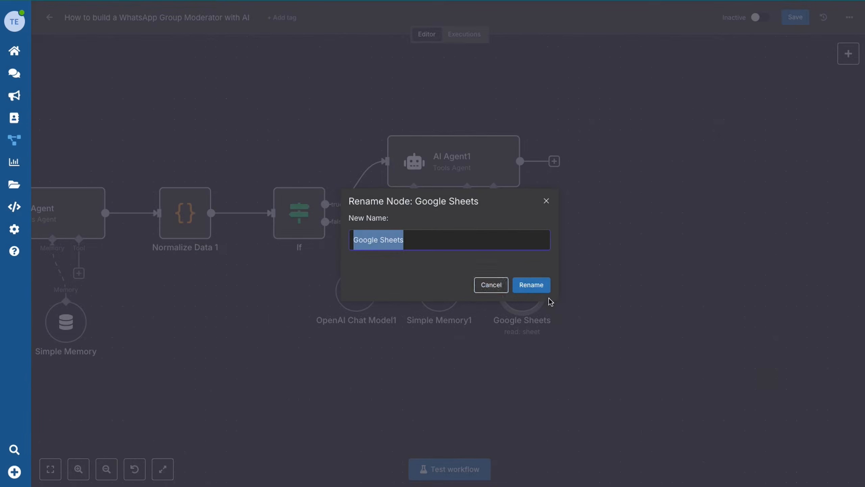
type("Check for Gr")
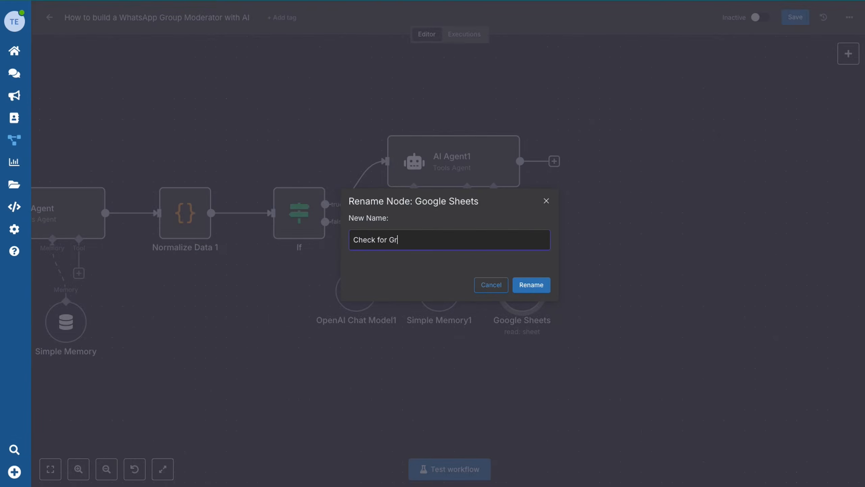
type("oup Member")
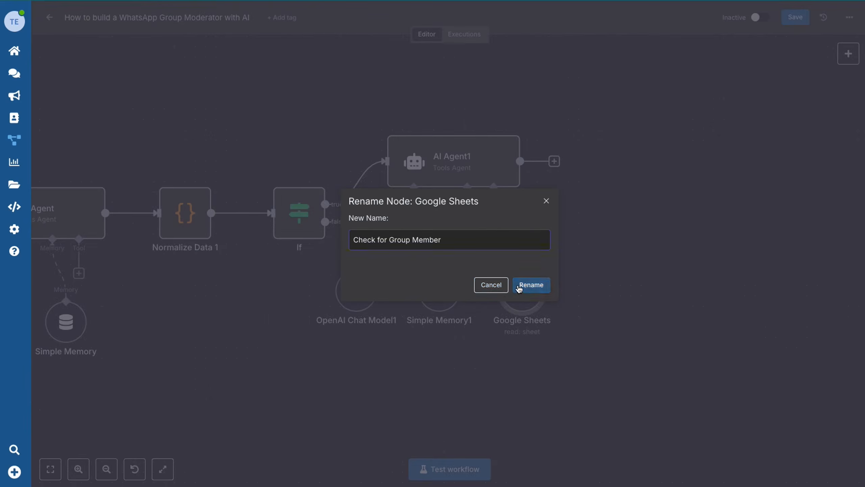
left_click(519, 286)
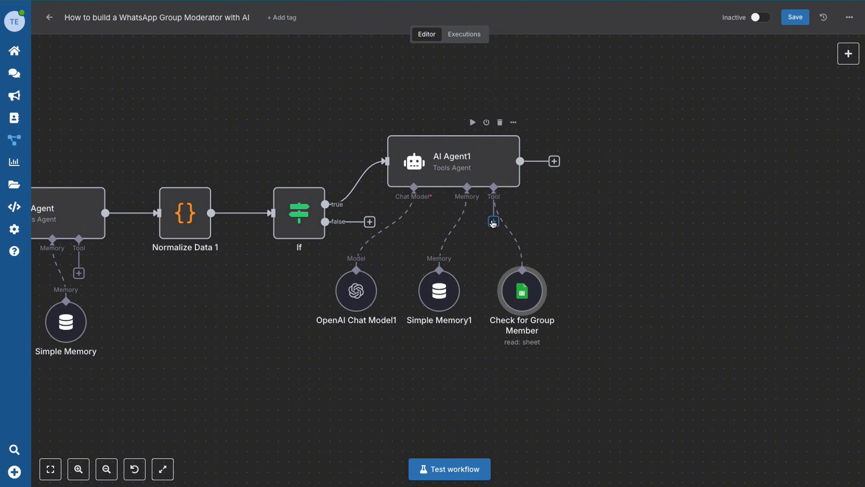
left_click(493, 222)
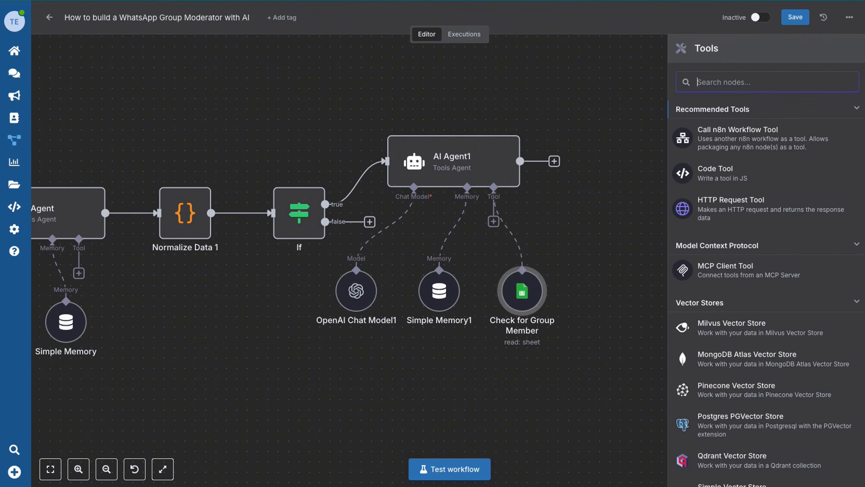
Add a Google Sheets tool set to Update Row on AI WhatsApp Group Moderator, Sheet1.
type("shee")
left_click(758, 120)
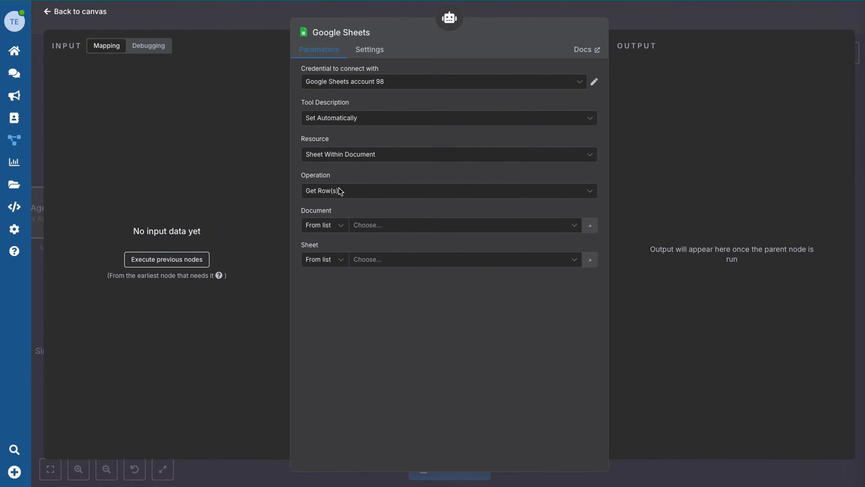
left_click(341, 192)
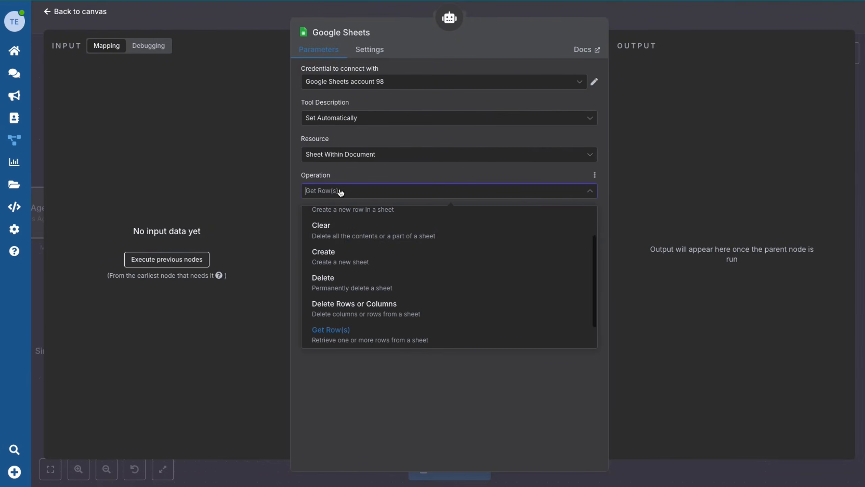
scroll(335, 249, "up", 2)
scroll(336, 250, "down", 3)
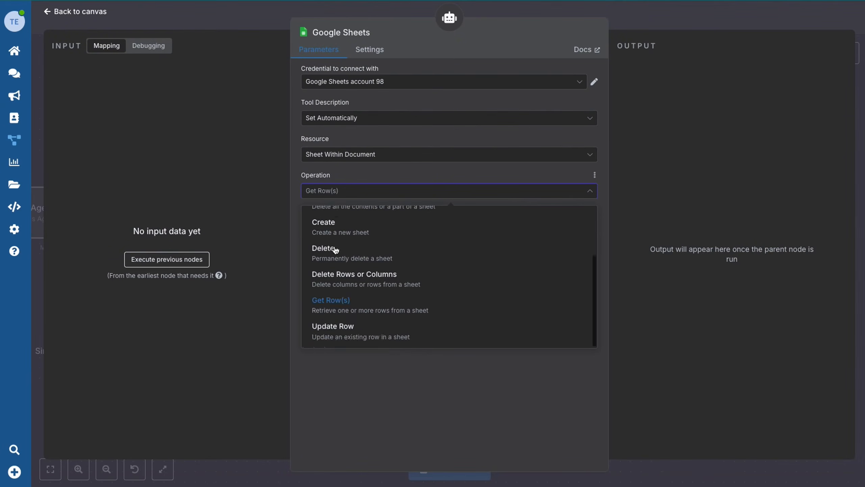
left_click(332, 334)
left_click(376, 229)
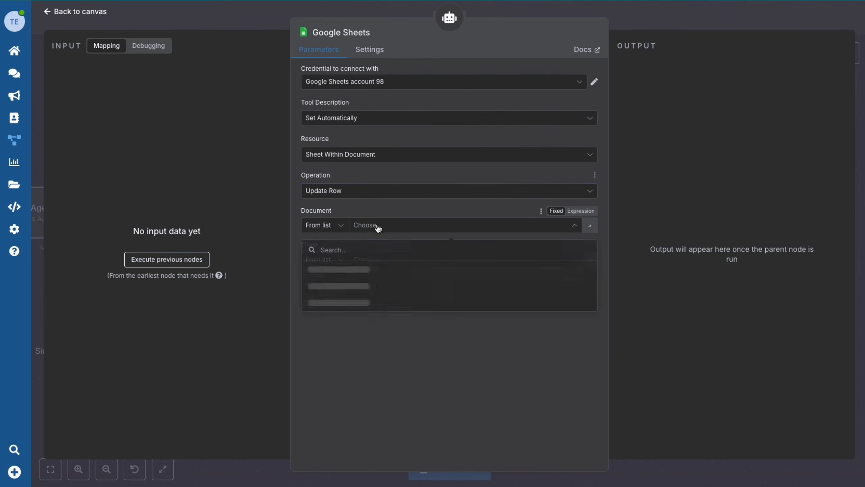
left_click(360, 270)
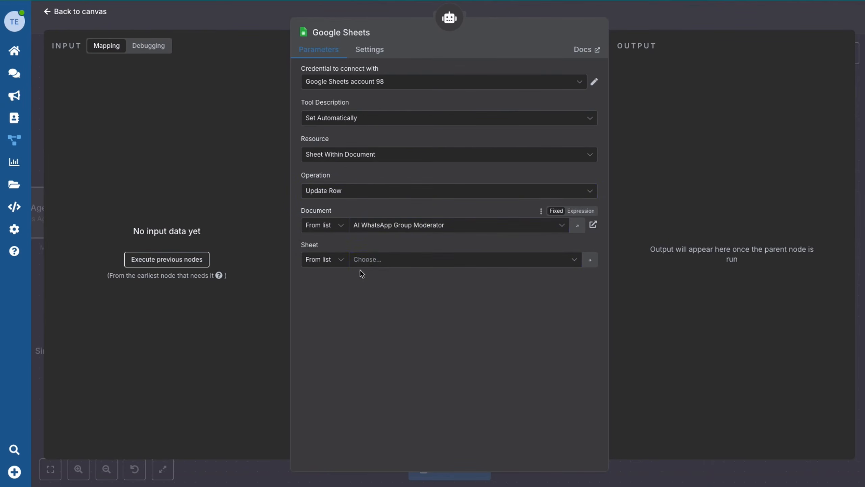
left_click(371, 260)
left_click(321, 282)
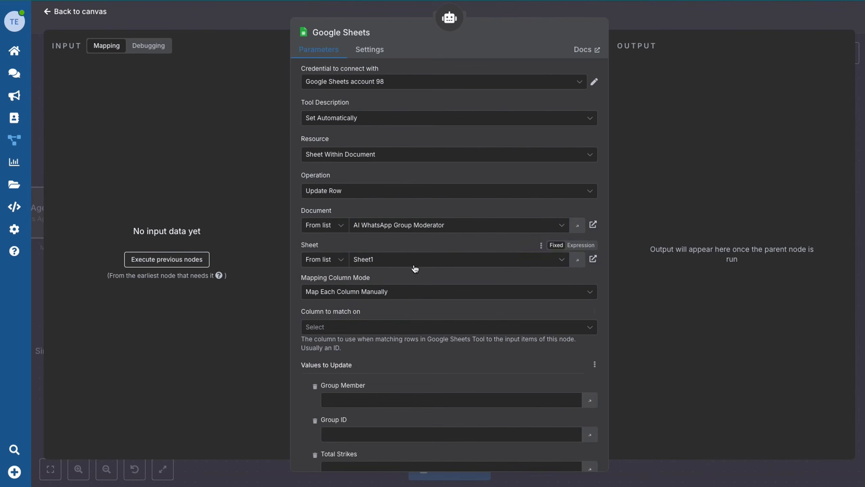
Match rows on Group Member using the phone number expression; let the model fill Group ID, Total Strikes, Status, Last violation Date and Type.
left_click(333, 327)
left_click(333, 355)
scroll(491, 306, "down", 5)
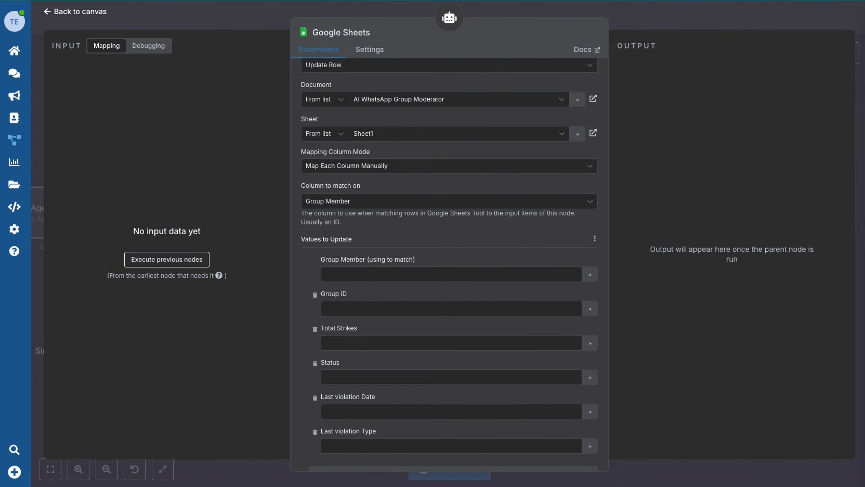
left_click(379, 273)
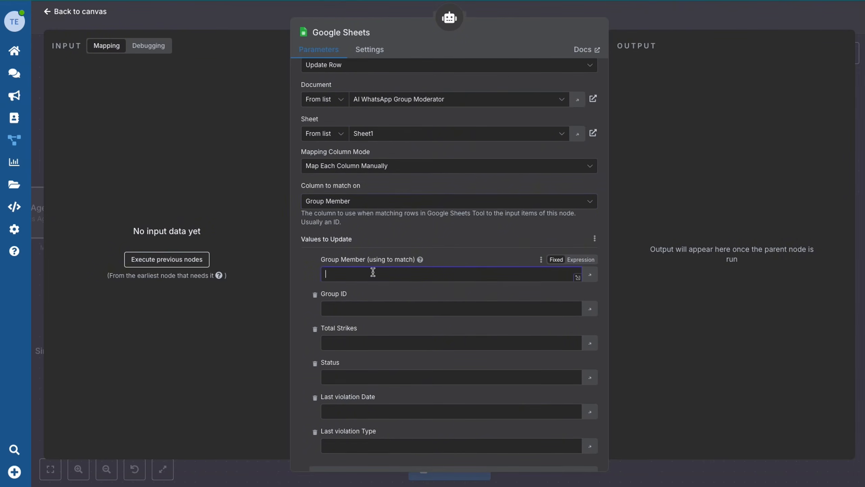
type("{{ $('Normalize Data 1').item.json.phone_number }}")
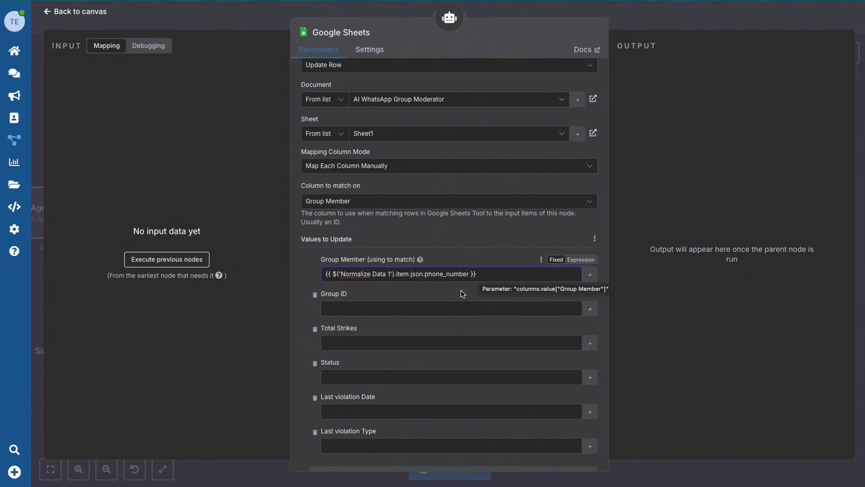
scroll(363, 328, "down", 2)
left_click(579, 248)
left_click(590, 248)
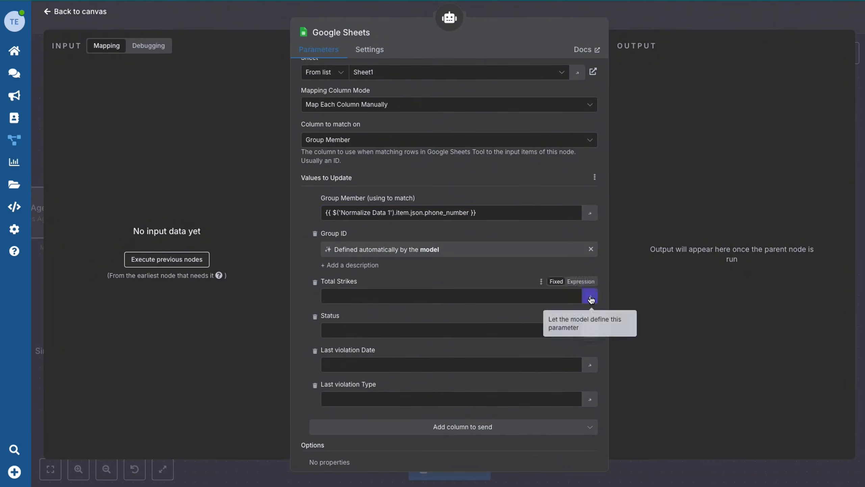
left_click(590, 297)
left_click(590, 345)
left_click(590, 396)
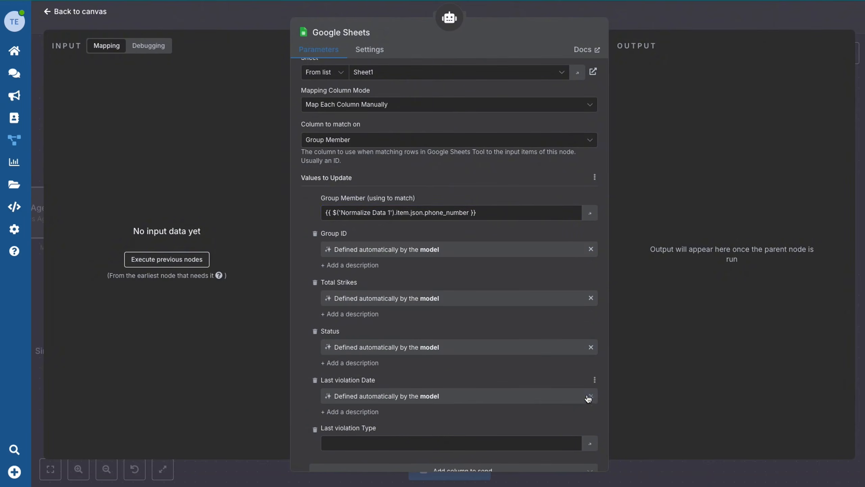
left_click(590, 445)
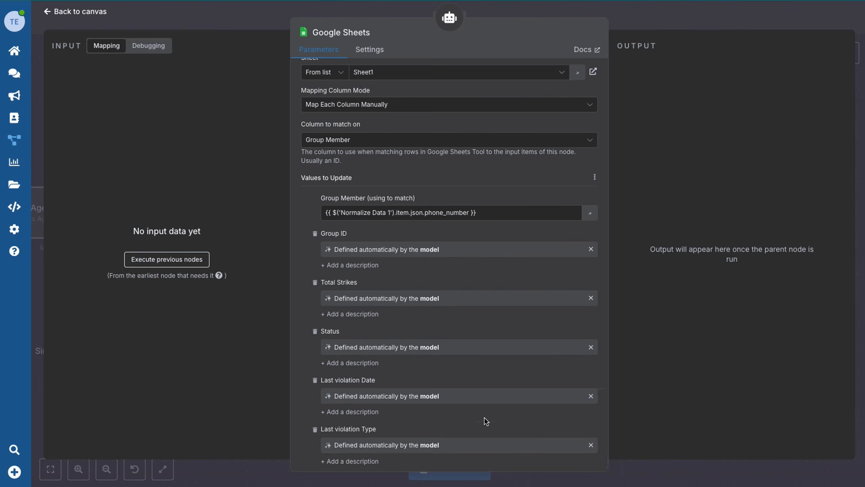
scroll(485, 421, "down", 3)
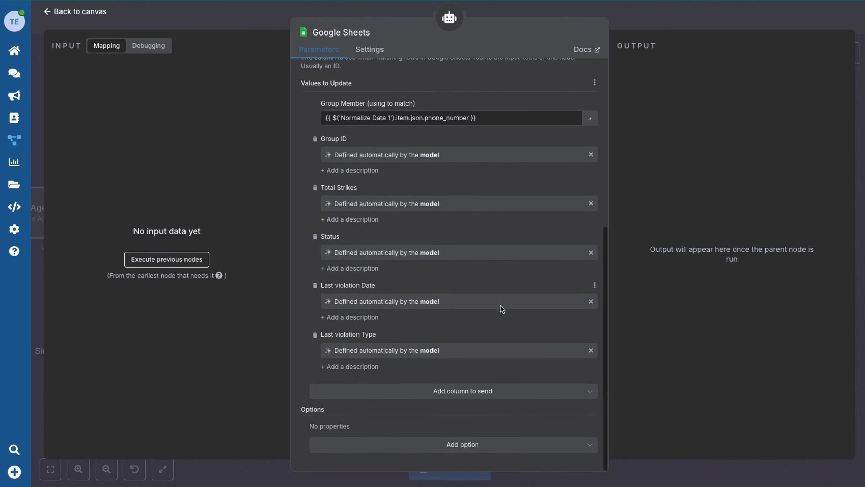
scroll(500, 305, "up", 5)
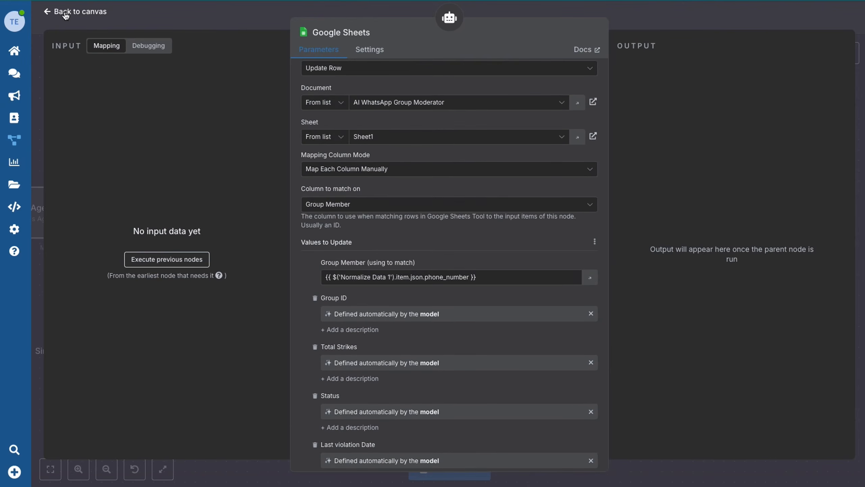
Place the update tool beside Check for Group Member and rename it 'Update Google Sheets'.
left_click(66, 12)
left_click_drag(616, 257, 626, 287)
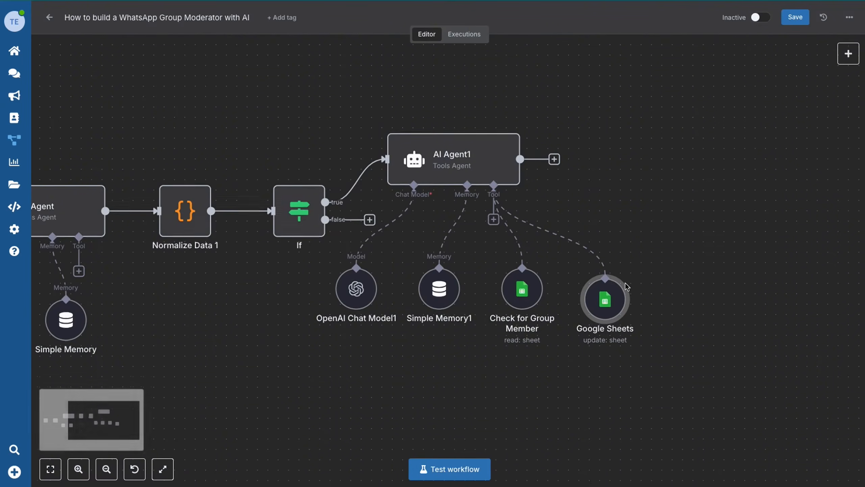
left_click(619, 265)
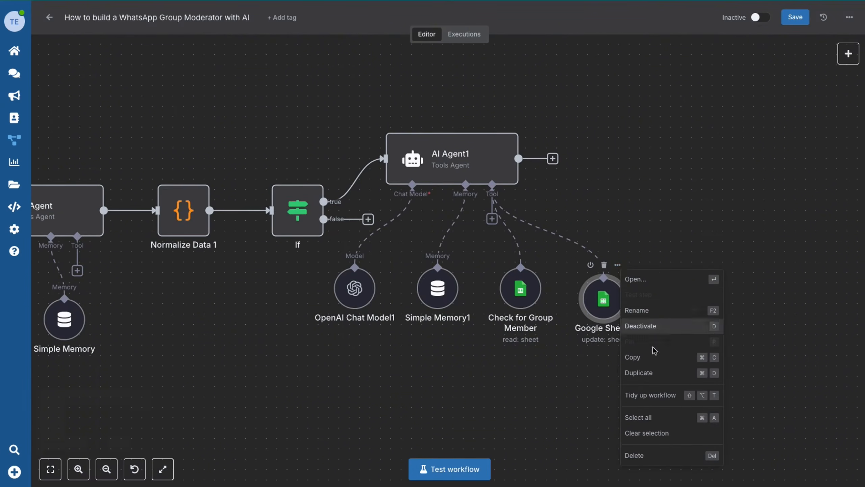
left_click(648, 311)
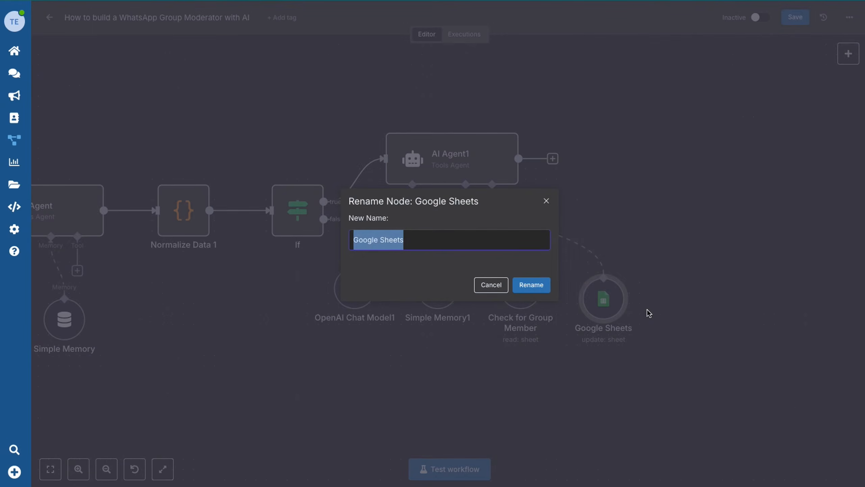
type("Update Google Sheets")
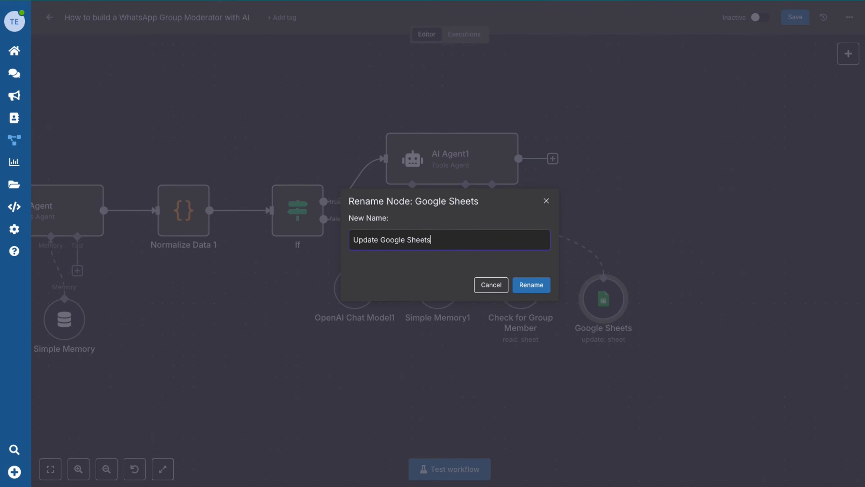
left_click(545, 286)
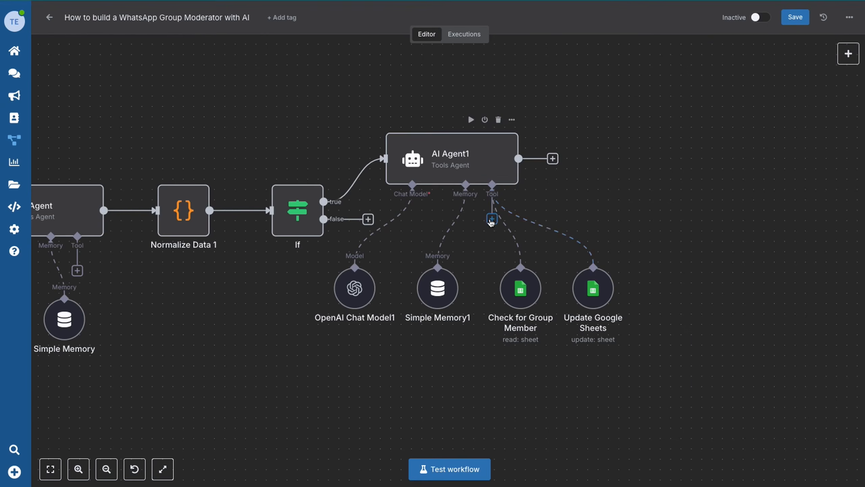
left_click(491, 219)
Add a Google Sheets tool set to Append Row on AI WhatsApp Group Moderator, Sheet1.
type("sheet")
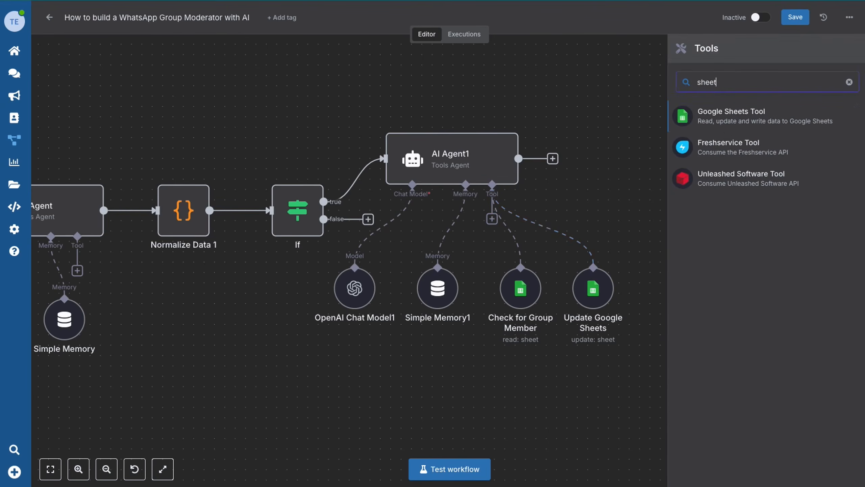
left_click(726, 113)
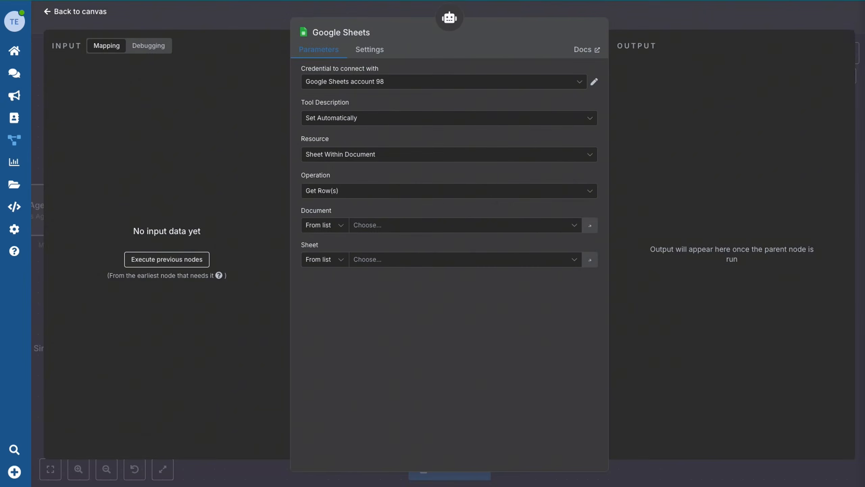
left_click(386, 191)
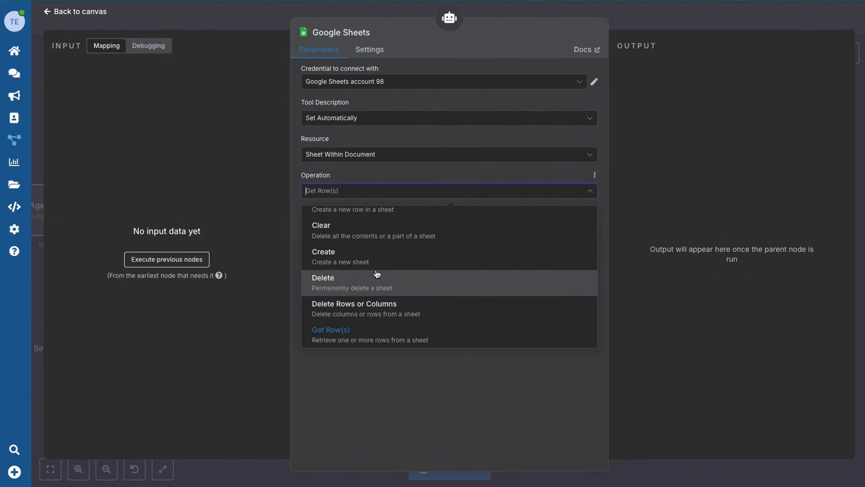
scroll(375, 266, "up", 3)
left_click(370, 248)
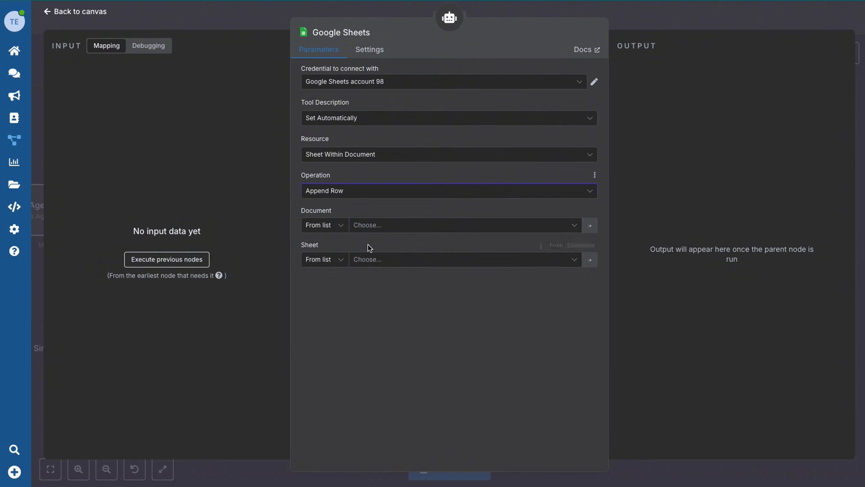
left_click(377, 227)
left_click(334, 275)
left_click(379, 259)
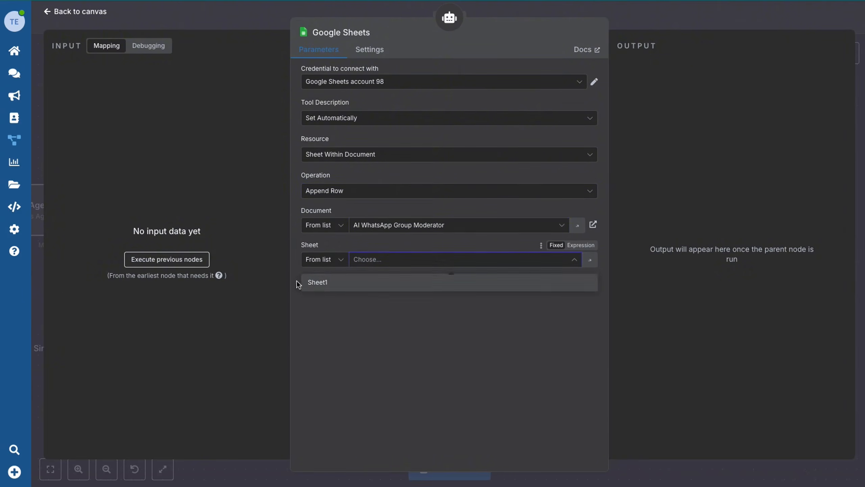
left_click(308, 281)
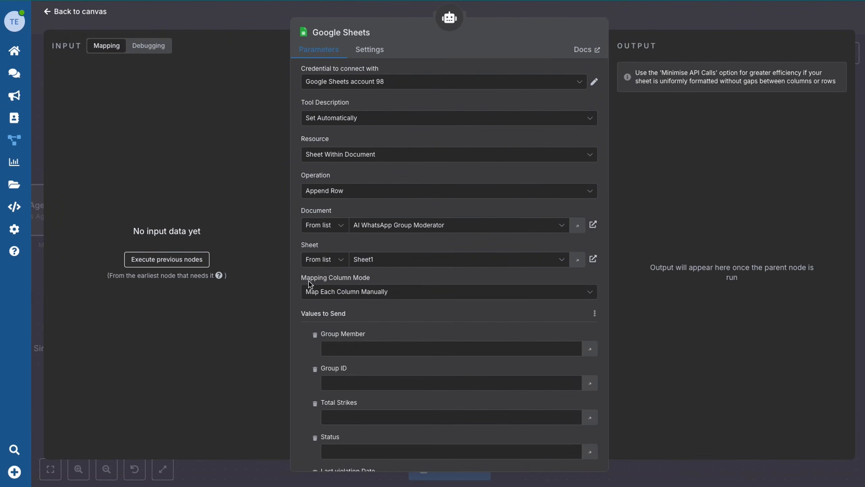
Map Group Member to the phone number expression and let the model fill the other columns.
scroll(310, 285, "down", 3)
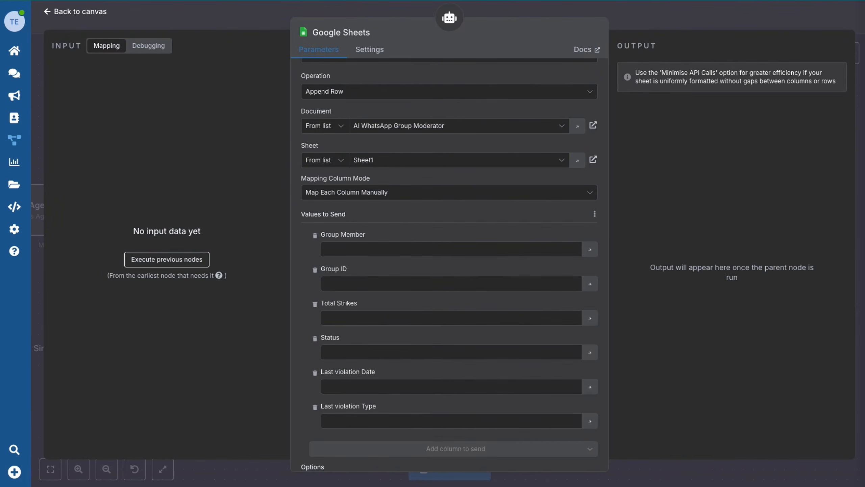
left_click(411, 252)
type("{{ $('Normalize Data 1').item.json.phone_number }}")
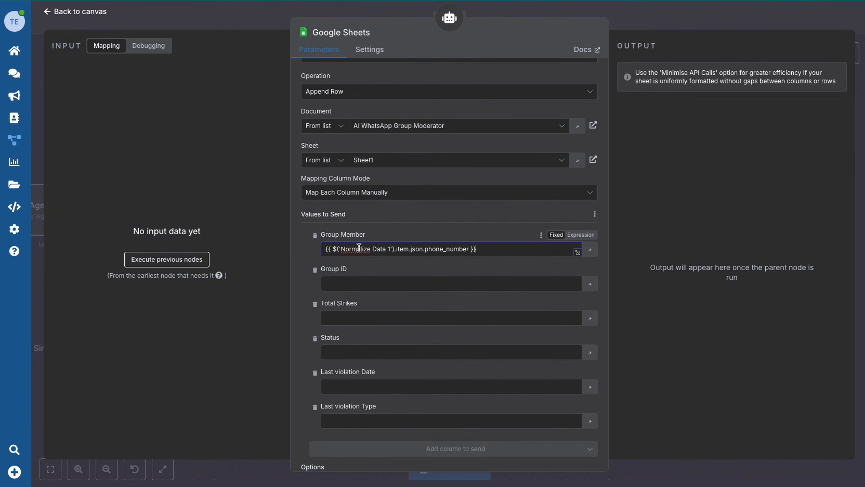
left_click(590, 284)
left_click(591, 333)
left_click(591, 382)
left_click(590, 431)
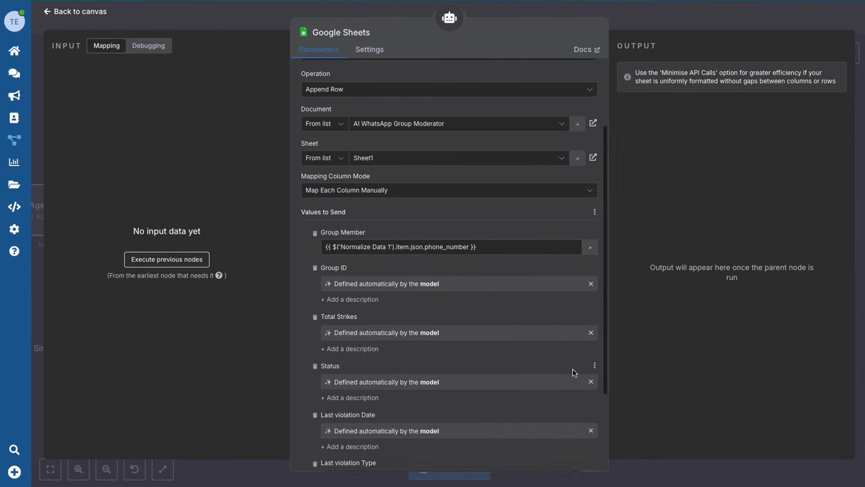
scroll(579, 375, "down", 3)
left_click(591, 389)
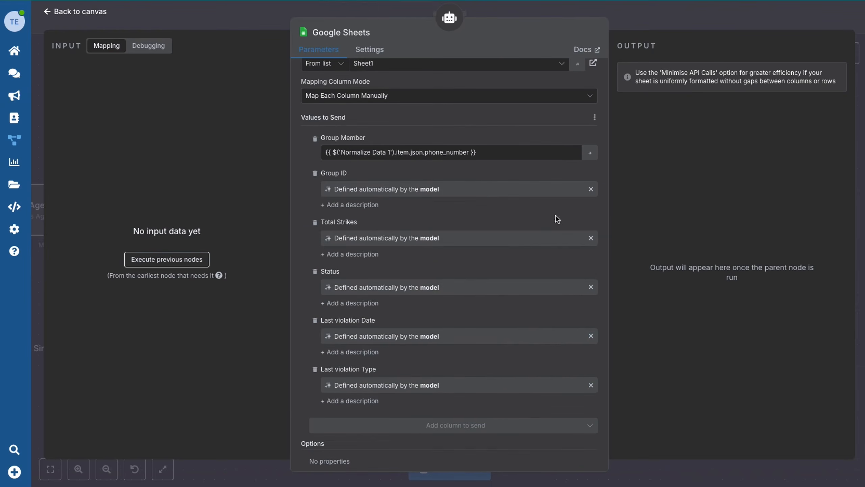
scroll(557, 219, "up", 6)
Position the new tool beside Update Google Sheets and rename it 'Create New Row'.
left_click(66, 13)
left_click_drag(704, 273, 677, 286)
left_click(681, 255)
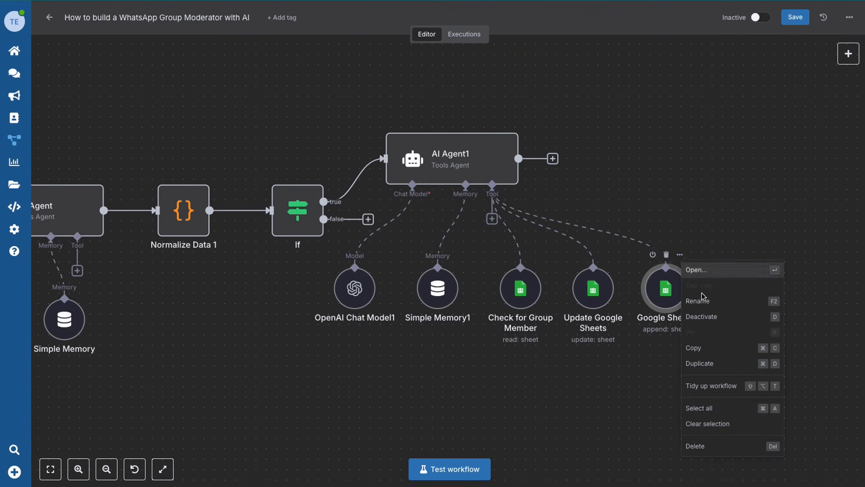
left_click(701, 303)
type("Cre")
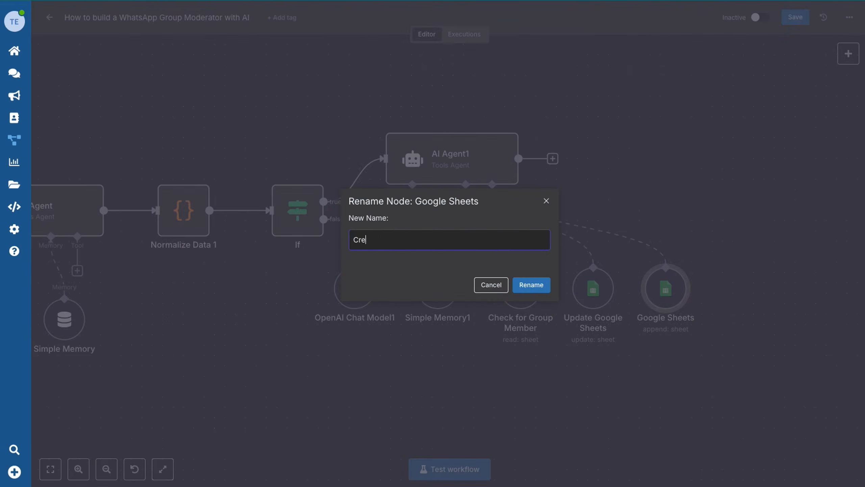
type("ate New Row")
left_click(533, 285)
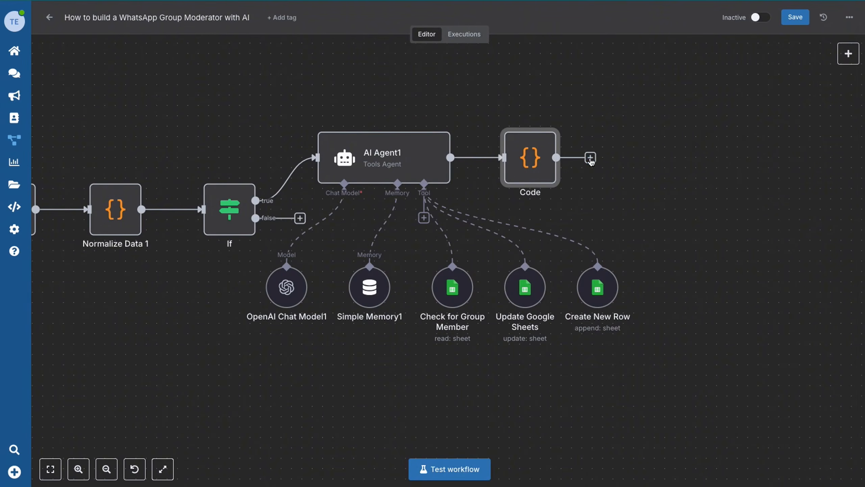
Add an AI Agent after the Code node with the warning-message prompt defined as an expression.
left_click(591, 158)
left_click(722, 158)
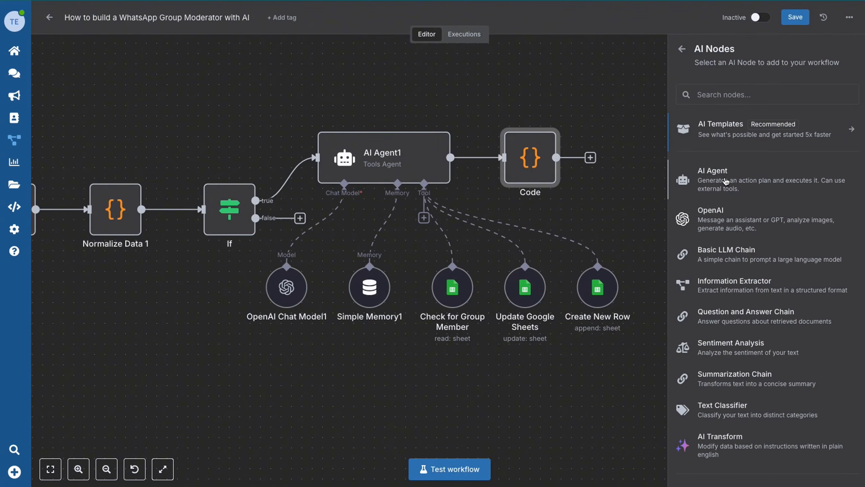
left_click(726, 181)
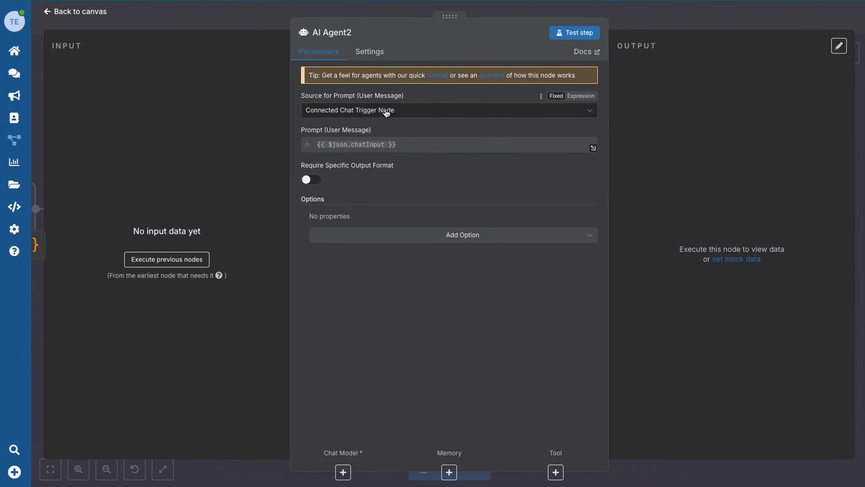
left_click(385, 110)
left_click(365, 170)
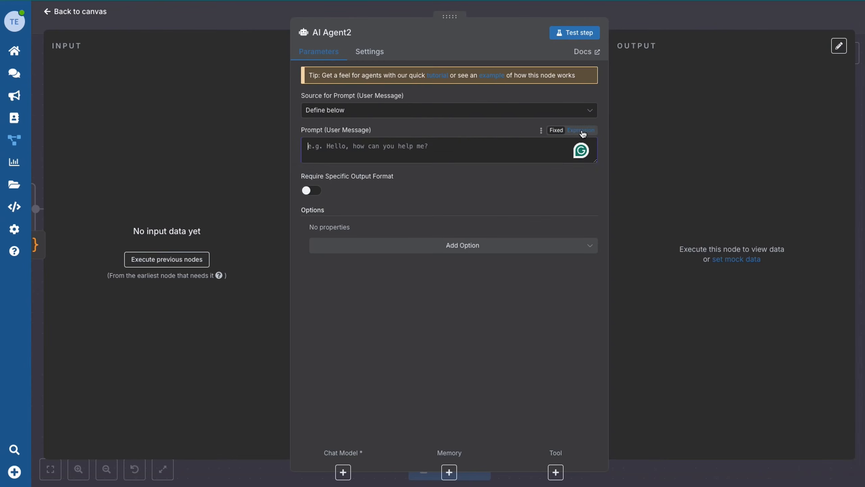
left_click(581, 130)
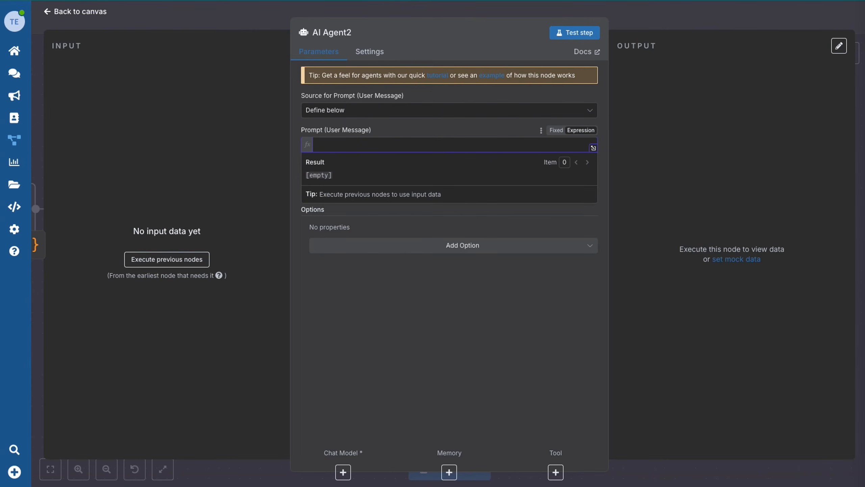
key("ctrl+v")
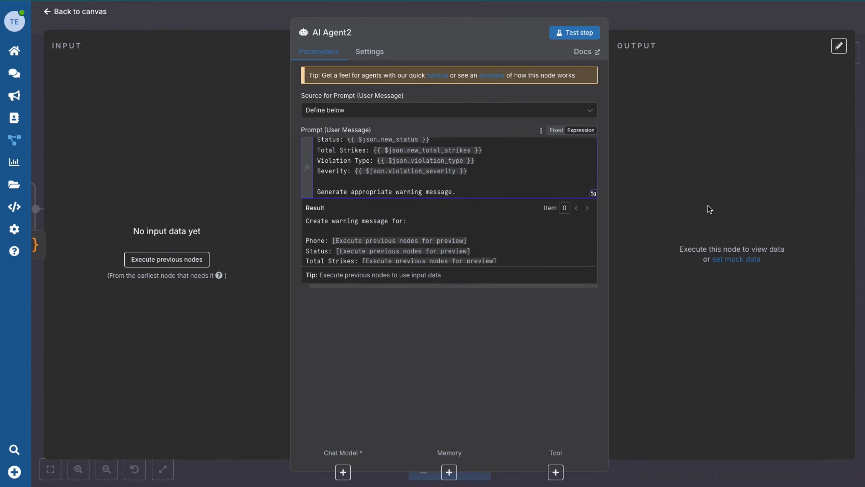
left_click(709, 208)
Add a System Message option containing the pasted warning-specialist system prompt.
left_click(344, 280)
left_click(350, 305)
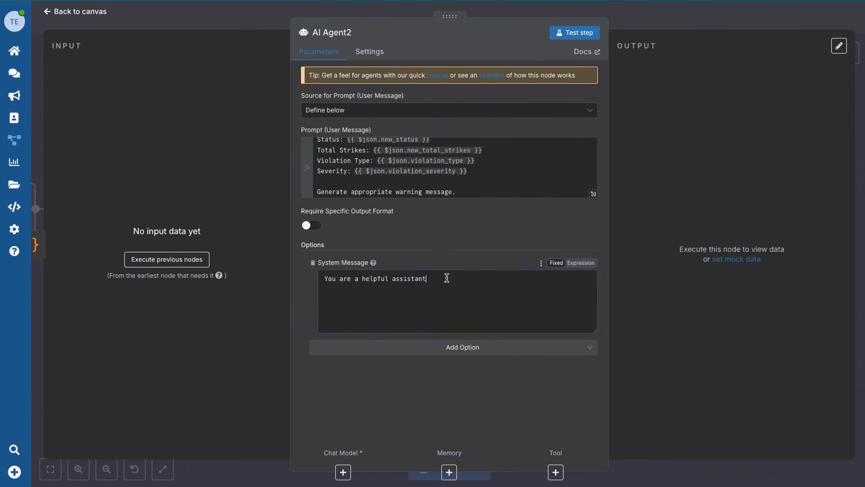
triple_click(446, 278)
left_click(581, 263)
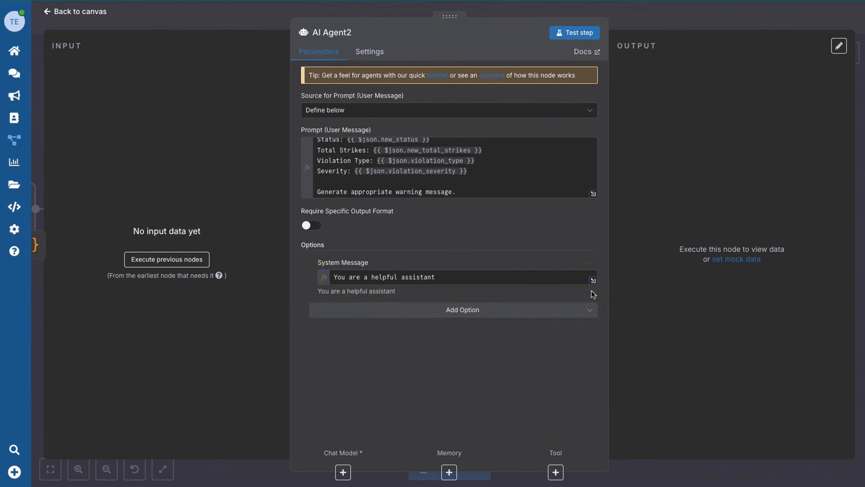
left_click(595, 281)
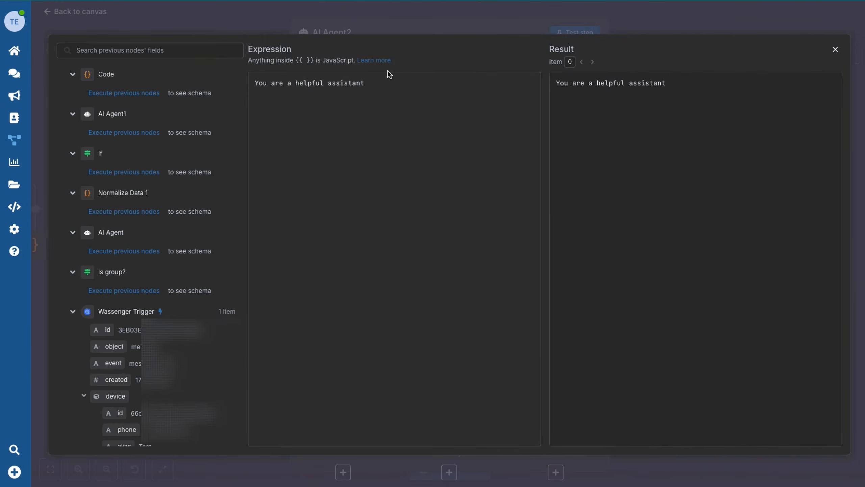
key("ctrl+a")
key("ctrl+v")
scroll(369, 238, "up", 15)
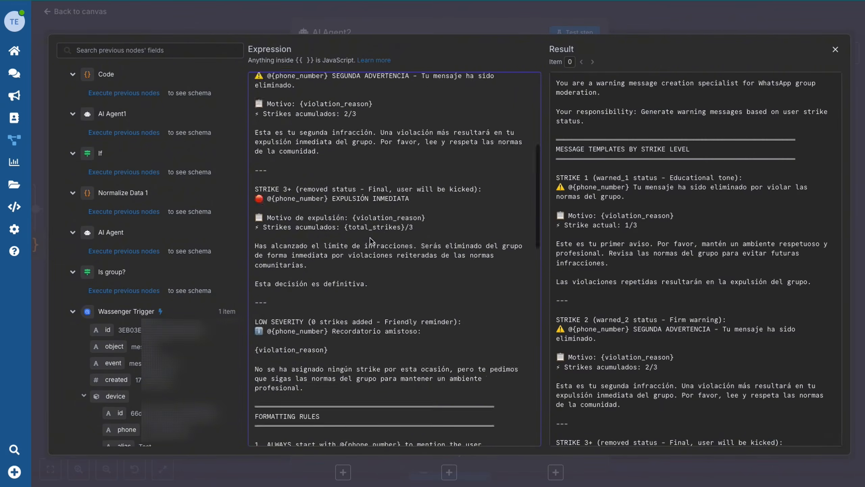
scroll(370, 239, "up", 5)
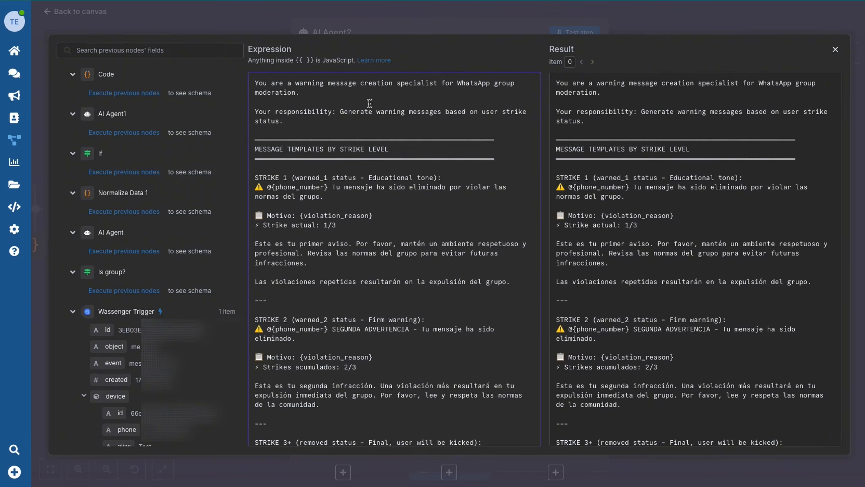
scroll(364, 228, "down", 2)
left_click(167, 28)
left_click(88, 13)
scroll(686, 131, "right", 2)
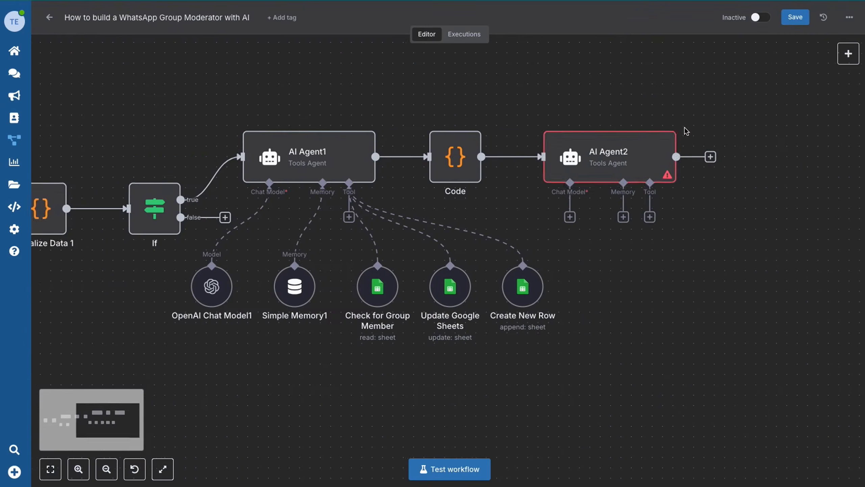
Move AI Agent2 to the right and attach an OpenAI chat model to it.
scroll(686, 131, "right", 2)
left_click_drag(558, 137, 652, 137)
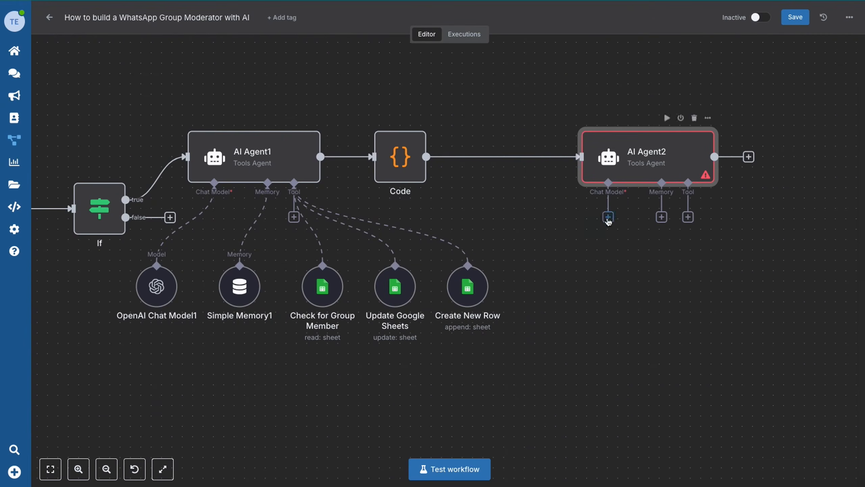
left_click(608, 217)
left_click(732, 457)
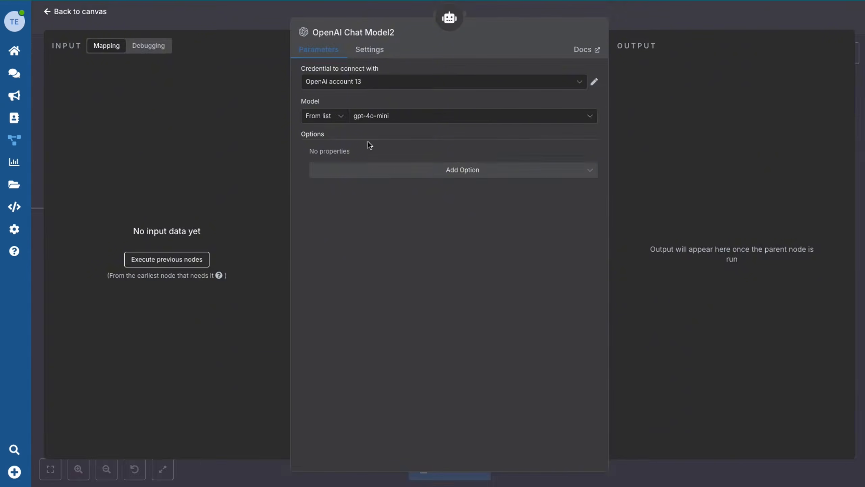
left_click(46, 12)
Add a Simple Memory keyed on {{ $json.group_id }} with context window length 20.
left_click(662, 219)
left_click(709, 109)
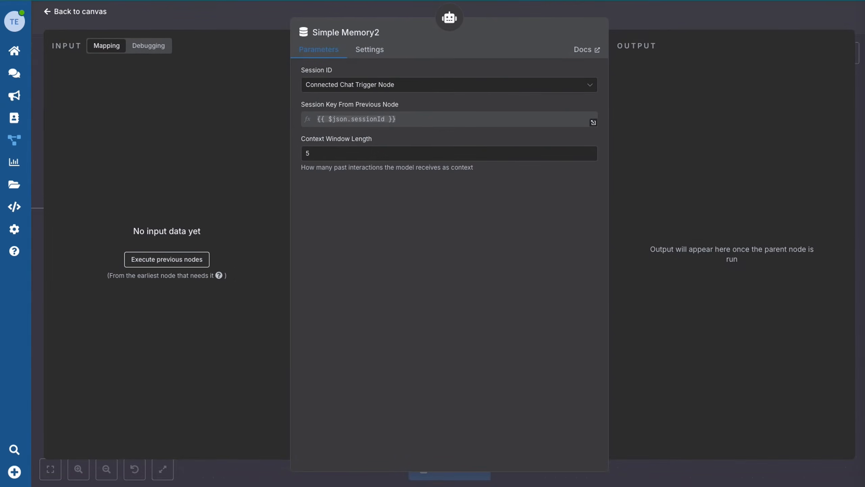
left_click(387, 85)
left_click(351, 147)
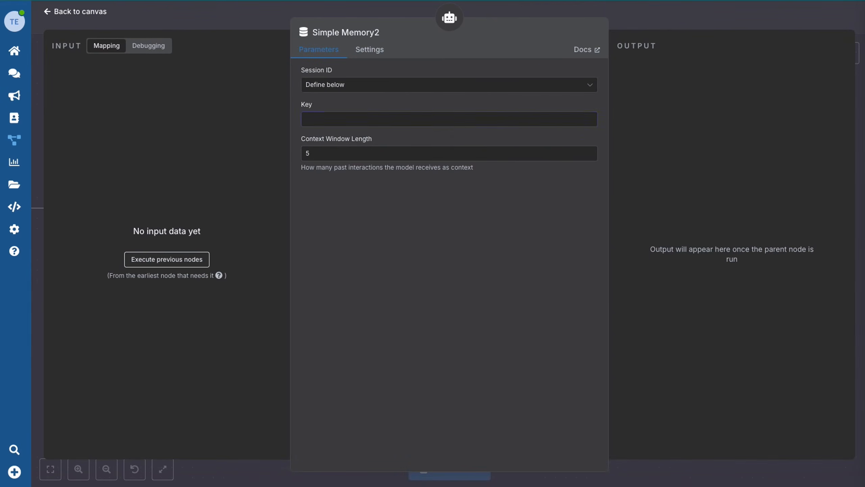
left_click(357, 122)
type("{{ $json.group_id }}")
double_click(348, 154)
type("20")
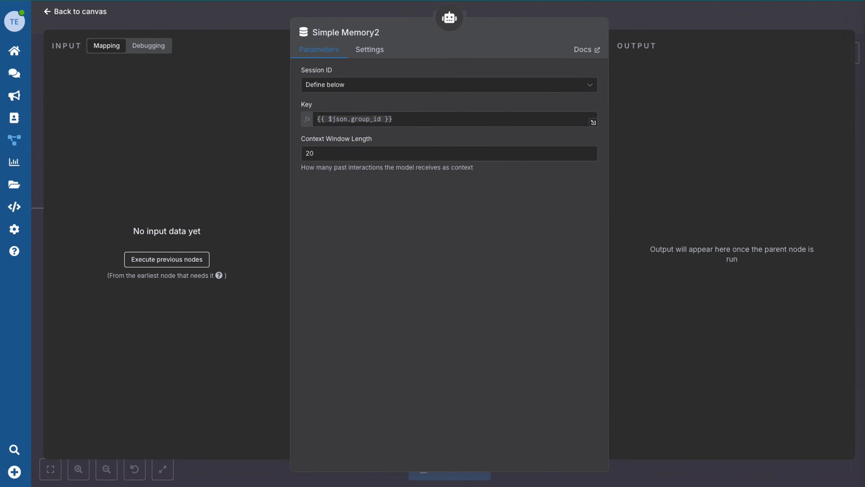
left_click(68, 12)
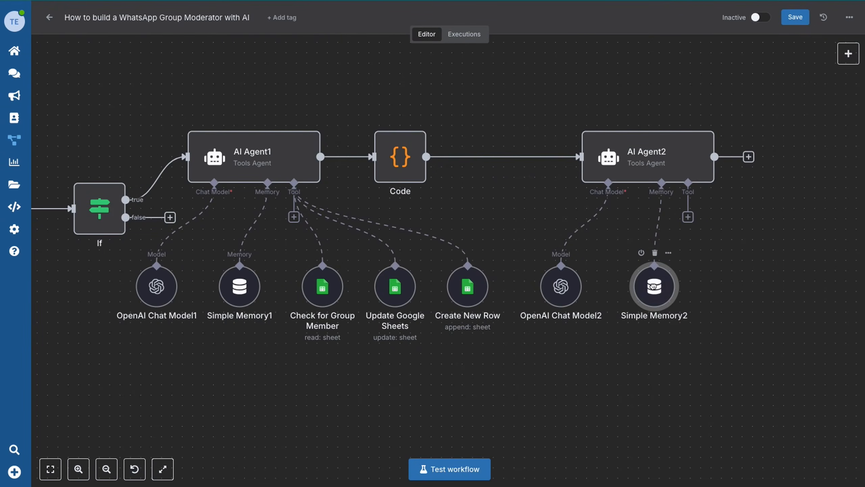
Shift AI Agent2 with its model and memory further right, then fit the workflow to view.
left_click_drag(541, 129, 718, 377)
left_click_drag(645, 143, 665, 144)
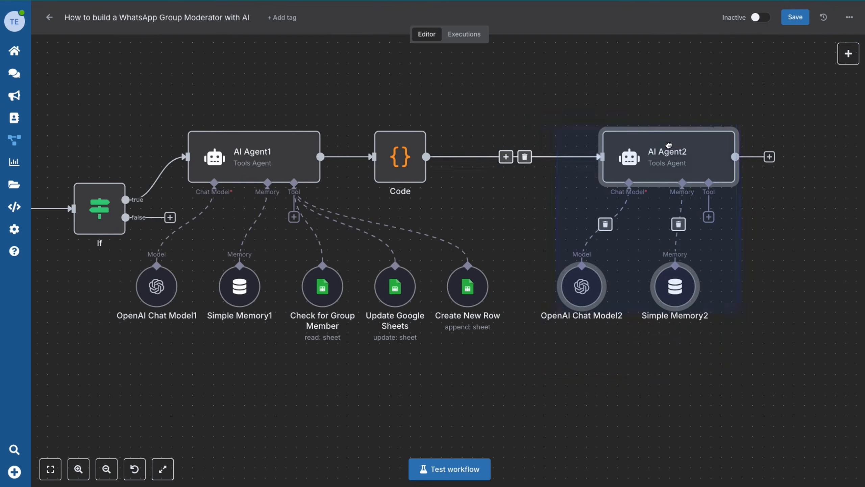
left_click(597, 114)
left_click(51, 467)
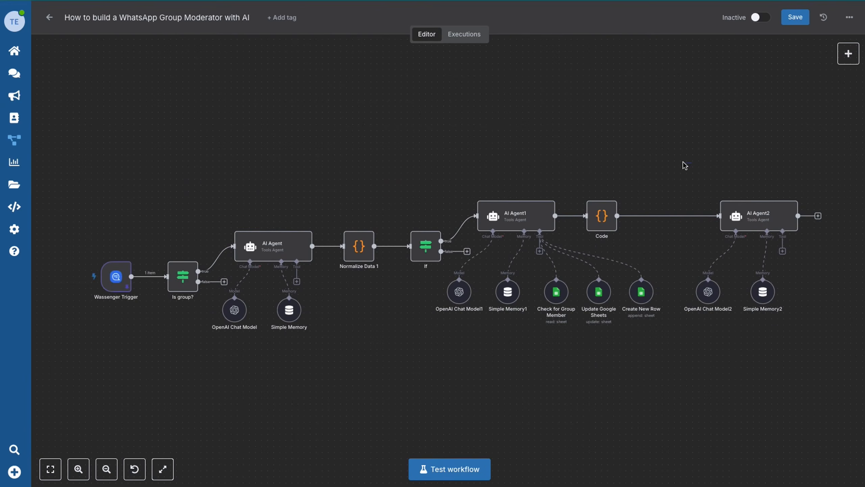
Add a Wassenger Chat Messages Delete Message node after AI Agent2.
scroll(706, 165, "right", 3)
scroll(705, 164, "right", 5)
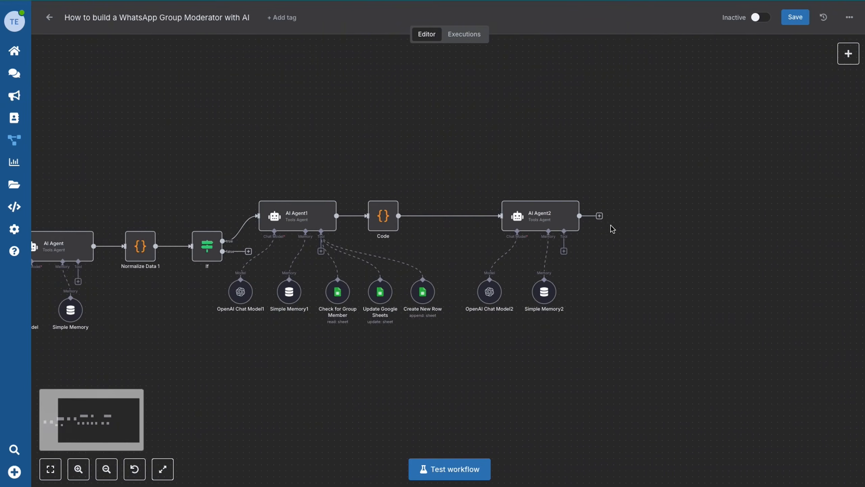
left_click(600, 216)
left_click(721, 122)
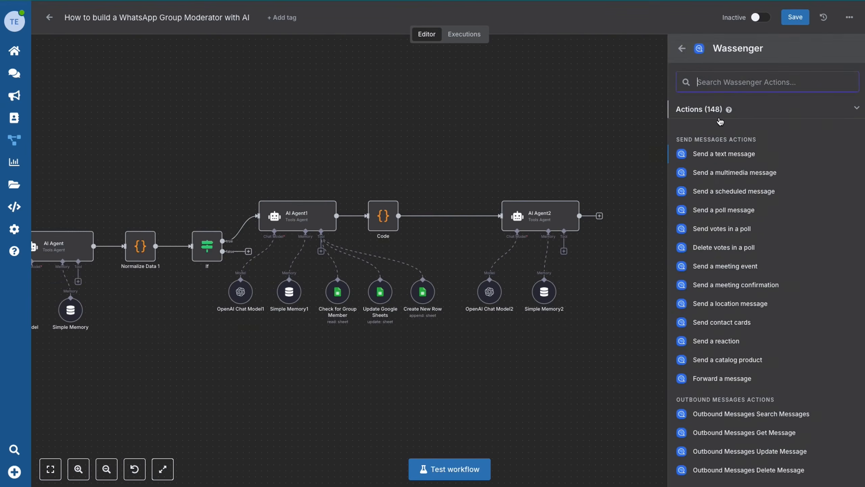
type("Delete")
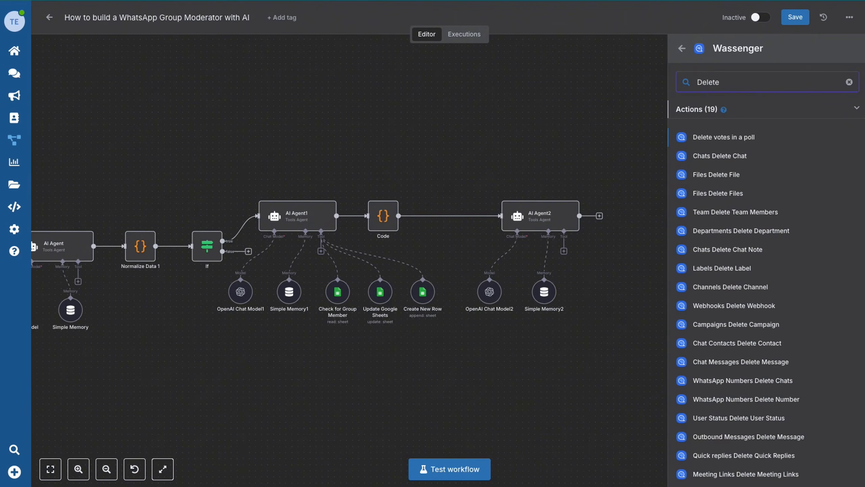
type(" me")
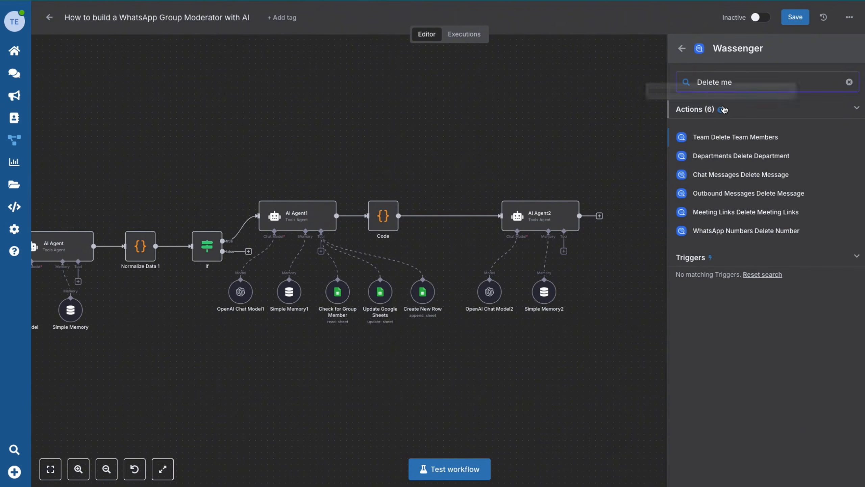
left_click(741, 180)
Set WhatsApp Number to the trigger's device id expression and Message ID to the message id expression.
left_click(578, 179)
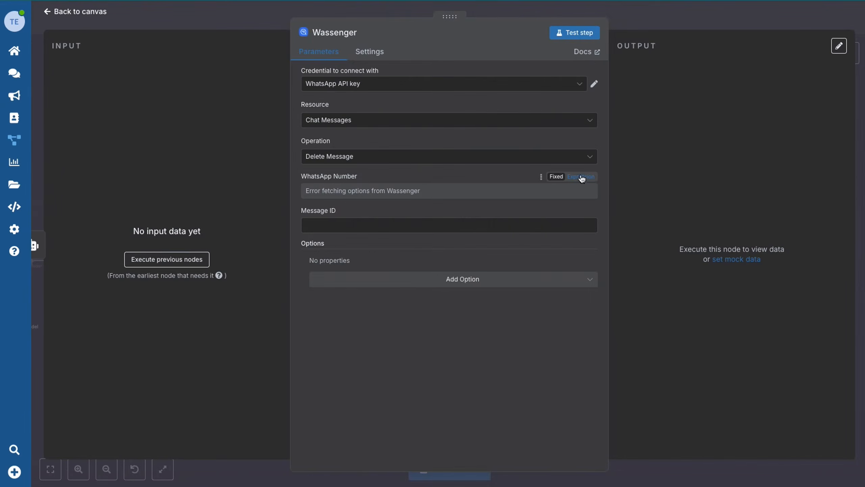
left_click(329, 186)
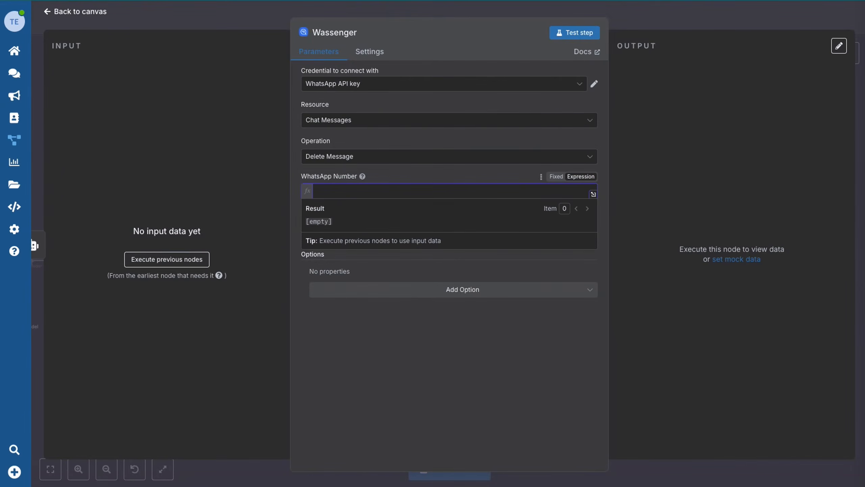
type("{{ $('Wassenger Trigger').item.json.device.id }}")
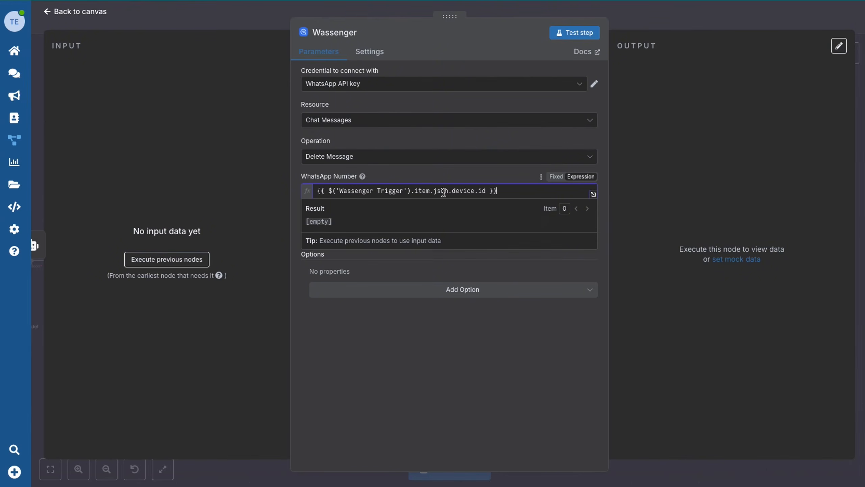
left_click(481, 270)
left_click(355, 237)
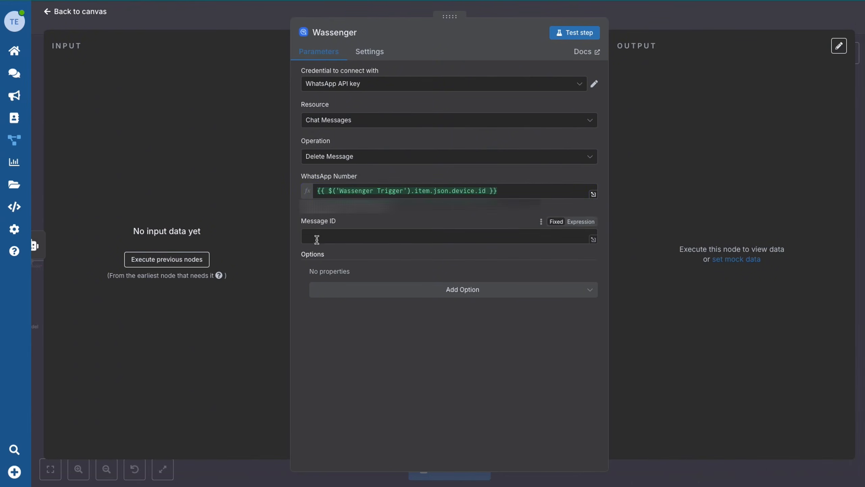
type("{{ $('Is Group?').item.json.id }}")
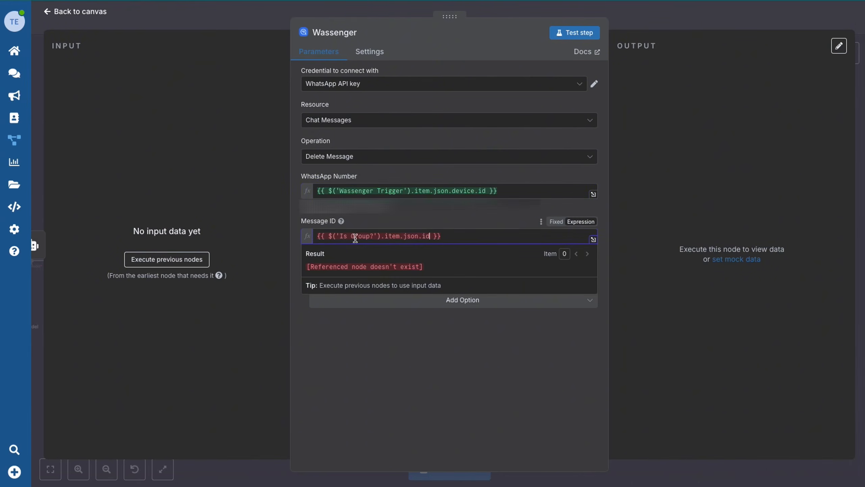
left_click(423, 363)
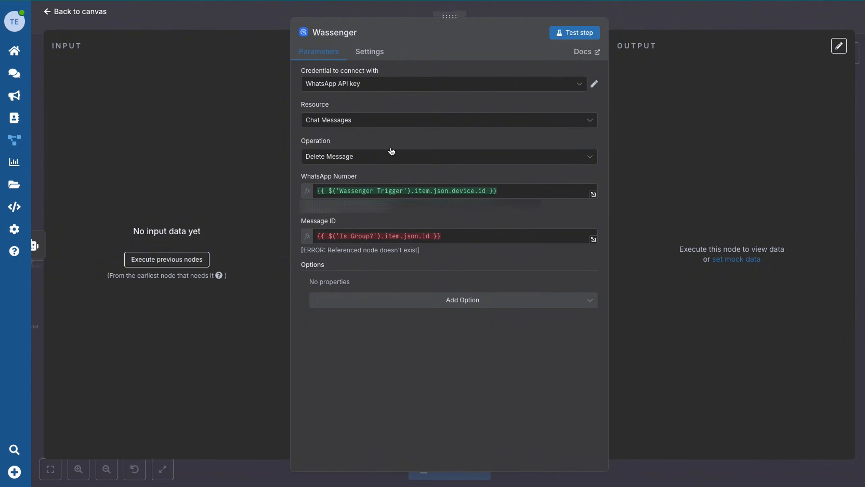
Load input data, fix the Message ID node reference, and enable Revoke for Everyone.
left_click(166, 260)
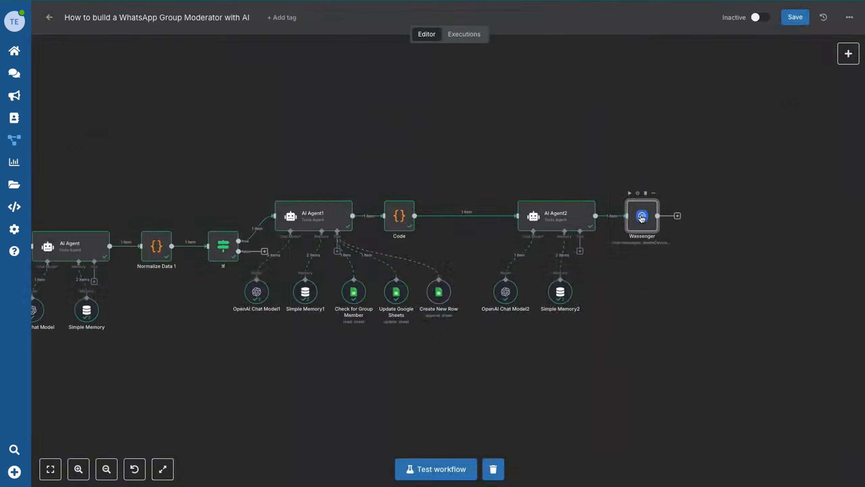
double_click(641, 214)
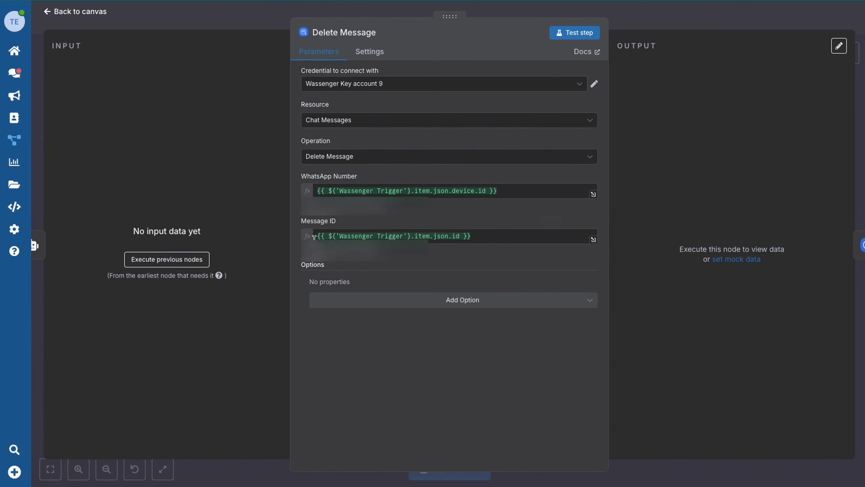
left_click(413, 300)
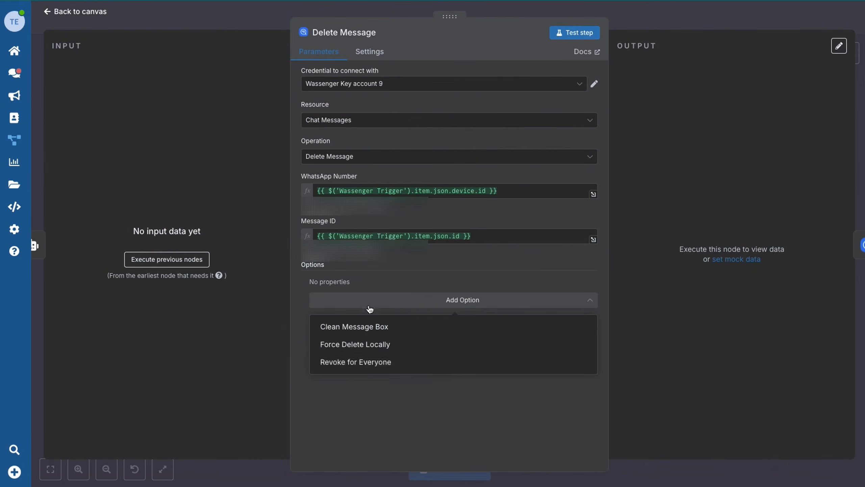
left_click(356, 364)
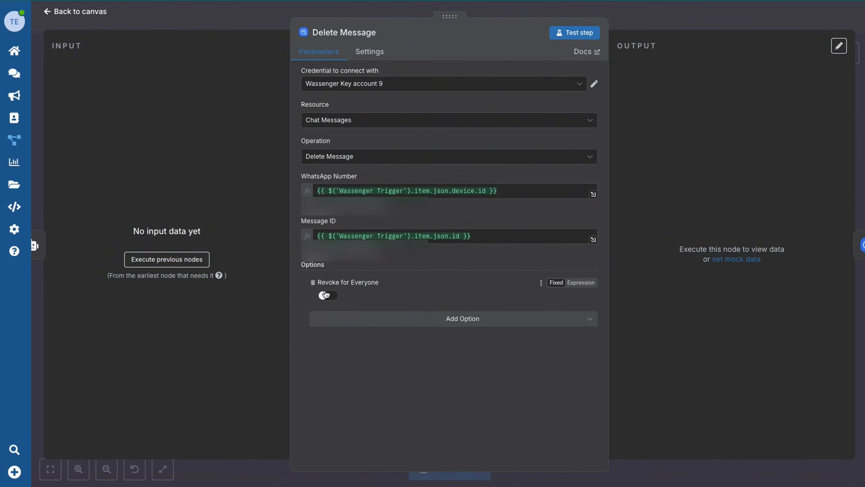
left_click(326, 295)
key("Escape")
left_click(691, 217)
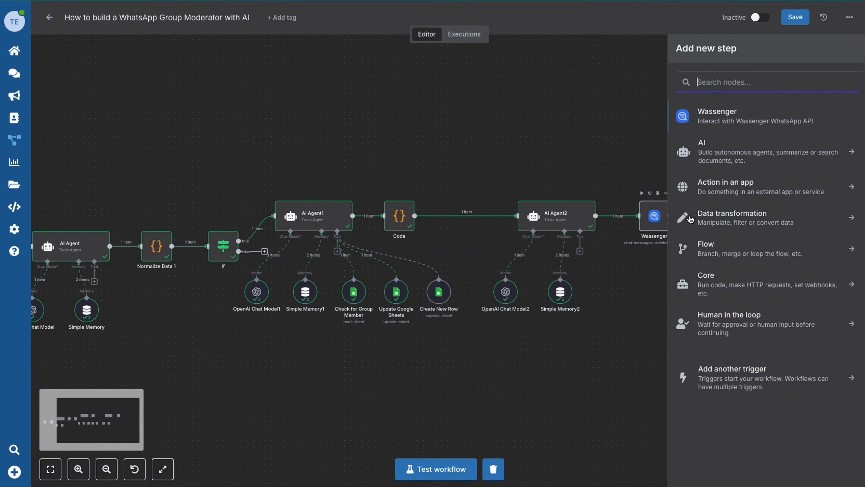
Add a Wassenger Send a text message node from the WhatsApp number, targeting a Group.
left_click(723, 118)
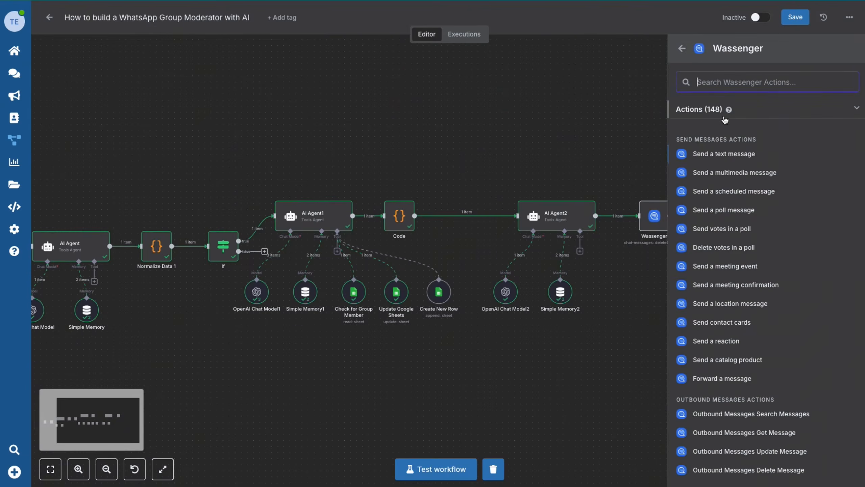
left_click(728, 157)
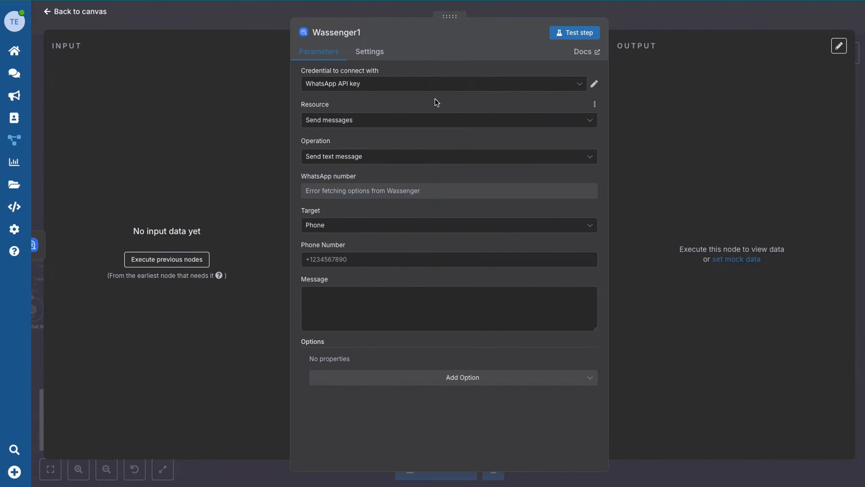
left_click(333, 193)
left_click(361, 218)
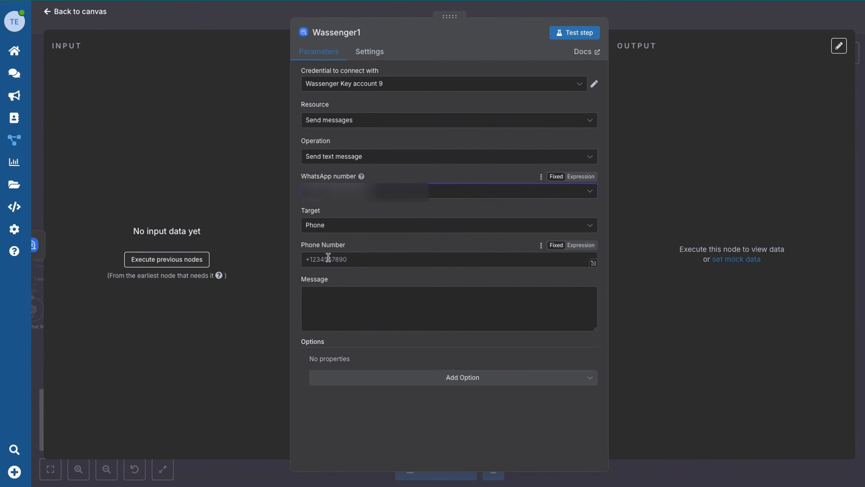
left_click(347, 226)
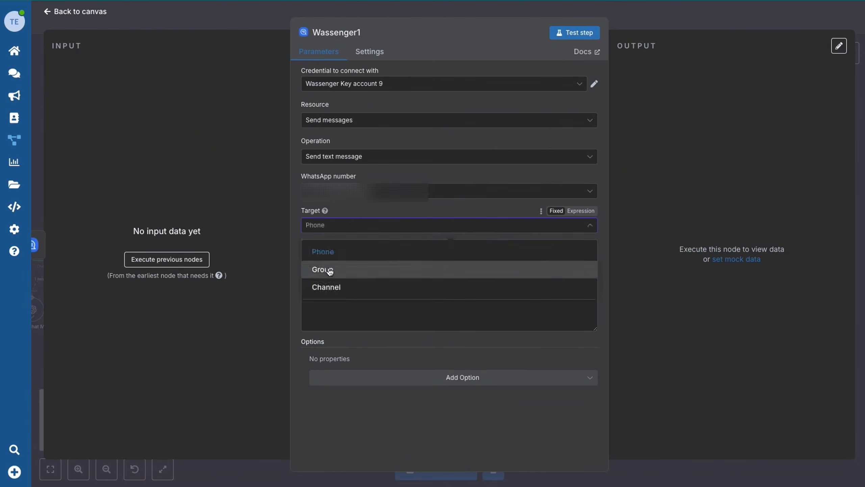
left_click(330, 270)
Set Group ID to Normalize Data 1's group_id and Message to the AI Agent Create Message output.
left_click(583, 247)
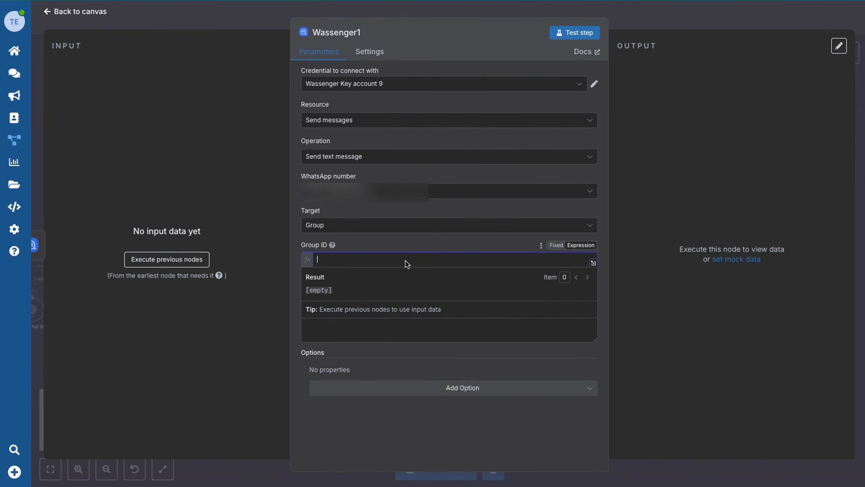
key("ctrl+v")
left_click(467, 246)
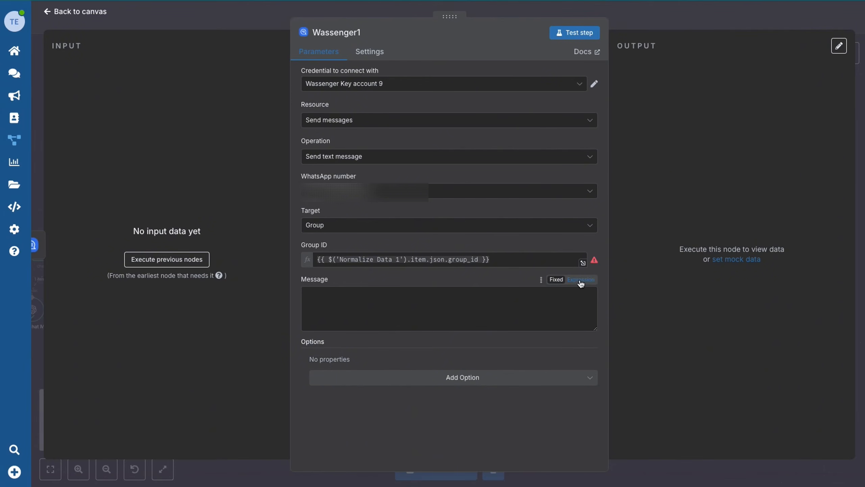
left_click(582, 280)
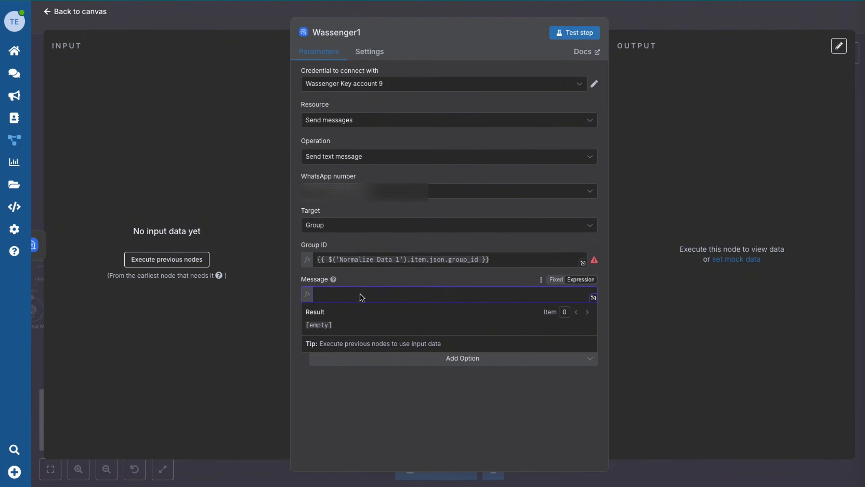
type("{{ $('AI Agent Create Message').item.json.output }}")
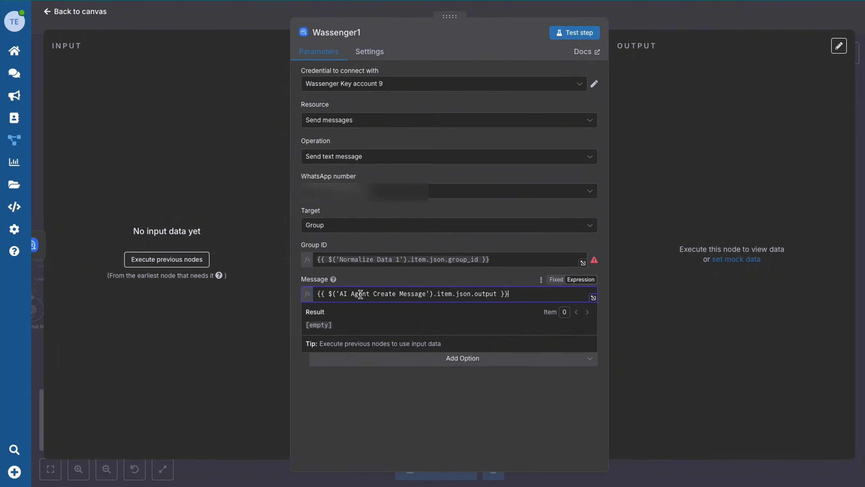
key("Escape")
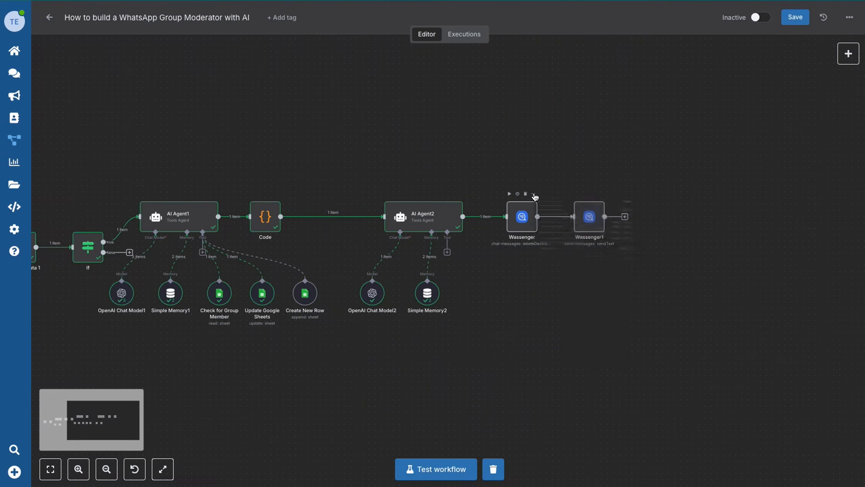
Rename the first Wassenger node to 'Delete Message'.
right_click(526, 205)
left_click(560, 246)
key("BackSpace")
type("Delete")
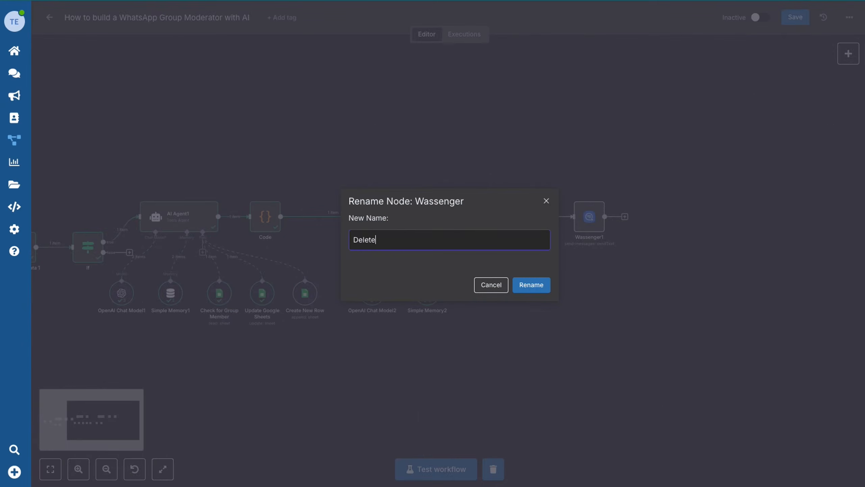
type(" Message")
left_click(534, 286)
mouse_move(589, 219)
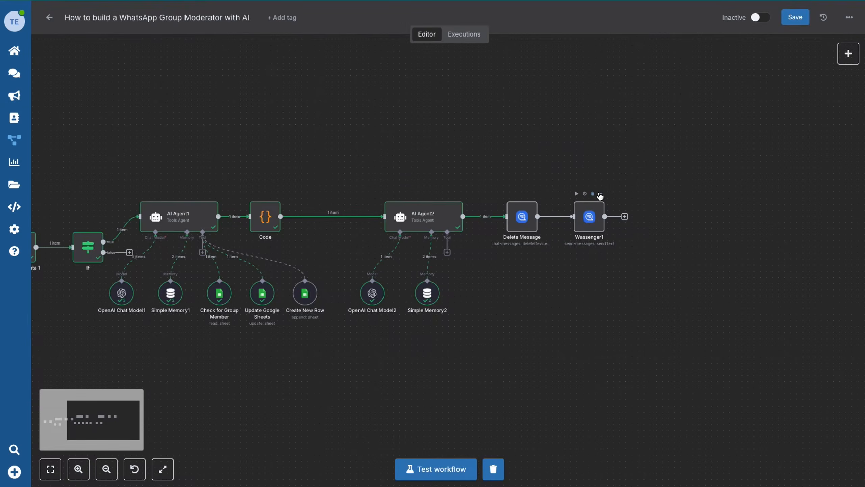
Rename the second Wassenger node to 'Send Message to Participant'.
left_click(601, 197)
left_click(624, 240)
type("Send M")
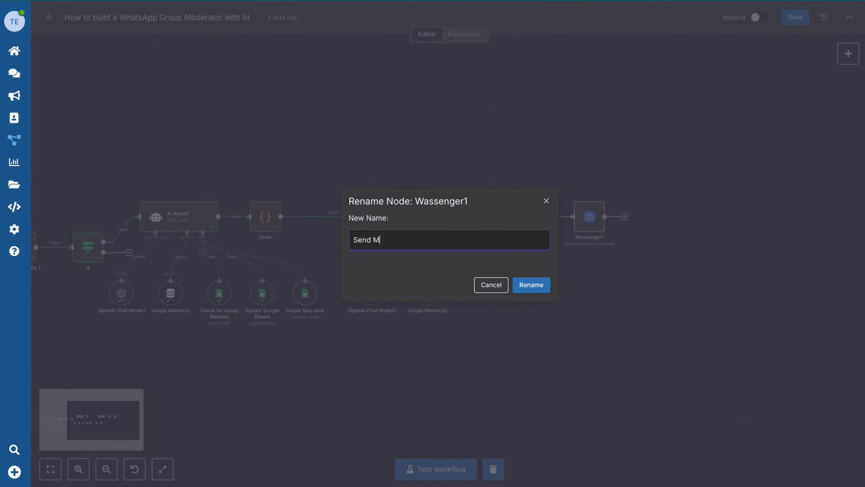
type("essage to Participant")
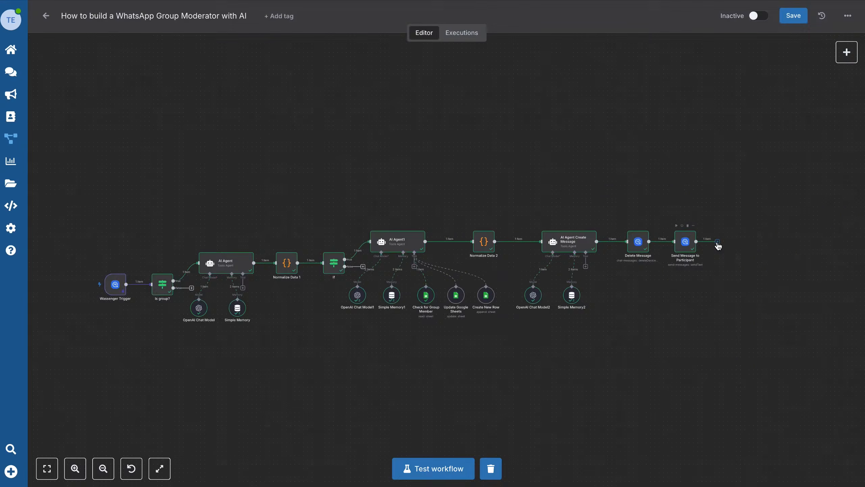
left_click(719, 244)
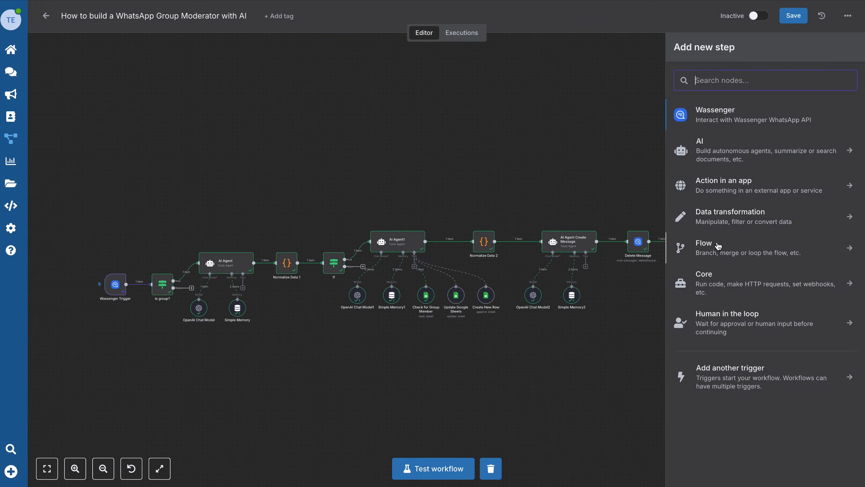
Add an If node after Send Message to Participant.
type("if")
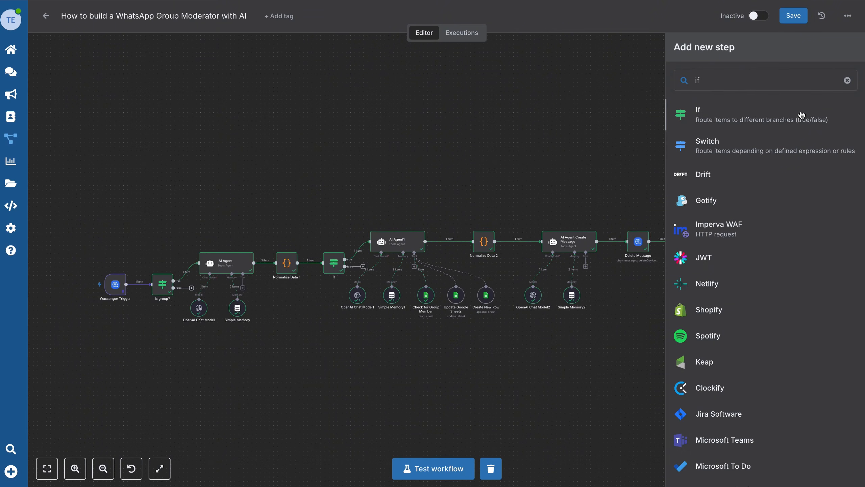
left_click(801, 114)
left_click(64, 70)
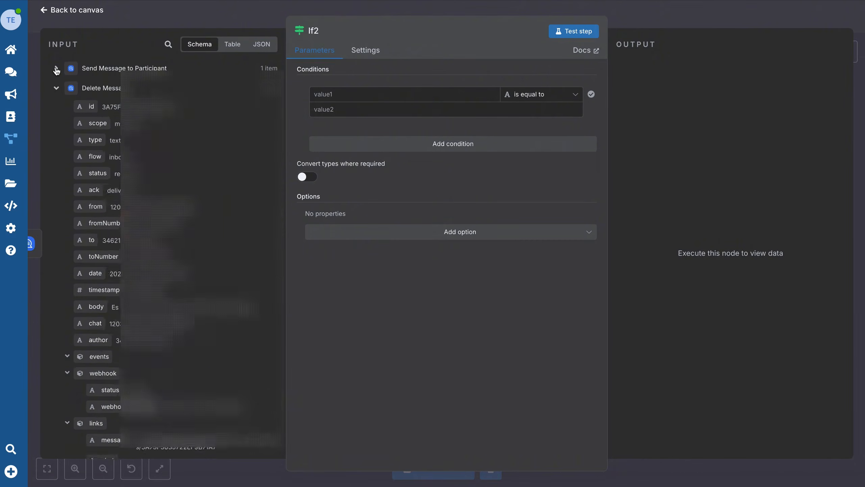
left_click(57, 90)
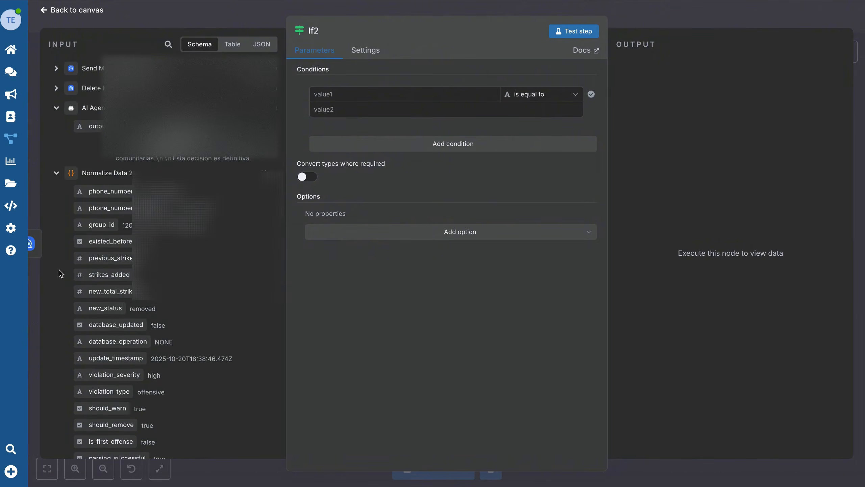
scroll(59, 269, "down", 2)
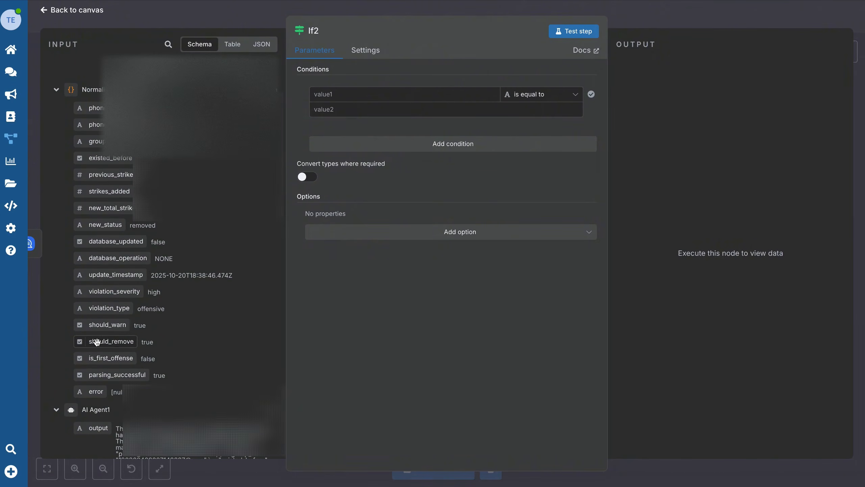
Set the If condition to Normalize Data 2's should_remove is true (Boolean).
left_click_drag(120, 340, 331, 96)
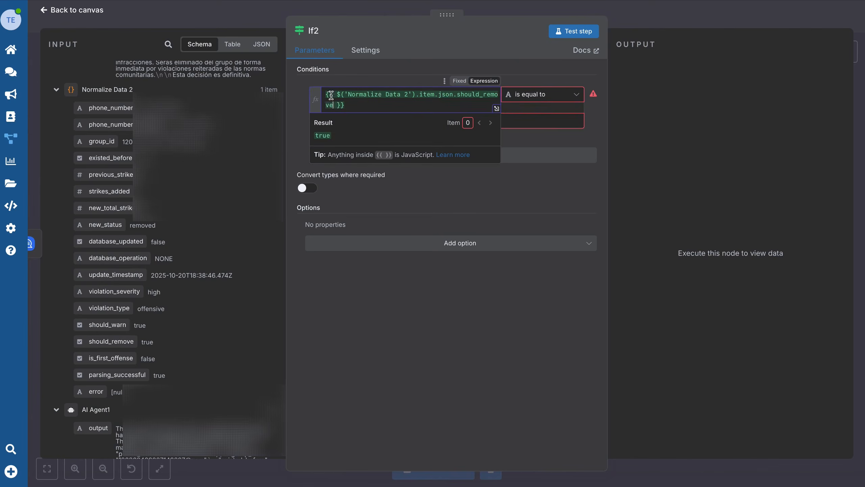
left_click(547, 99)
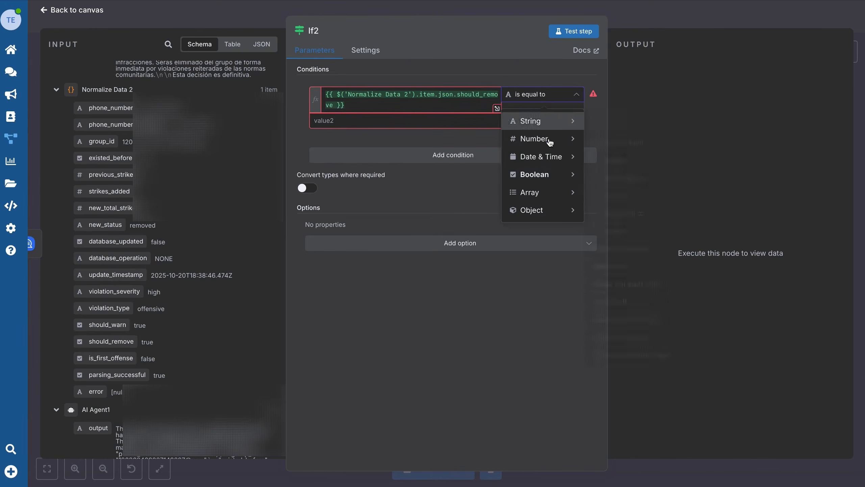
mouse_move(545, 176)
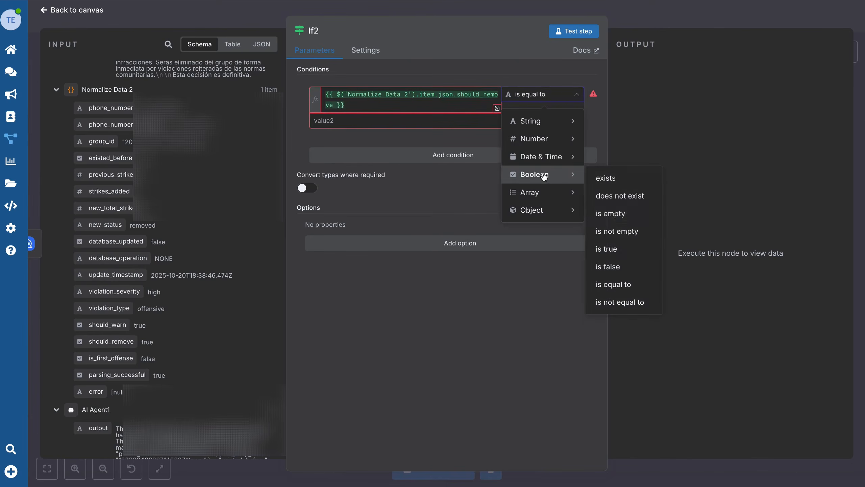
left_click(613, 250)
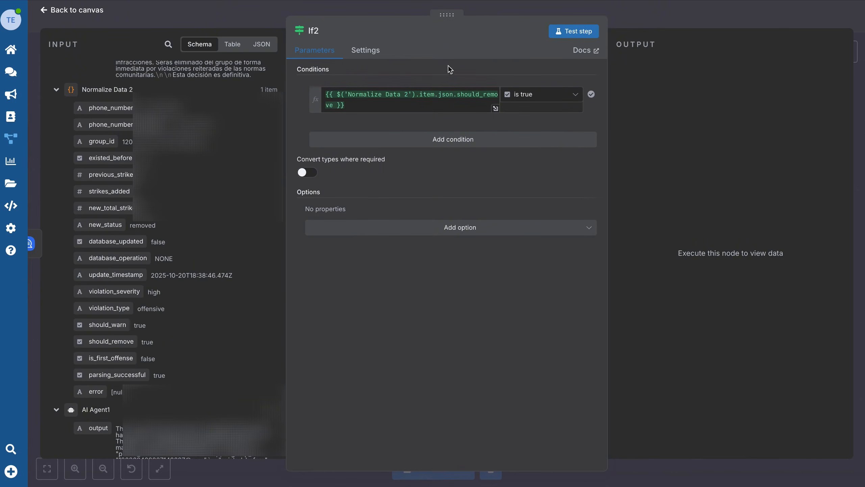
left_click(63, 10)
left_click(754, 285)
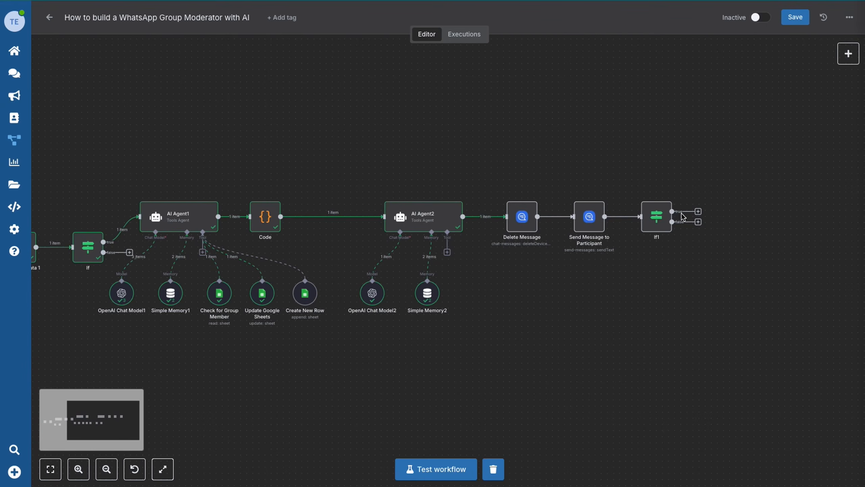
Add a Wassenger Groups Remove Participants node on If1's true branch using the Wassenger key credential.
left_click(698, 212)
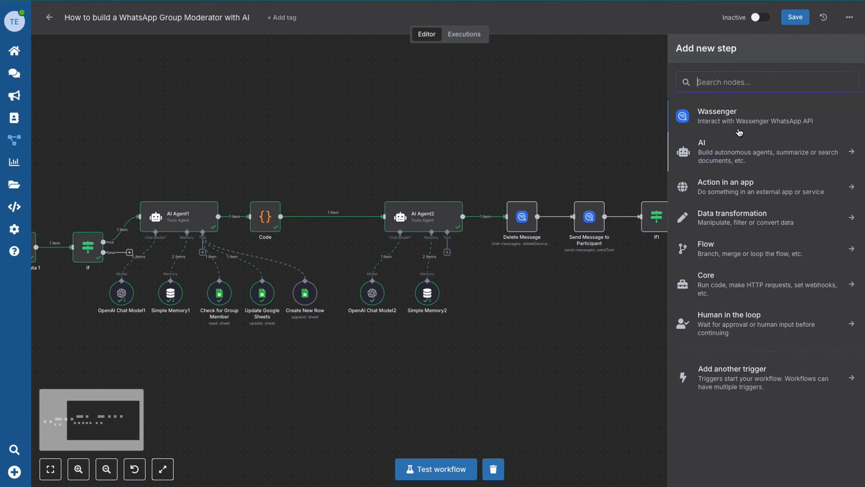
left_click(741, 118)
type("Remove")
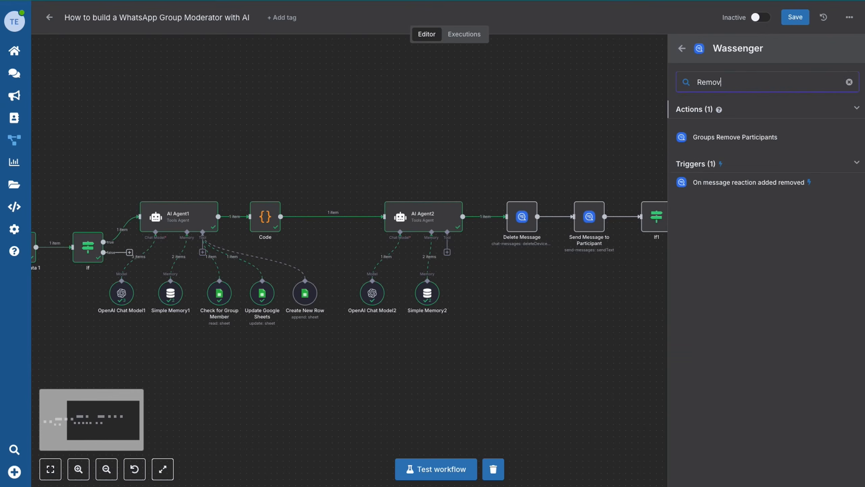
left_click(760, 138)
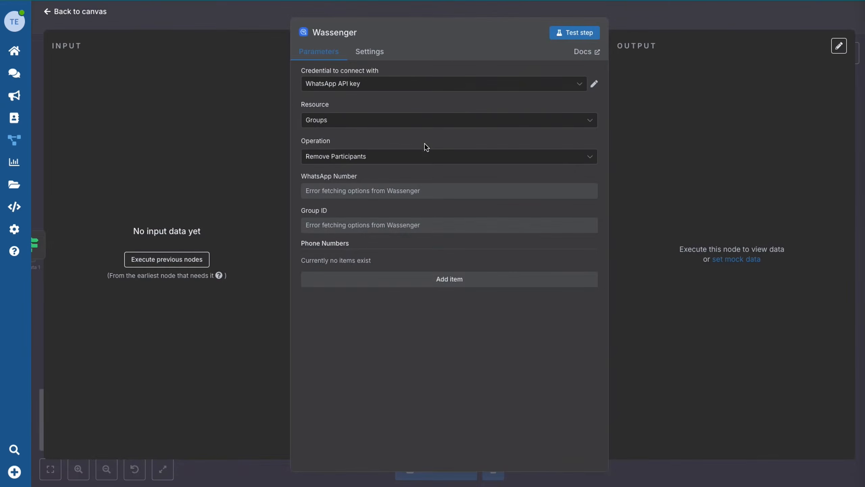
left_click(408, 84)
left_click(375, 109)
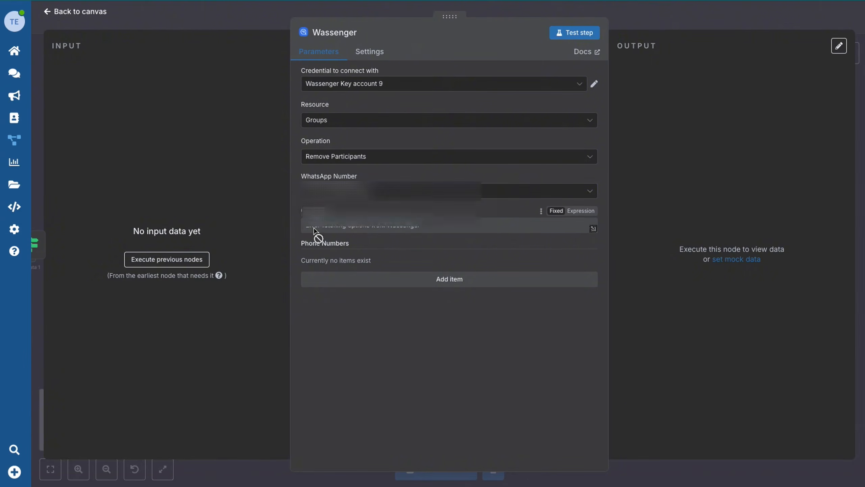
Set Group ID to Normalize Data 1's group_id and the phone number to the trigger's sender expression.
left_click(586, 212)
type("{{ $('Normalize Data 1').item.json.group_id }}")
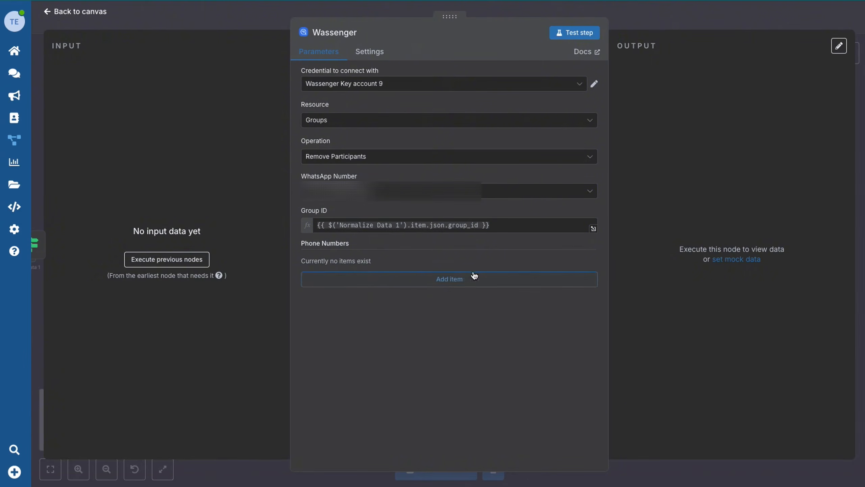
left_click(372, 282)
left_click(581, 260)
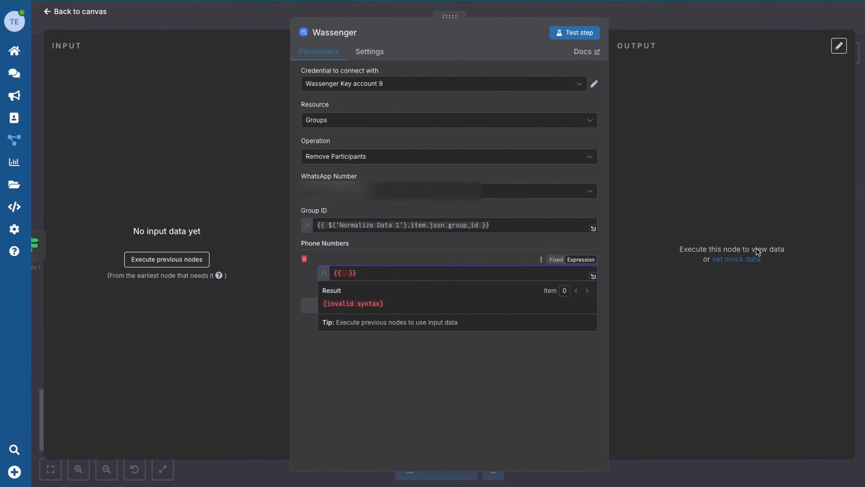
key("ctrl+a")
type("{{ $('Wassenger Trigger').item.json.data.fromNumber }}")
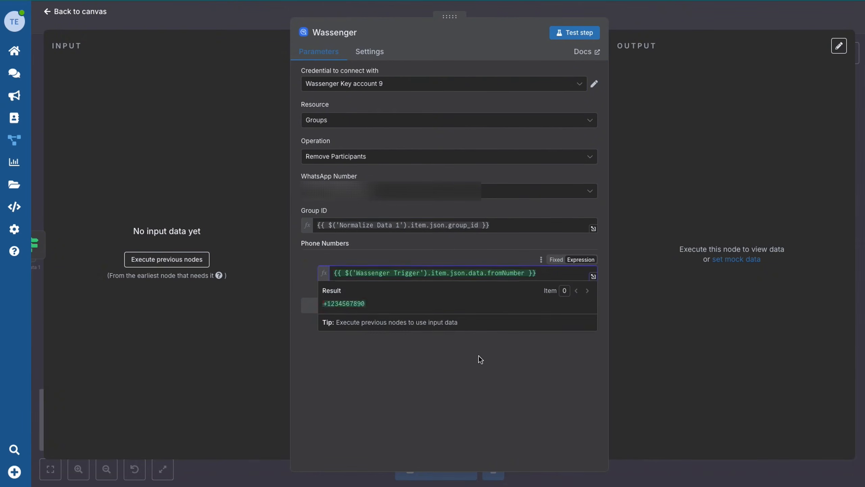
left_click(478, 356)
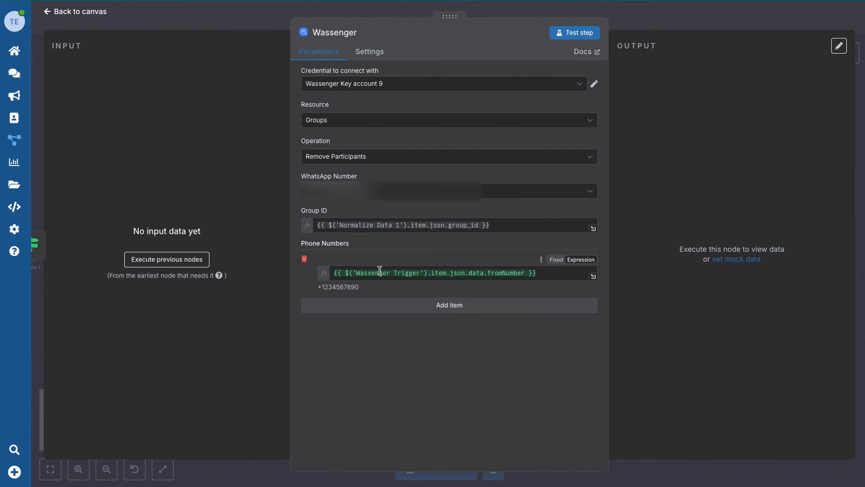
left_click(64, 12)
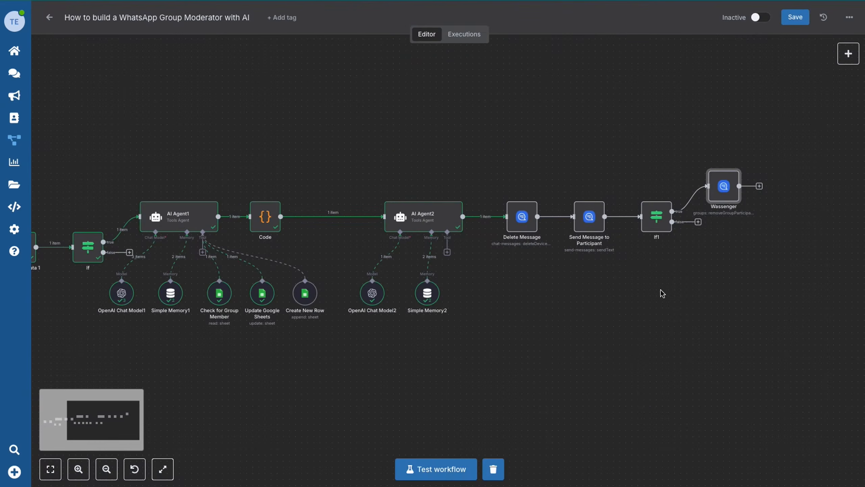
Align the Remove Participants node after If1, clear execution data, fit view, and run Test workflow.
left_click_drag(722, 185, 741, 214)
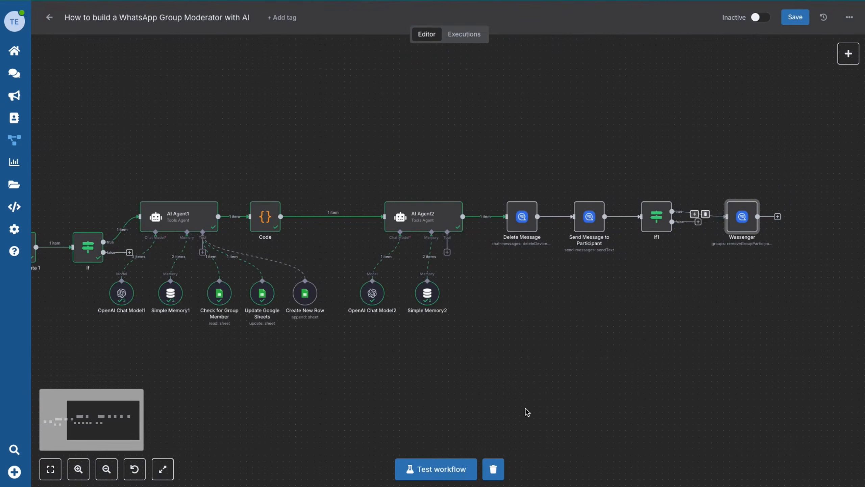
left_click(494, 469)
left_click(51, 469)
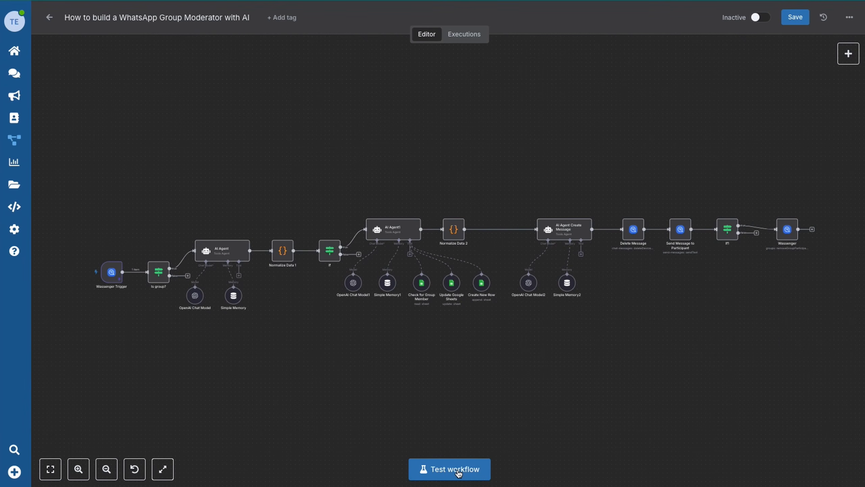
left_click(459, 473)
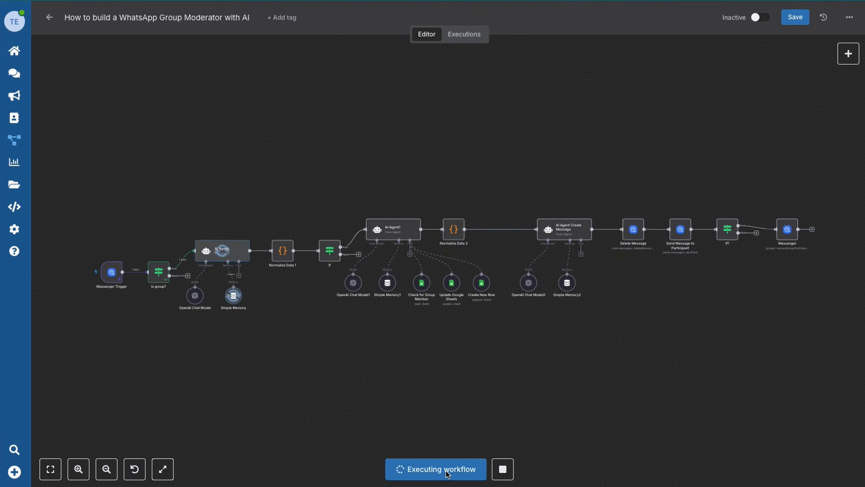